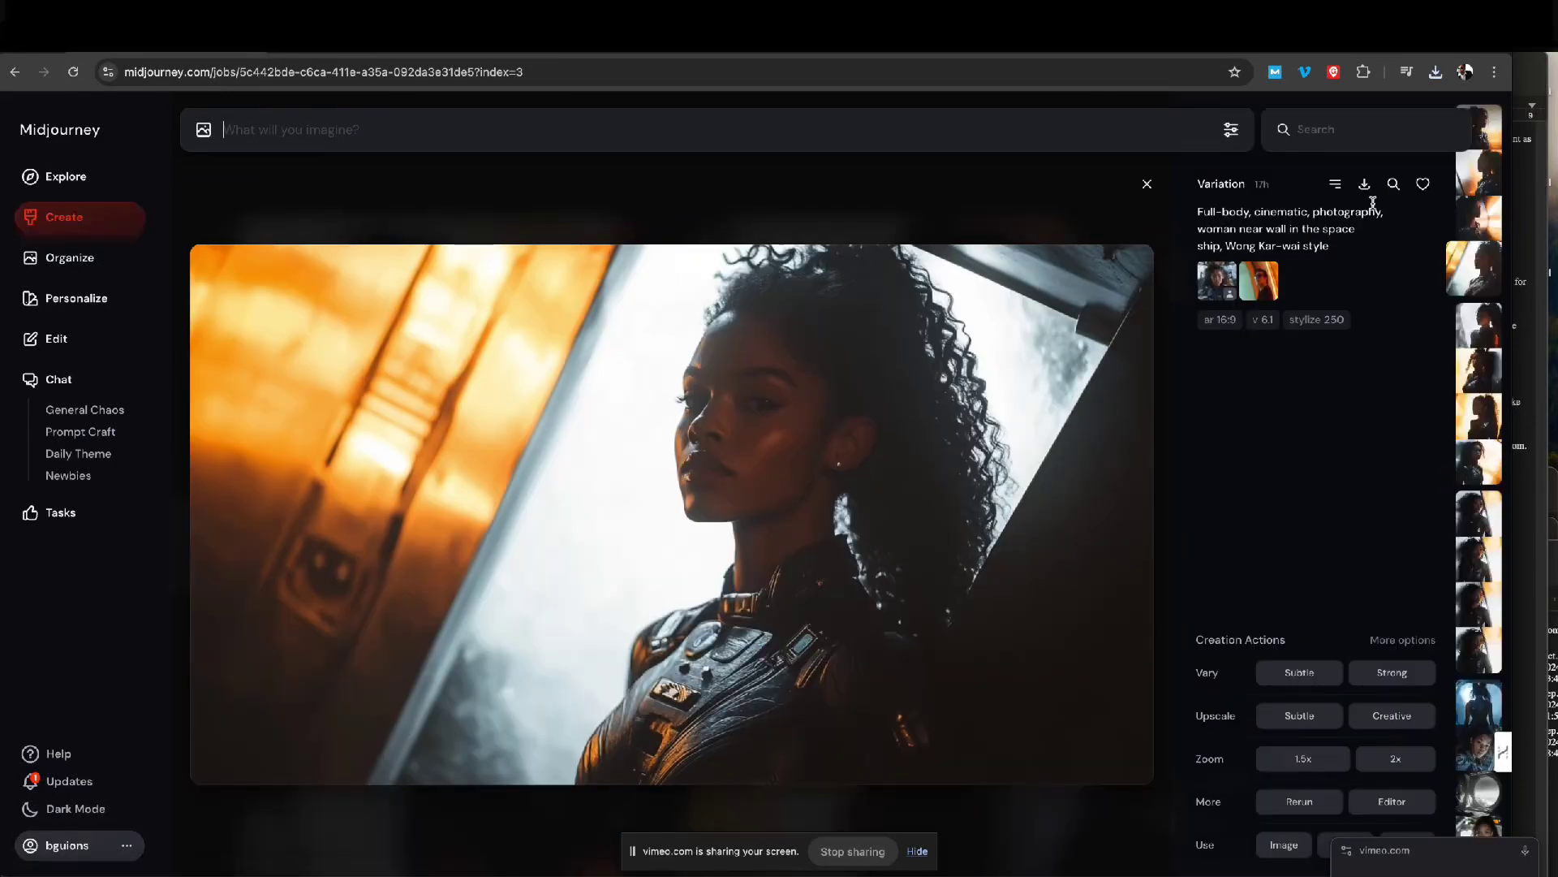
Download the Midjourney image of the woman in the spaceship and open a new Image to Video creation in Kling AI
left_click(1364, 183)
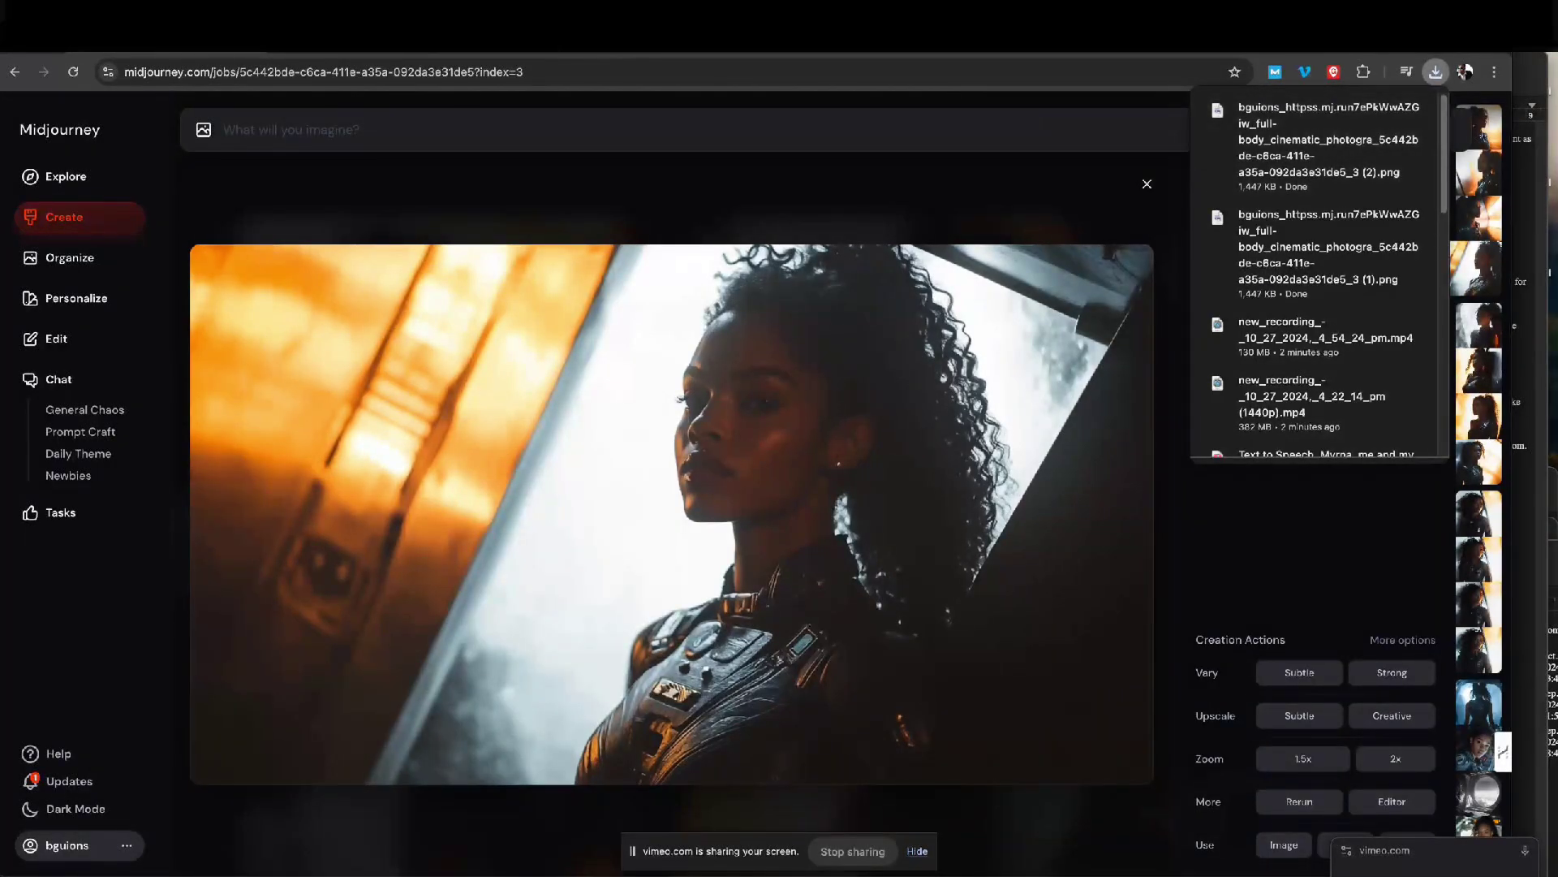
key("ctrl+Tab")
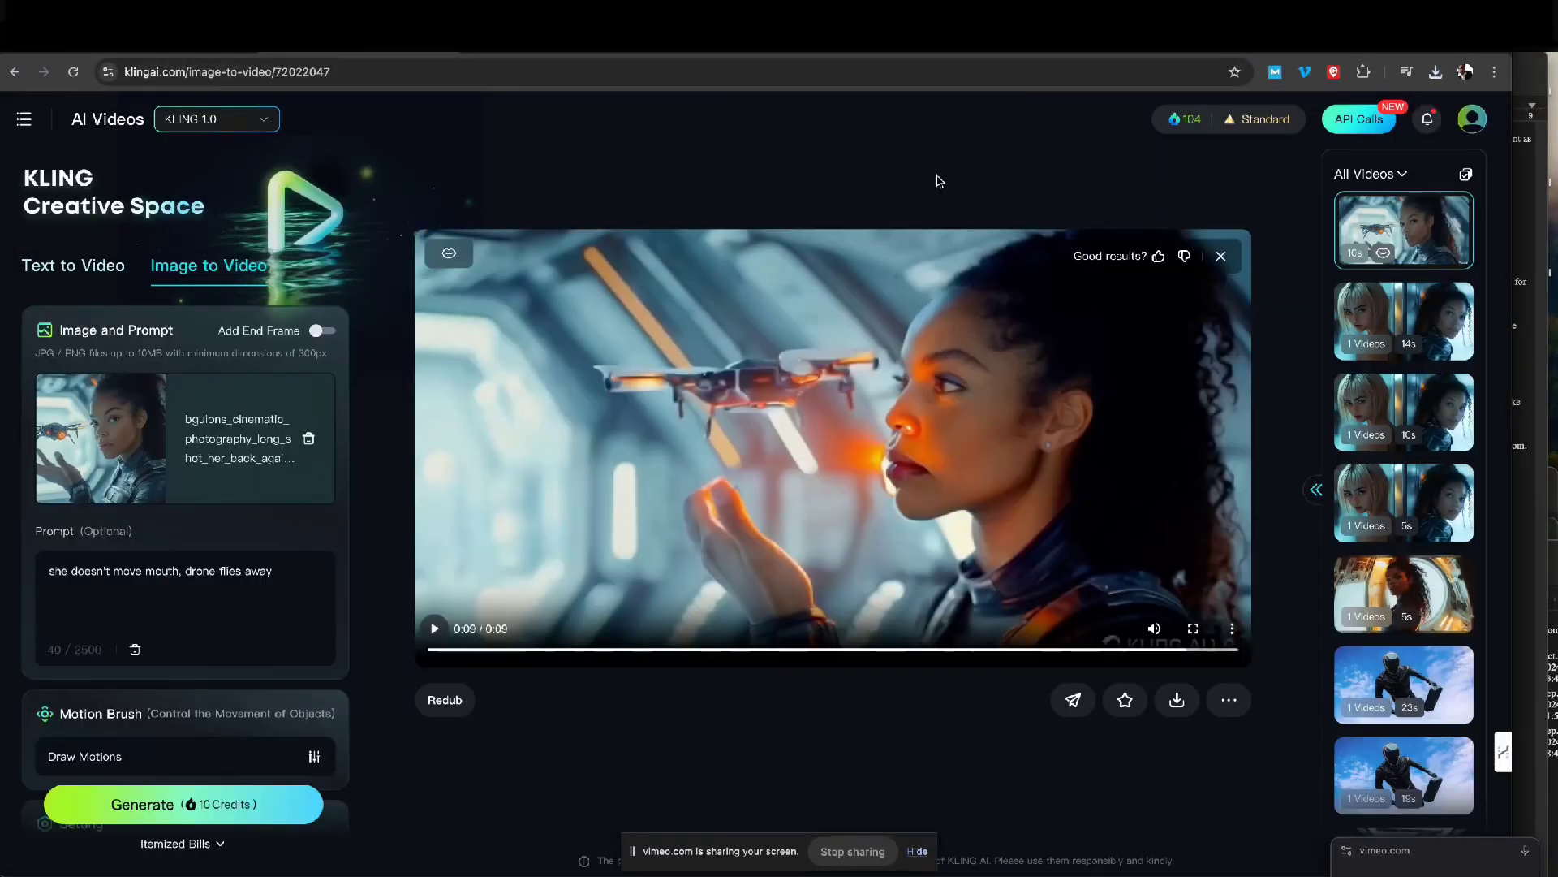
left_click(23, 118)
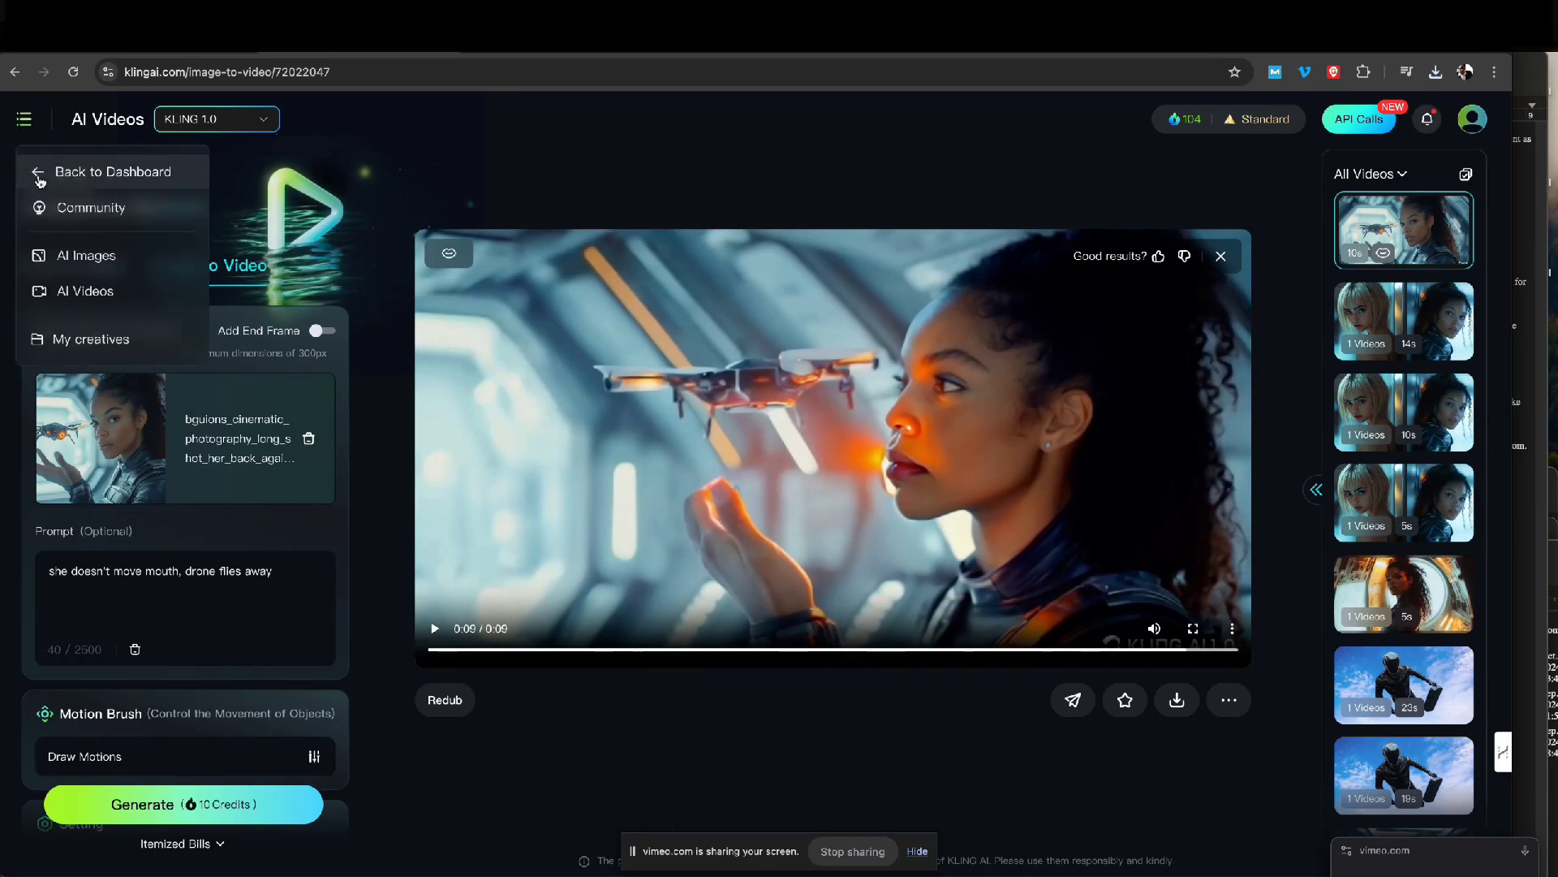
left_click(67, 300)
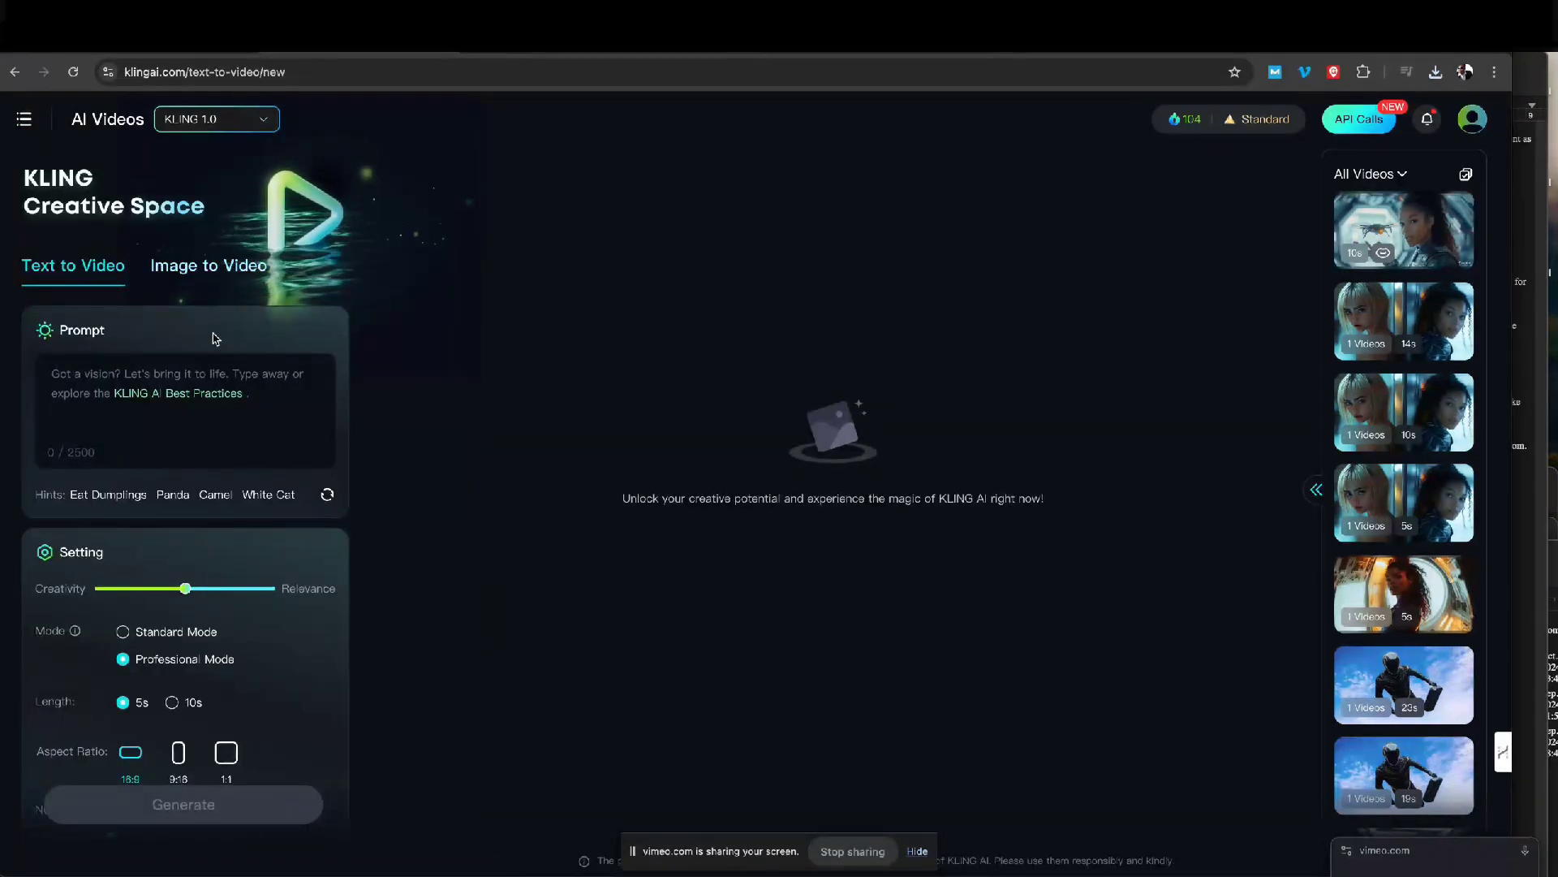
left_click(180, 266)
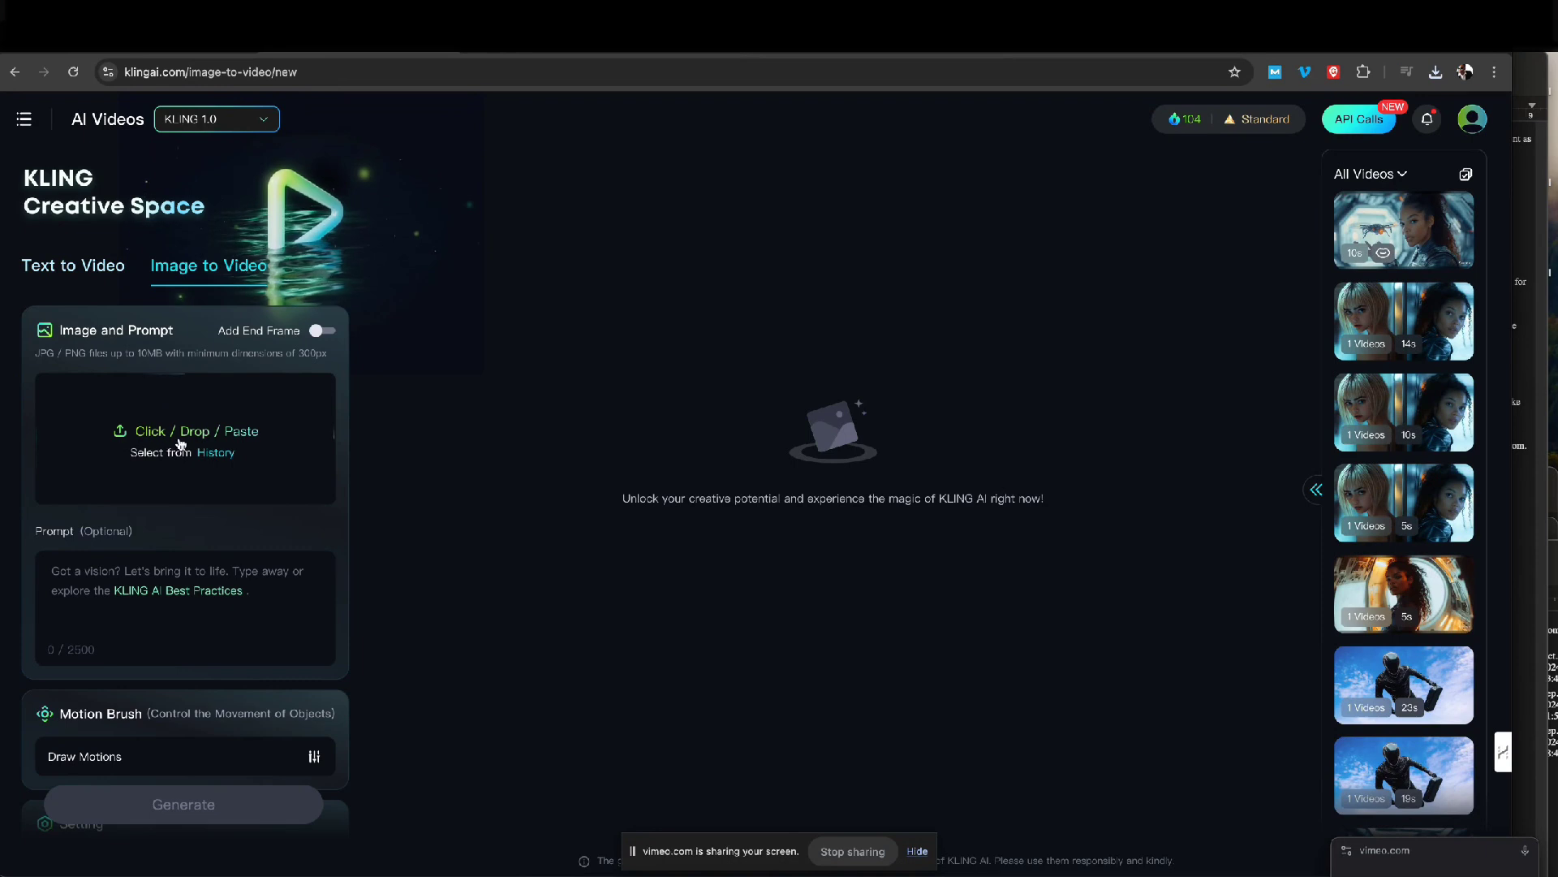
Upload the downloaded spaceship woman image ending in "_3 (1).png" from the Downloads folder as the source image
left_click(180, 443)
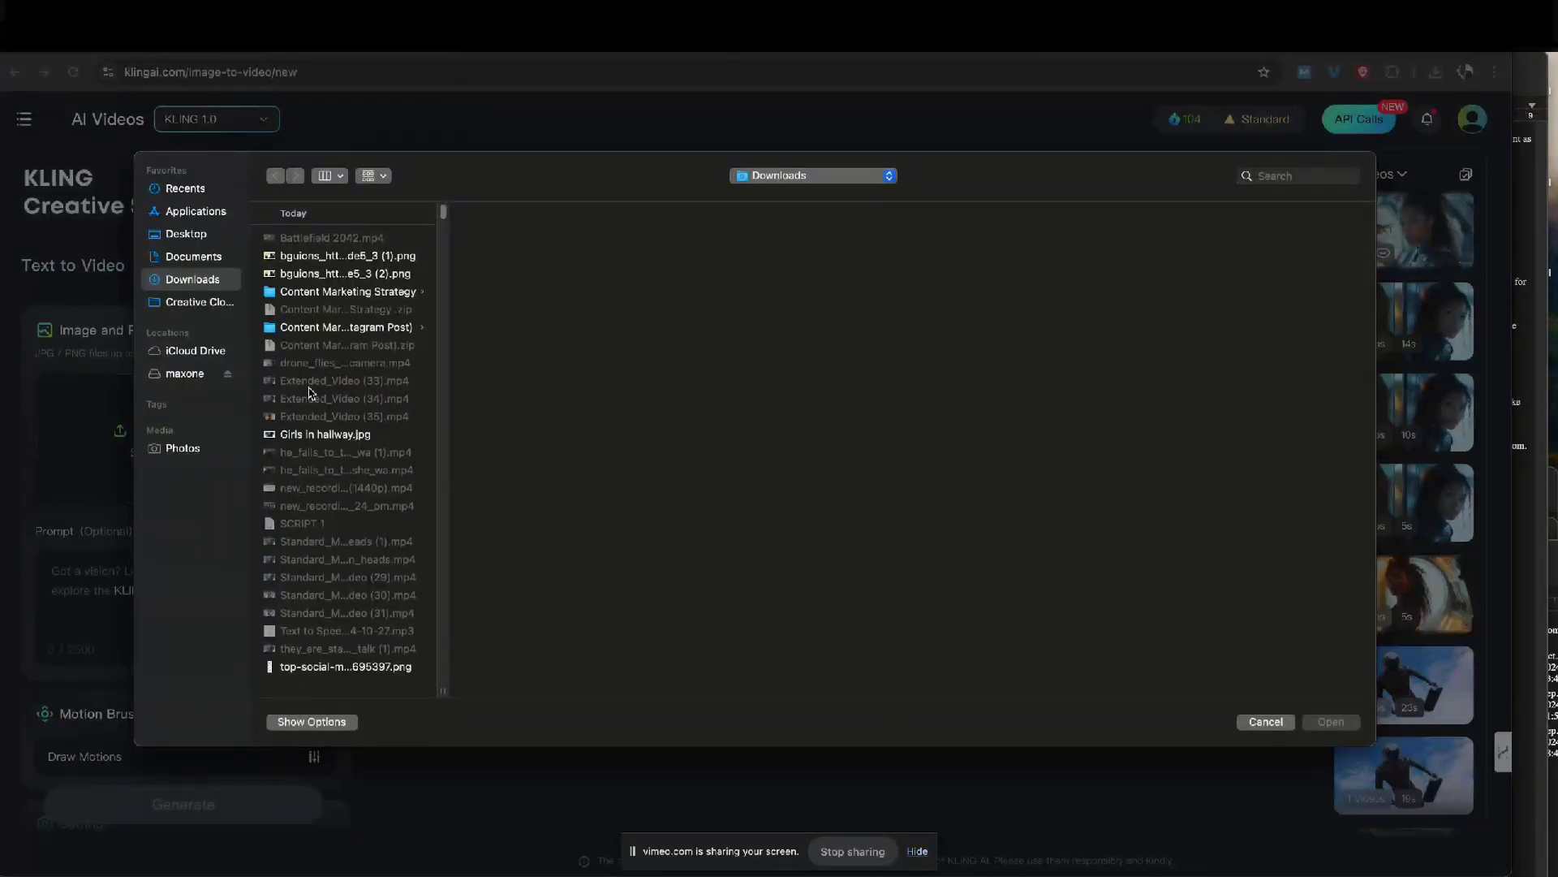
left_click(334, 257)
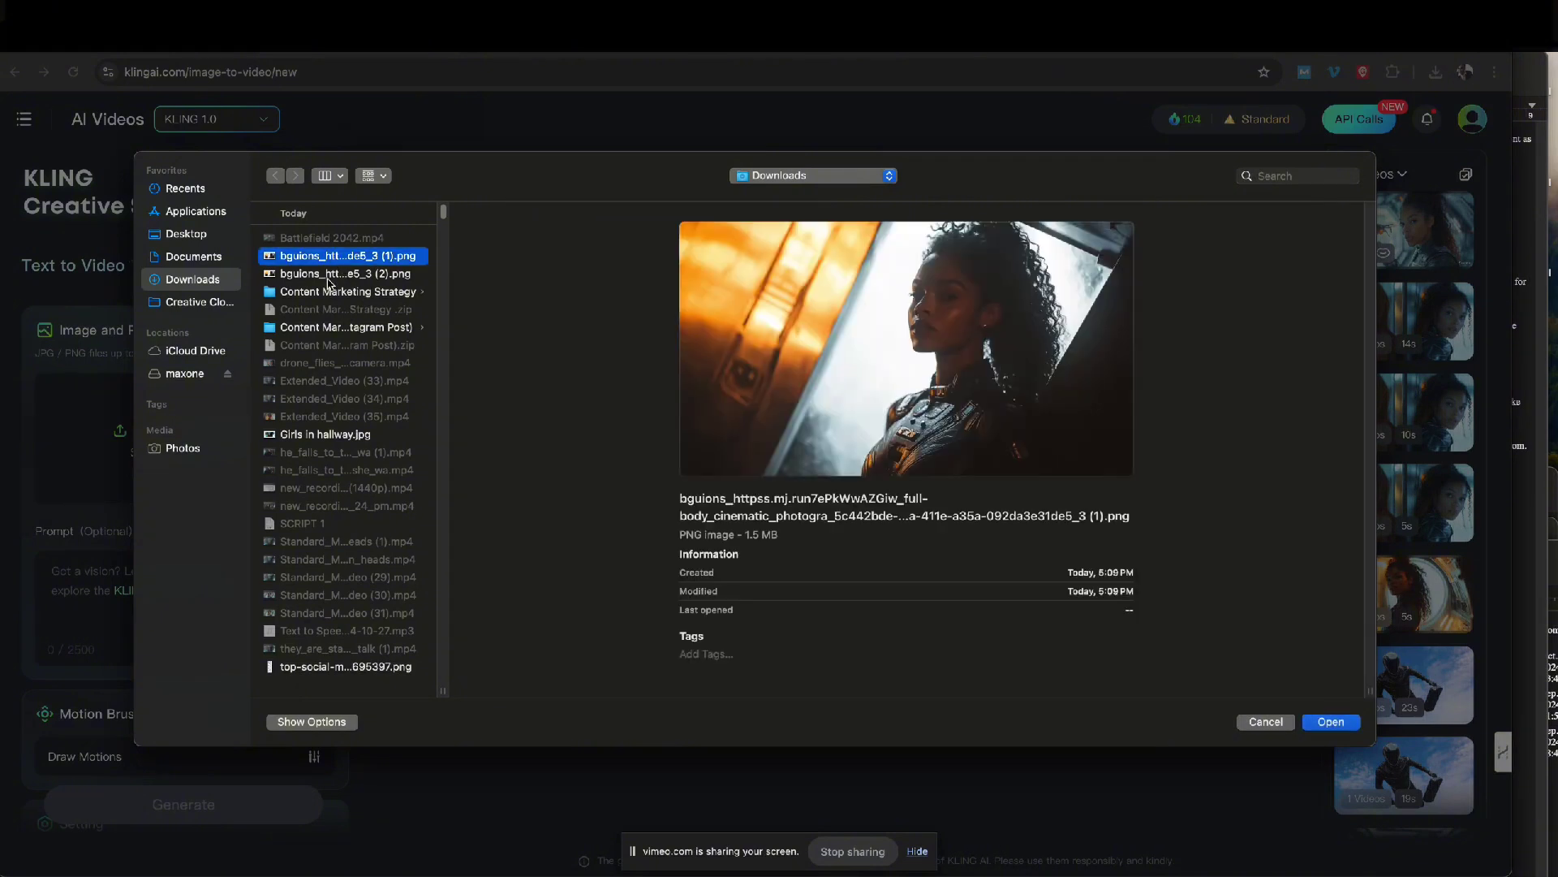
left_click(1336, 723)
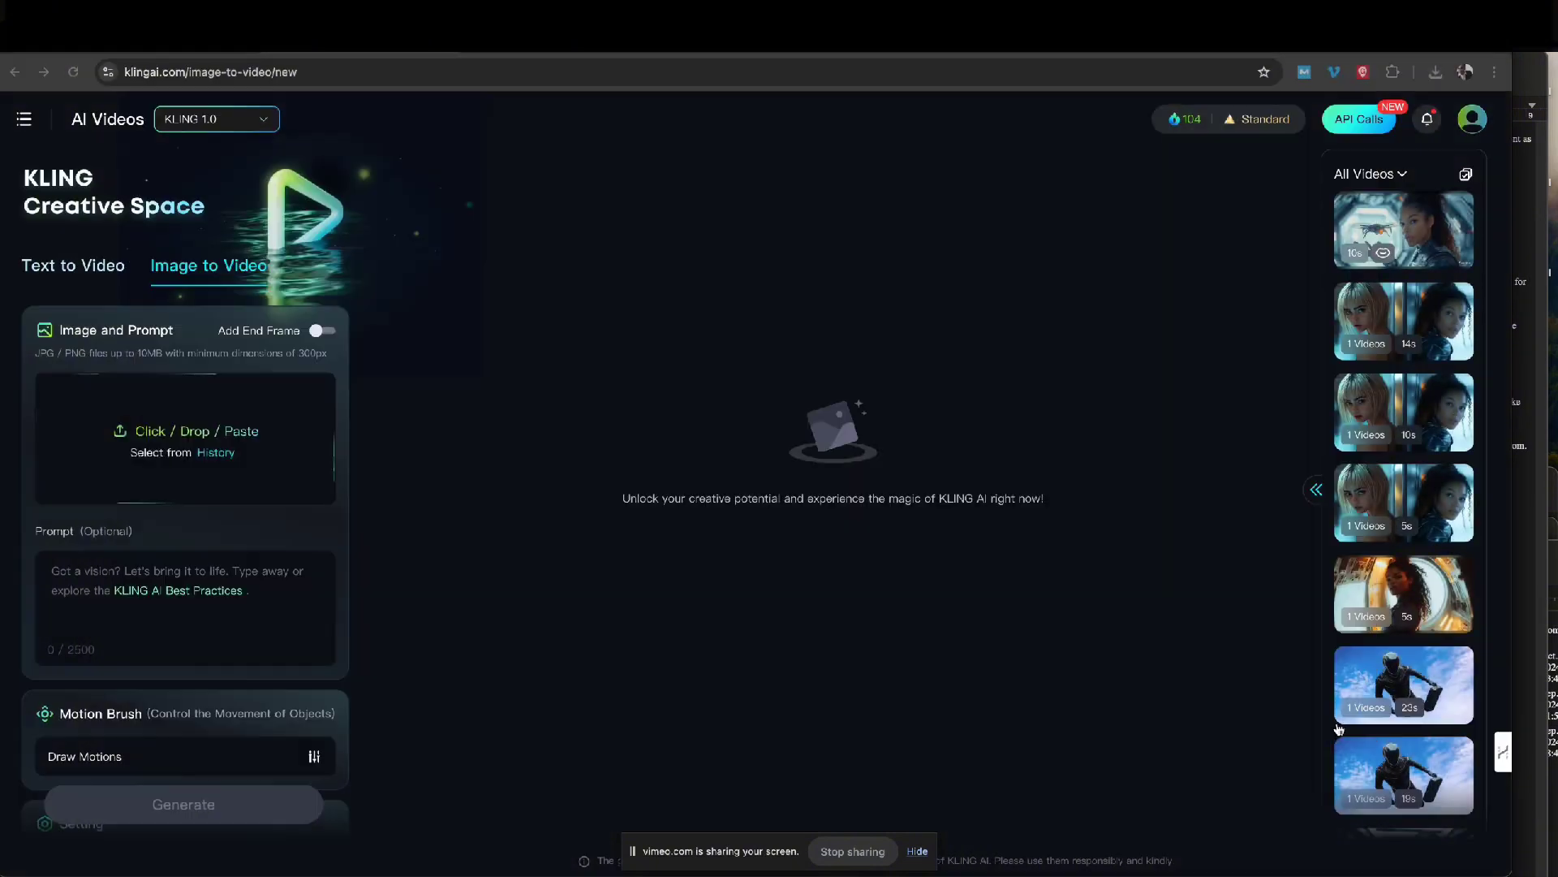
Enter "no camera movement" as the prompt for the image-to-video generation
left_click(86, 578)
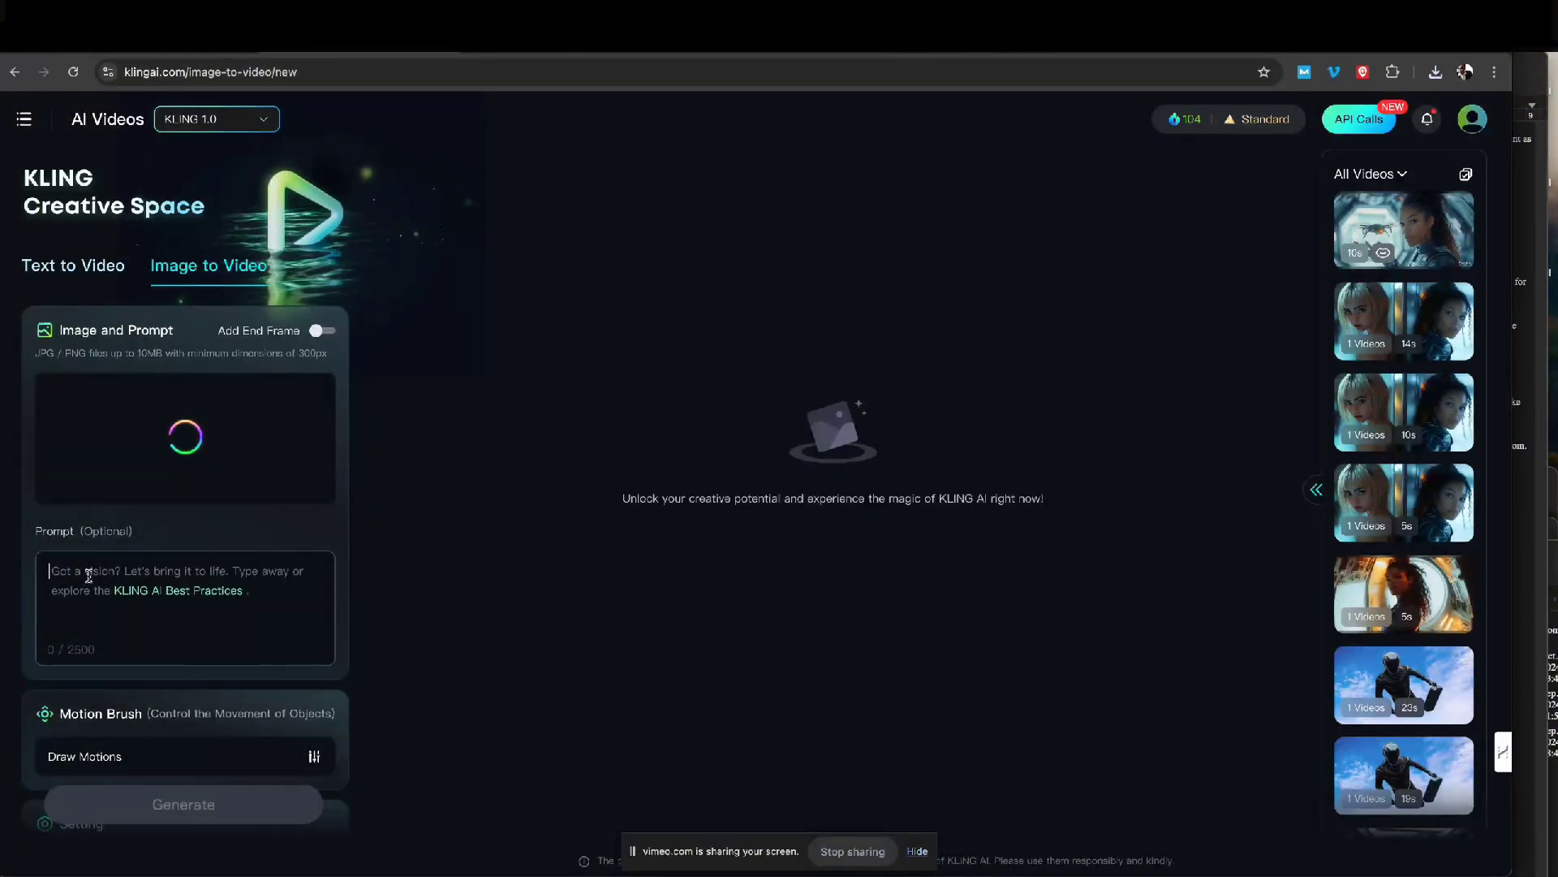
type("no ca")
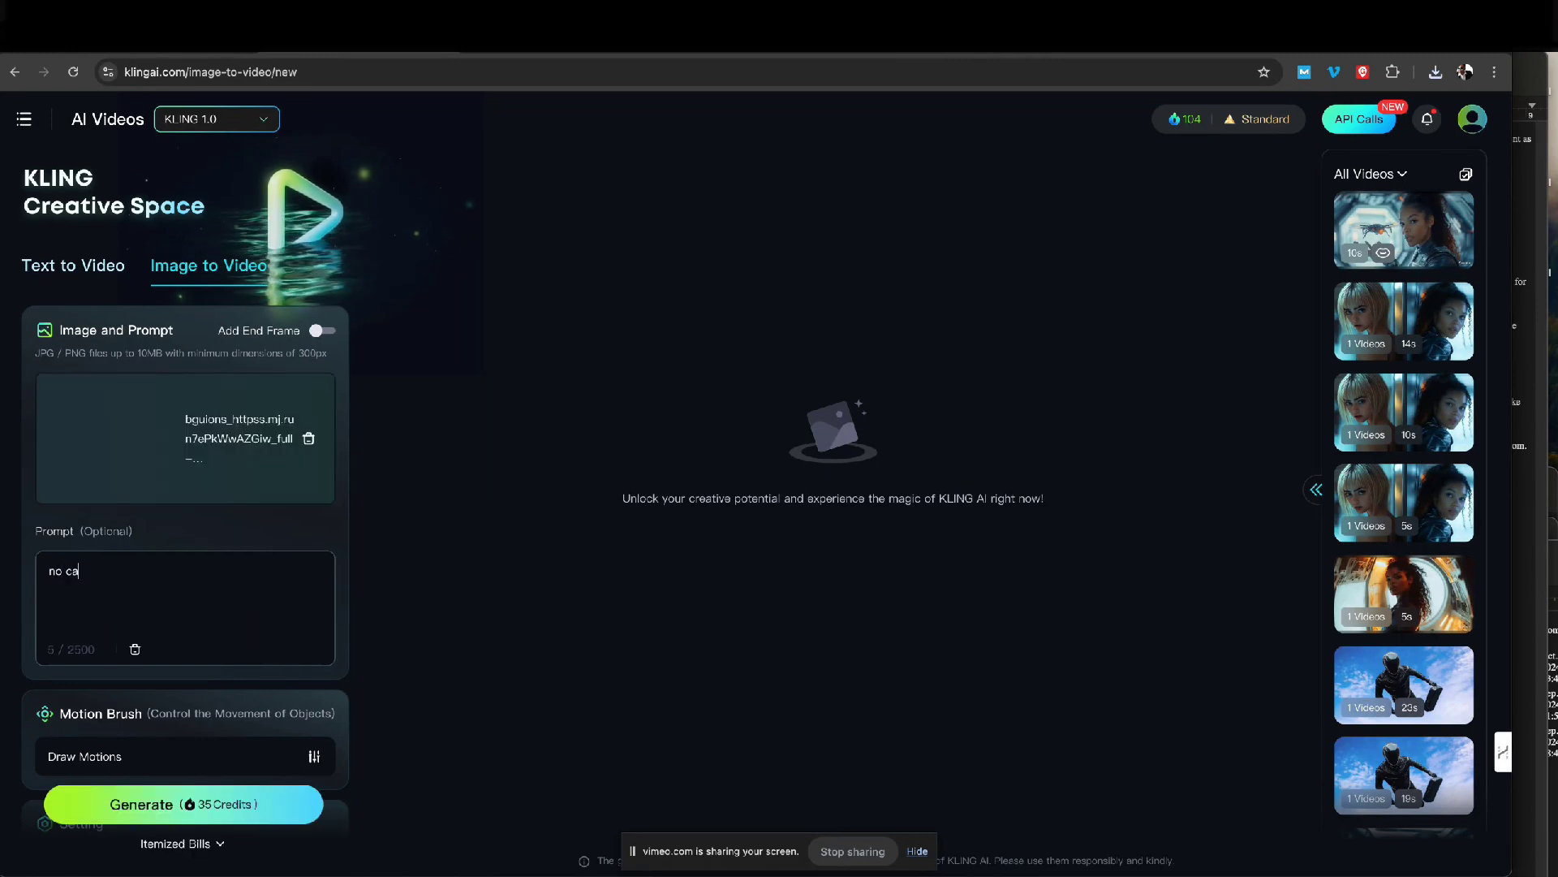
type("mera mov")
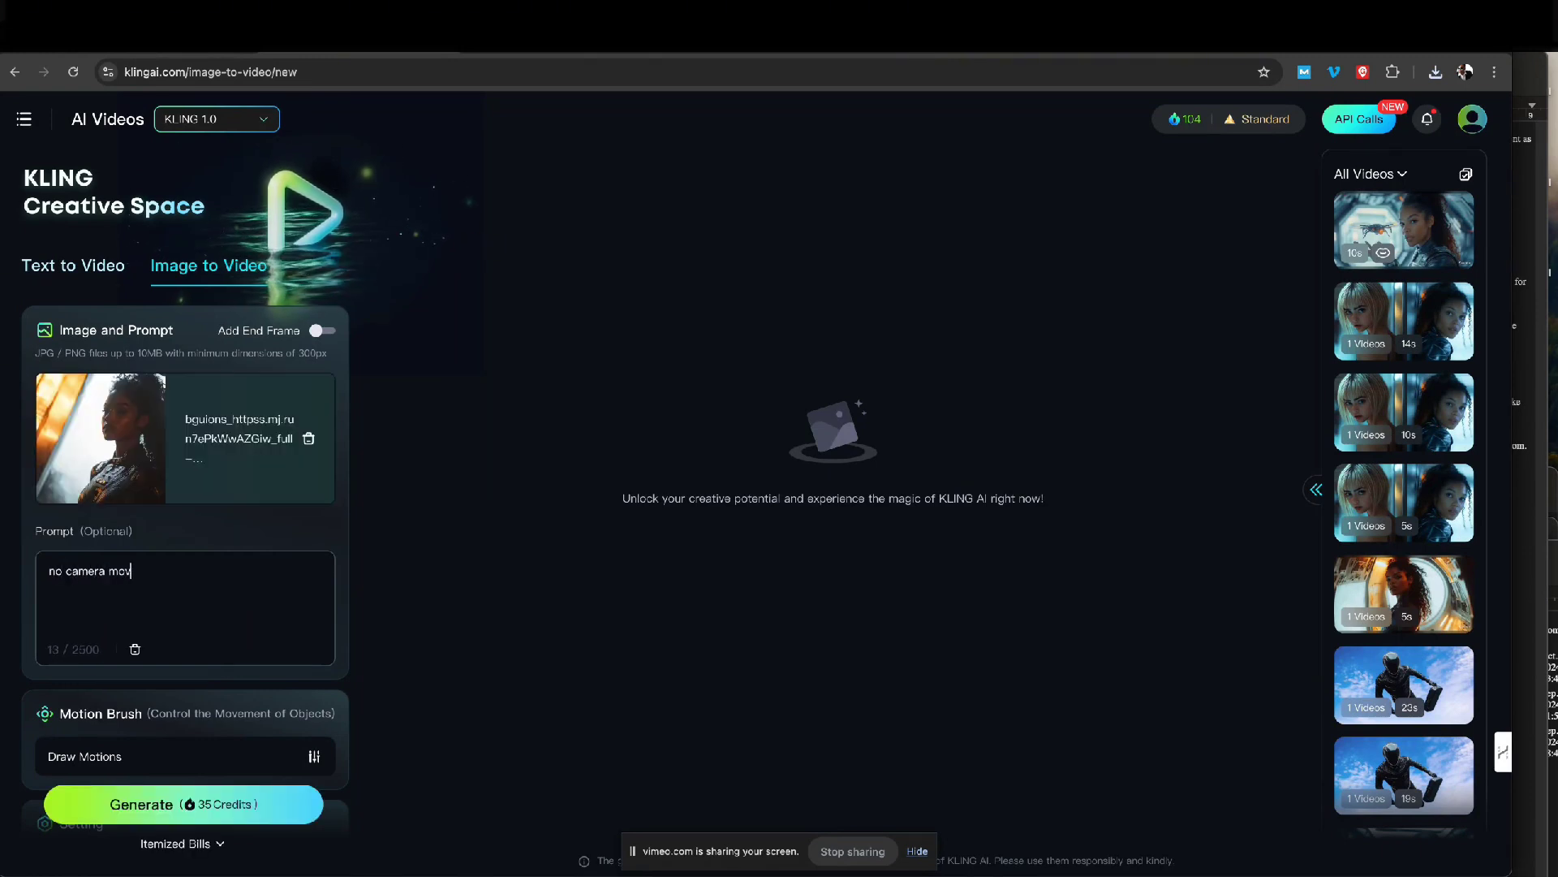
type("ement")
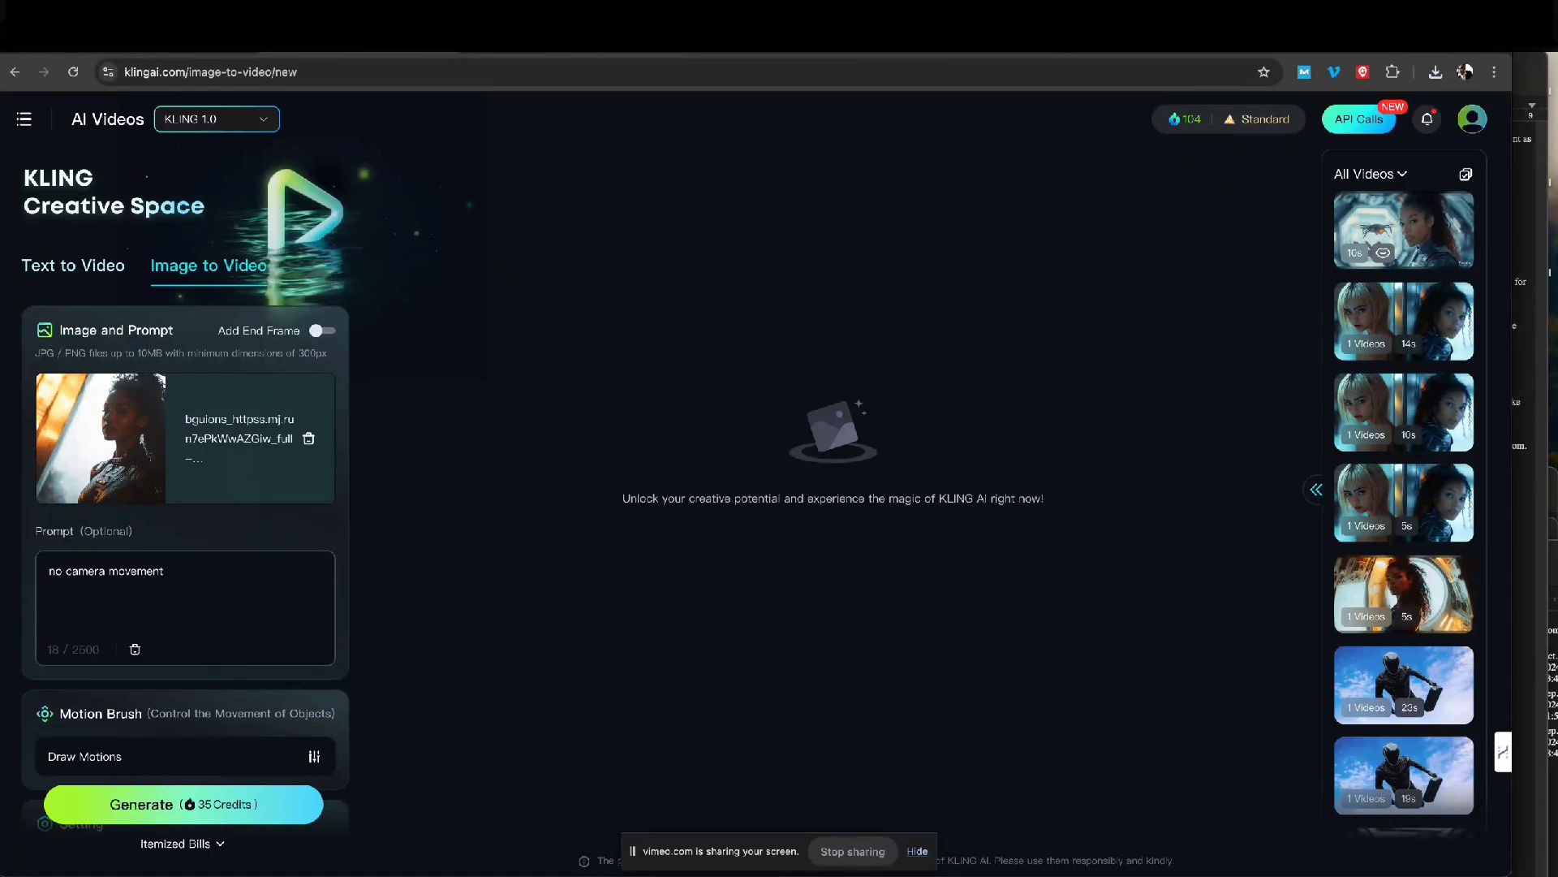
Set the generation to Standard Mode and generate the video
scroll(128, 706, "down", 6)
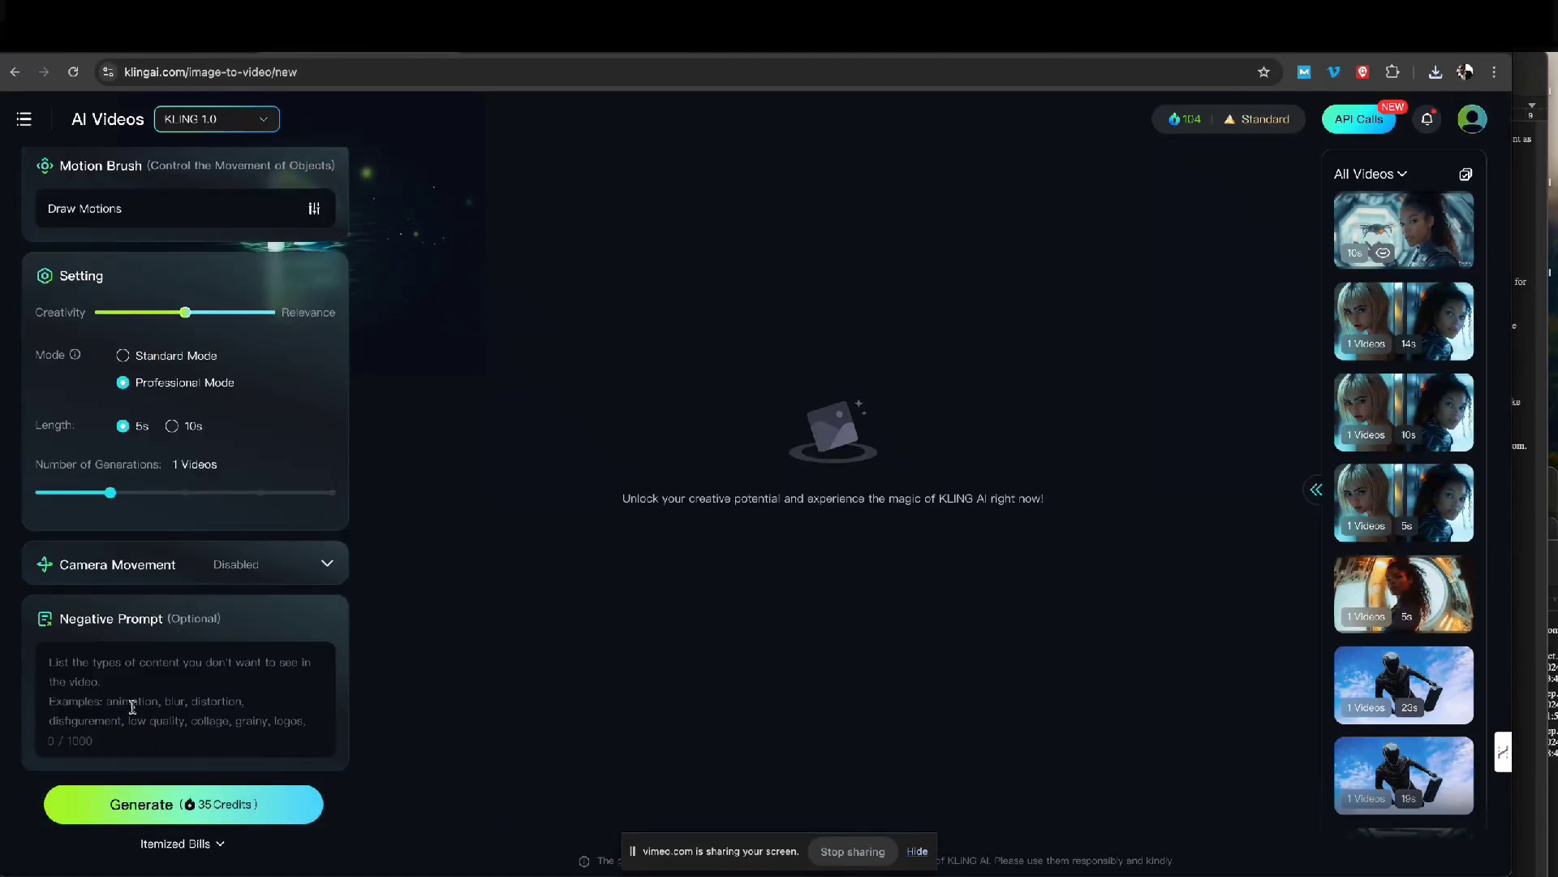
left_click(122, 356)
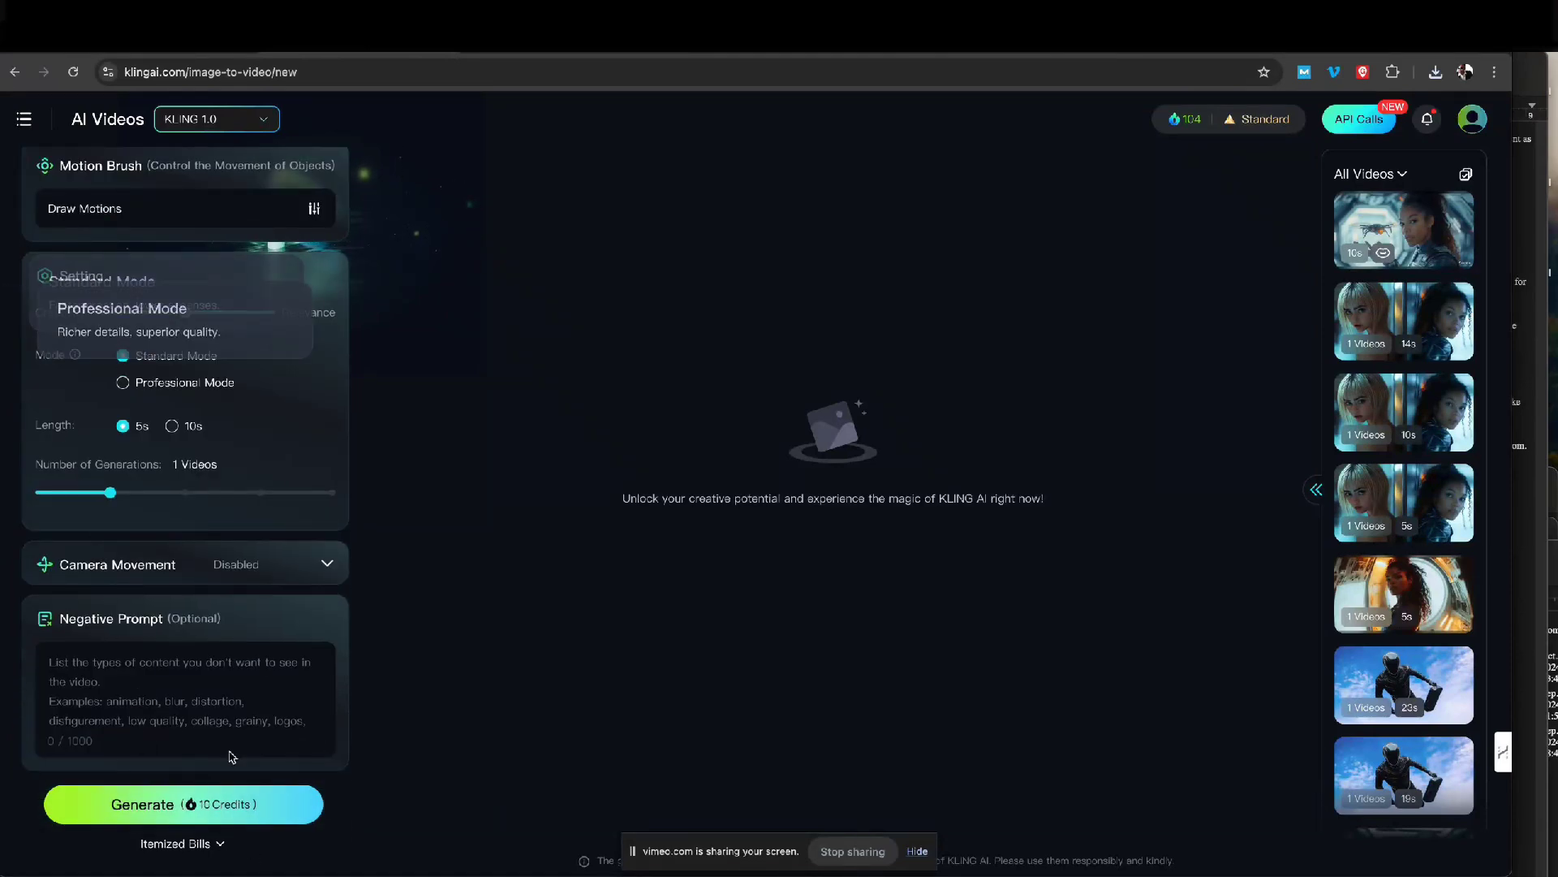
left_click(227, 805)
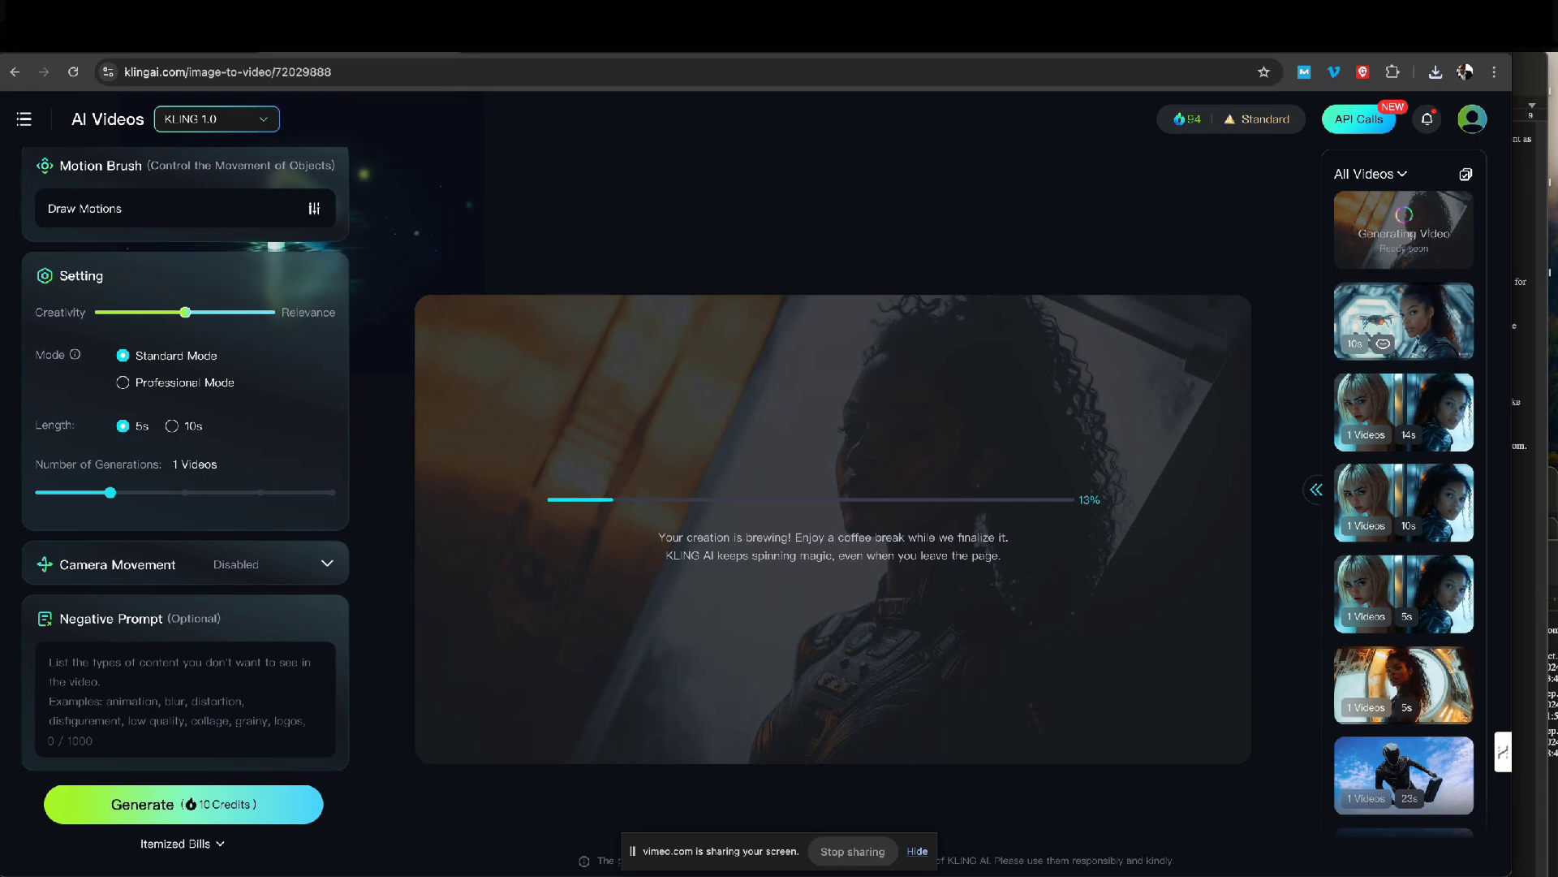
Switch to Runway's Generative Audio, check the progress of the lip sync videos, and open speech generation
key("ctrl+Tab")
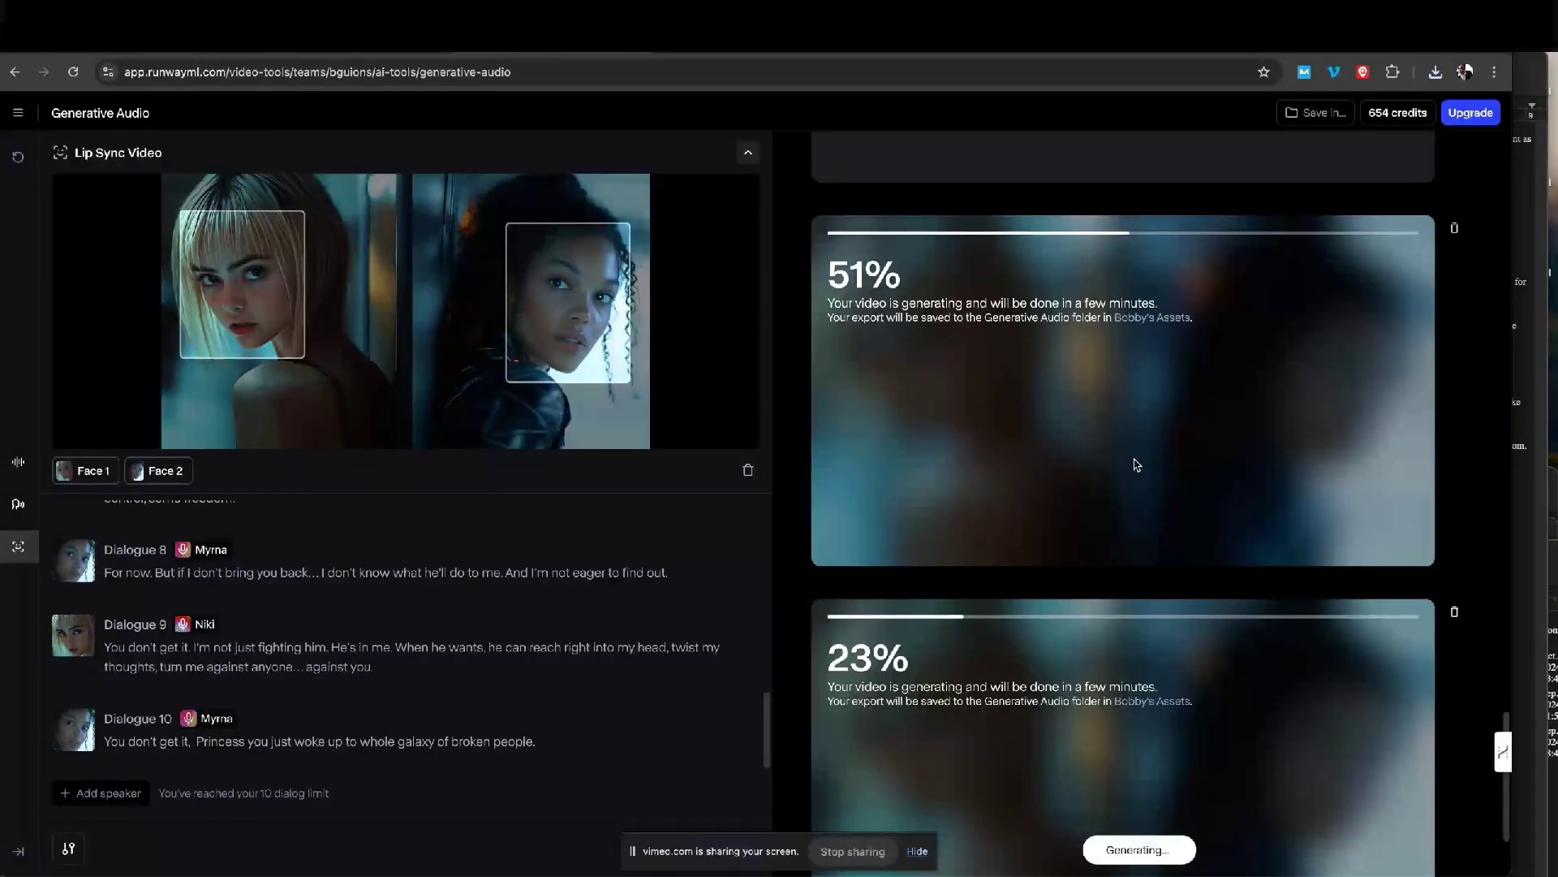
scroll(1128, 459, "down", 3)
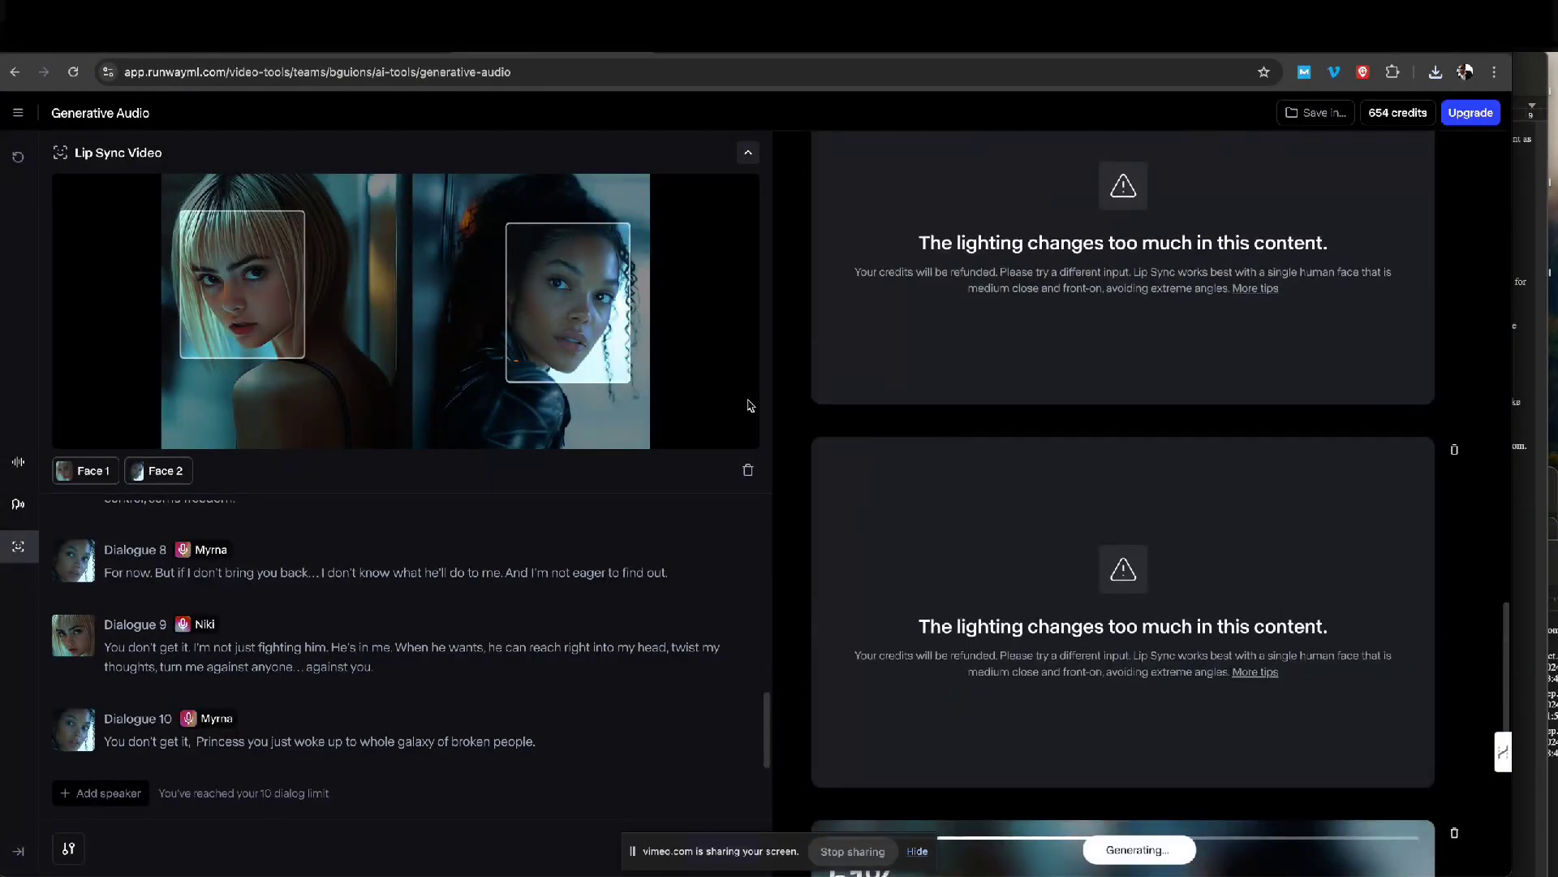
scroll(1171, 509, "down", 1)
scroll(1171, 509, "down", 5)
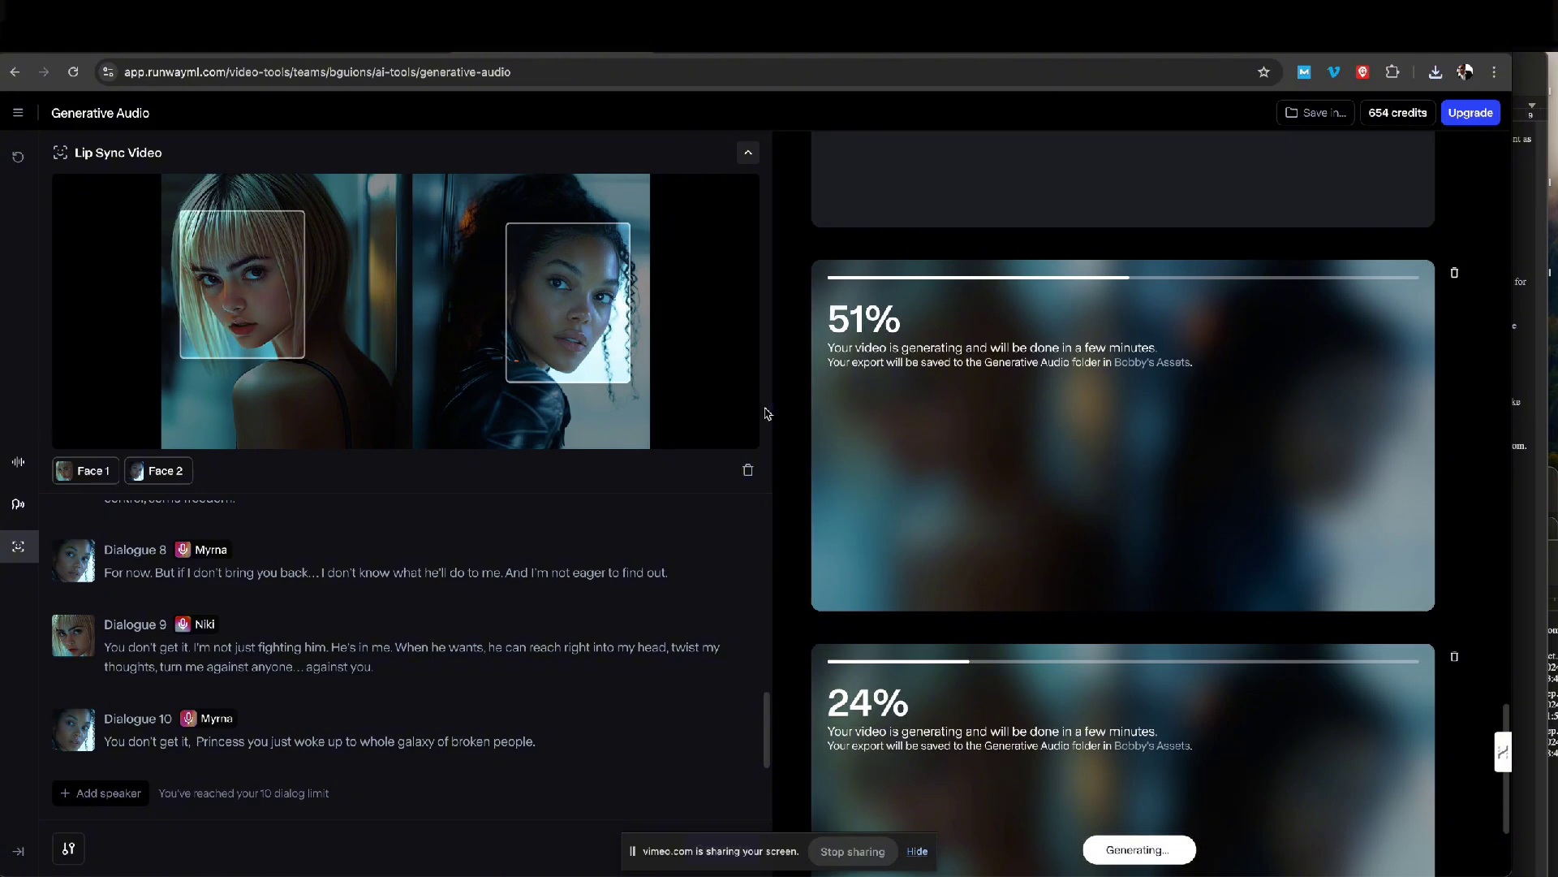
left_click(9, 472)
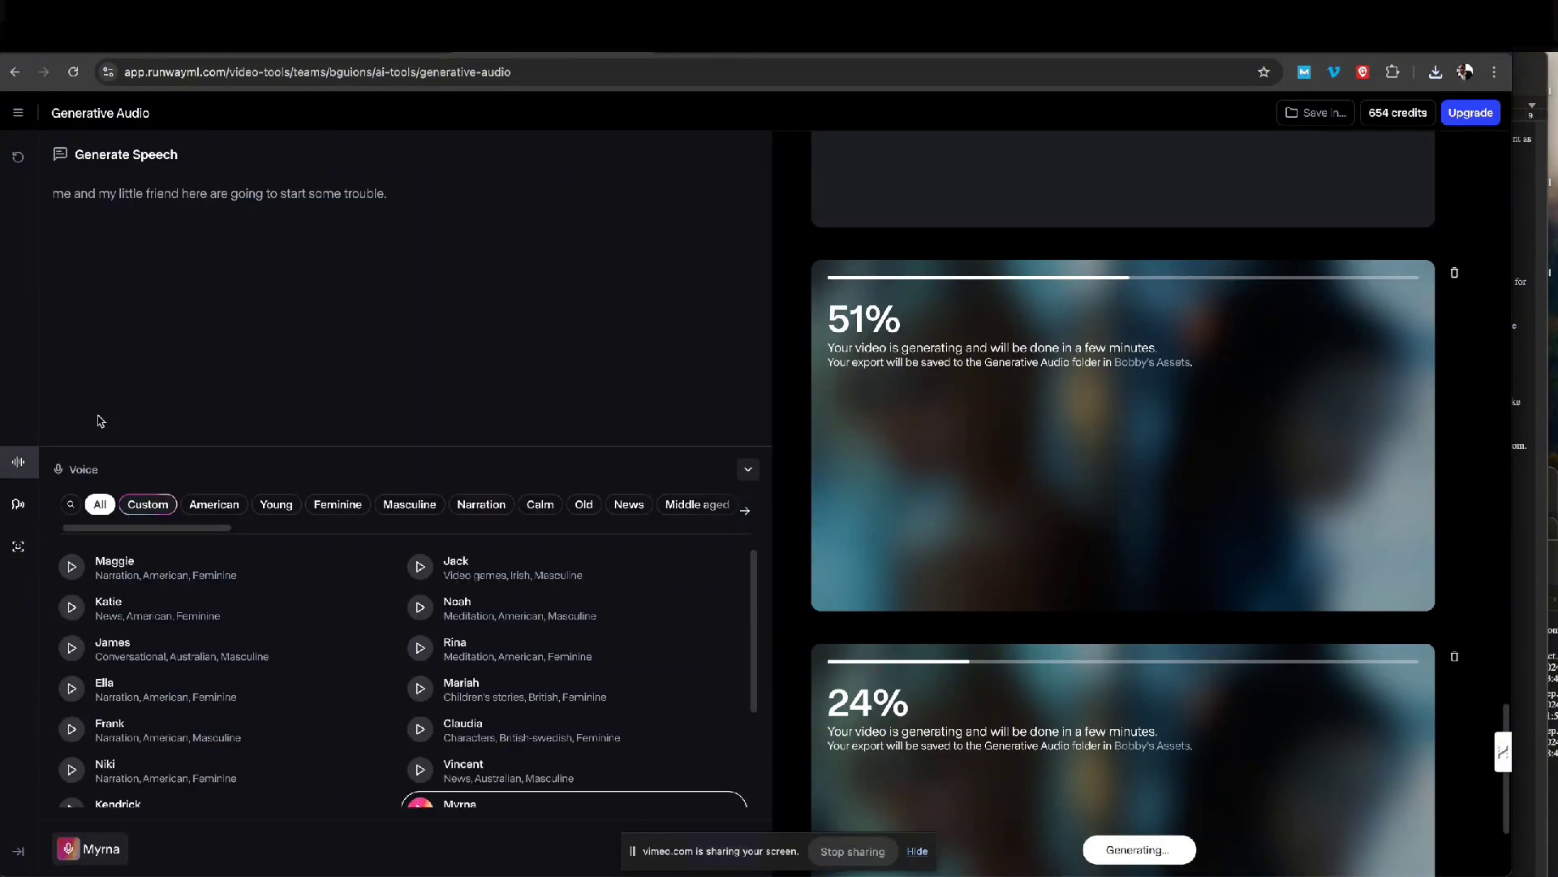
Replace the speech text with "Kang I'm getting bored of taking out your men,"
triple_click(130, 196)
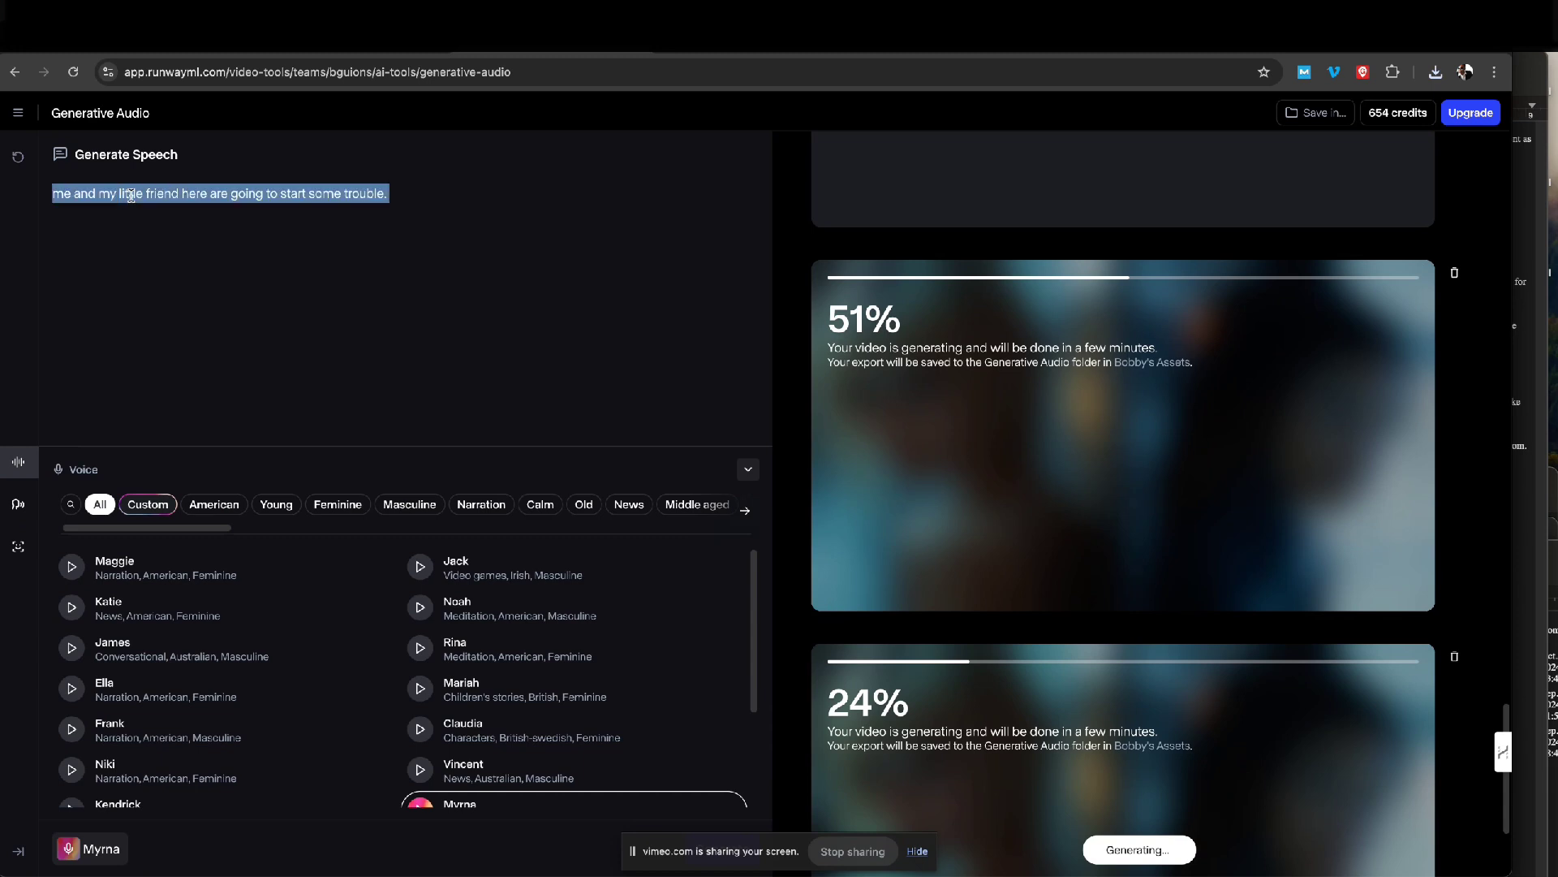
type("Kang ")
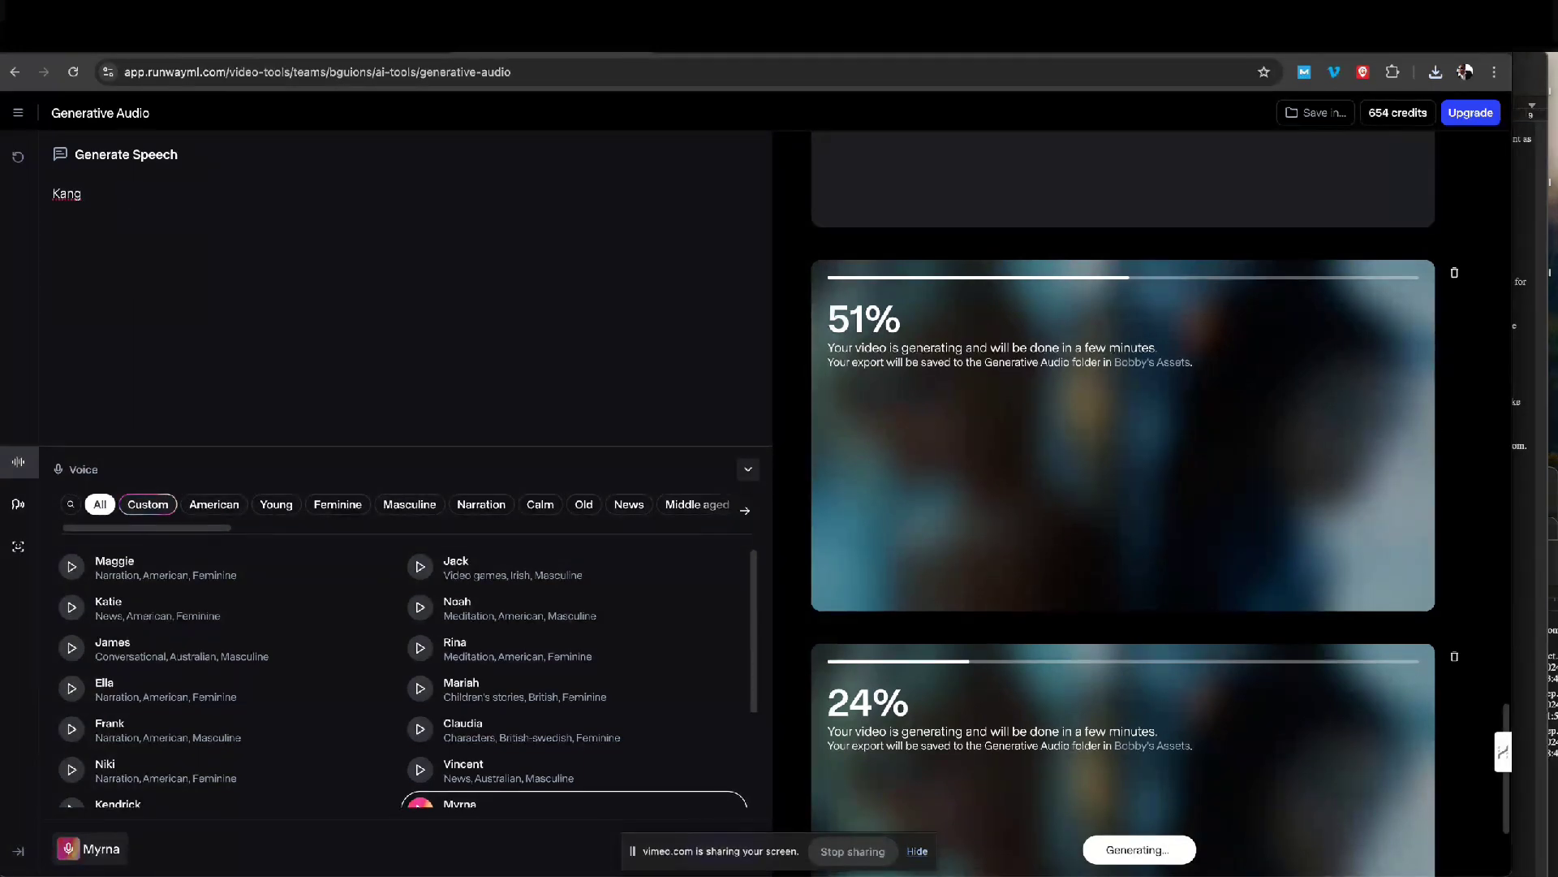
type("I'm getting tired of taking ou")
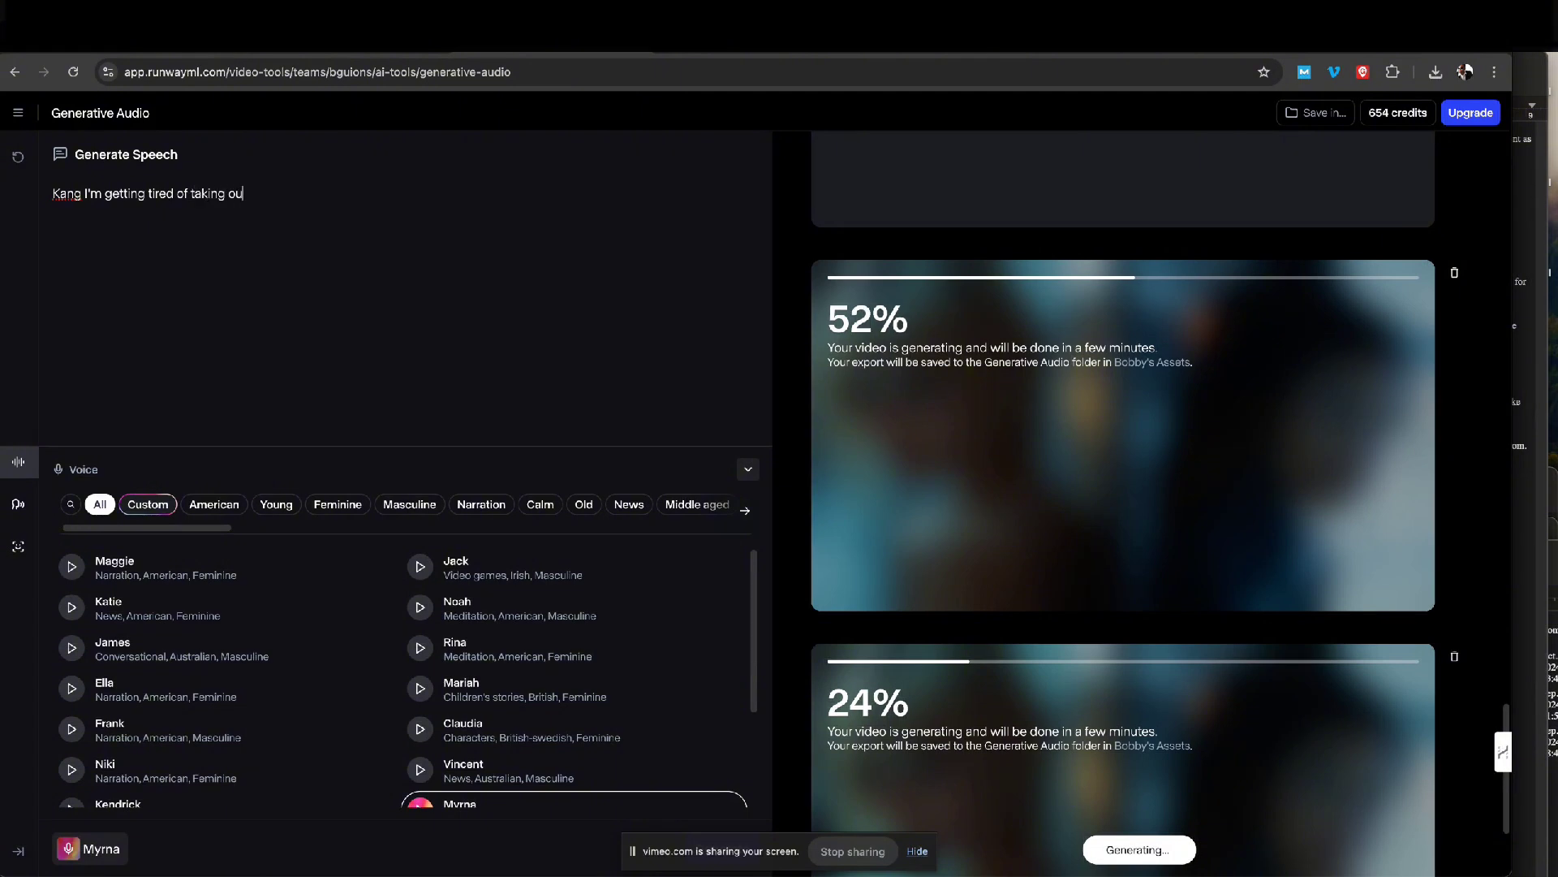
type("t your men,")
left_click_drag(177, 193, 148, 195)
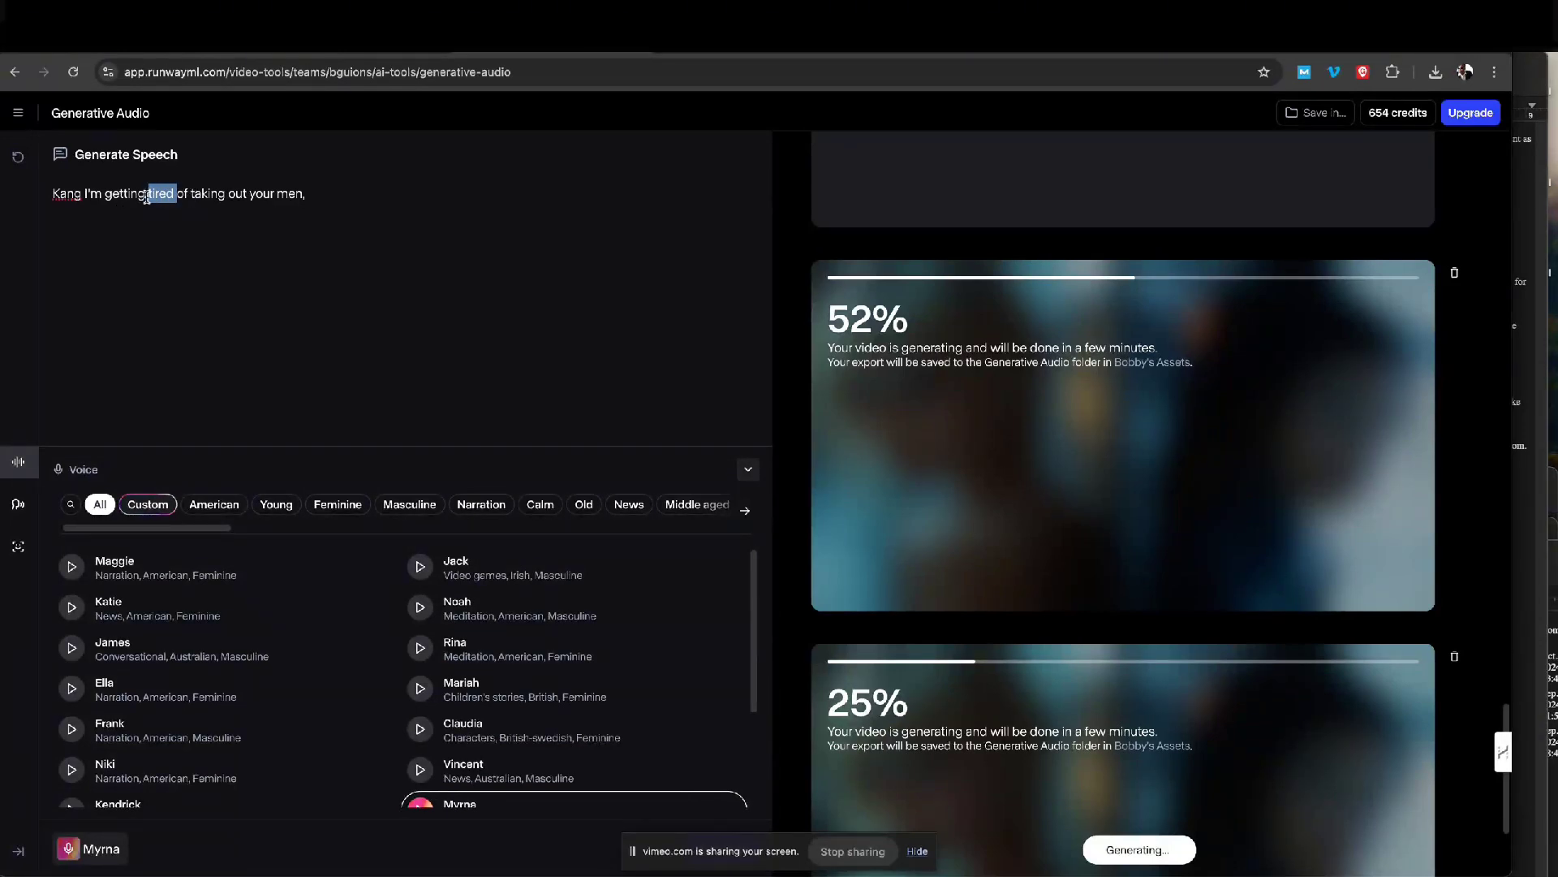
type("bored")
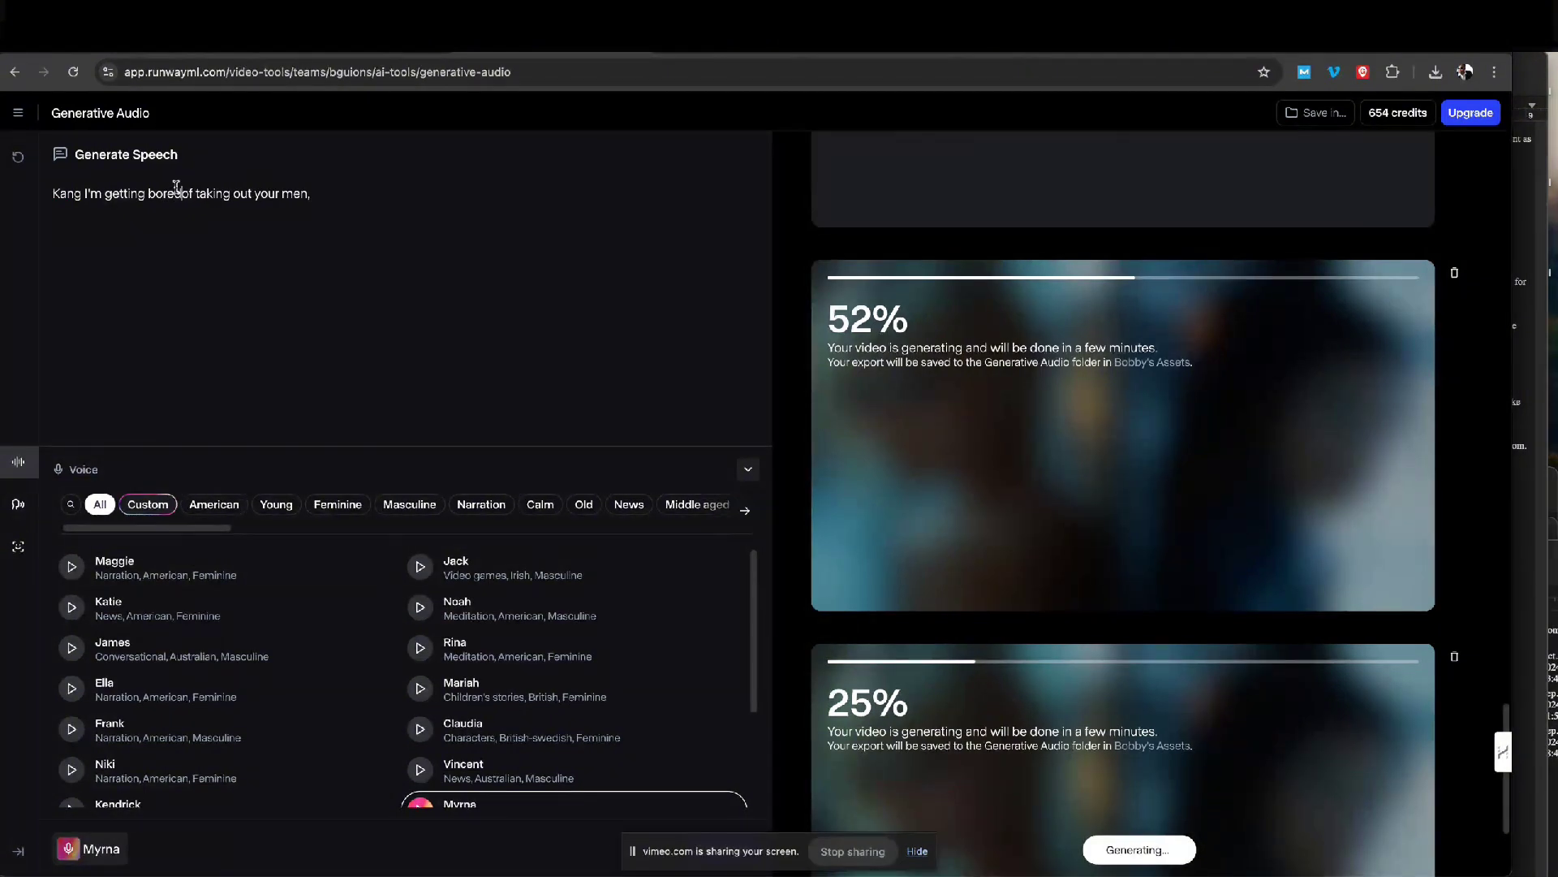
Continue the speech with "how about we make a deal before I end up destroying this ship, I'll give you the"
left_click(341, 195)
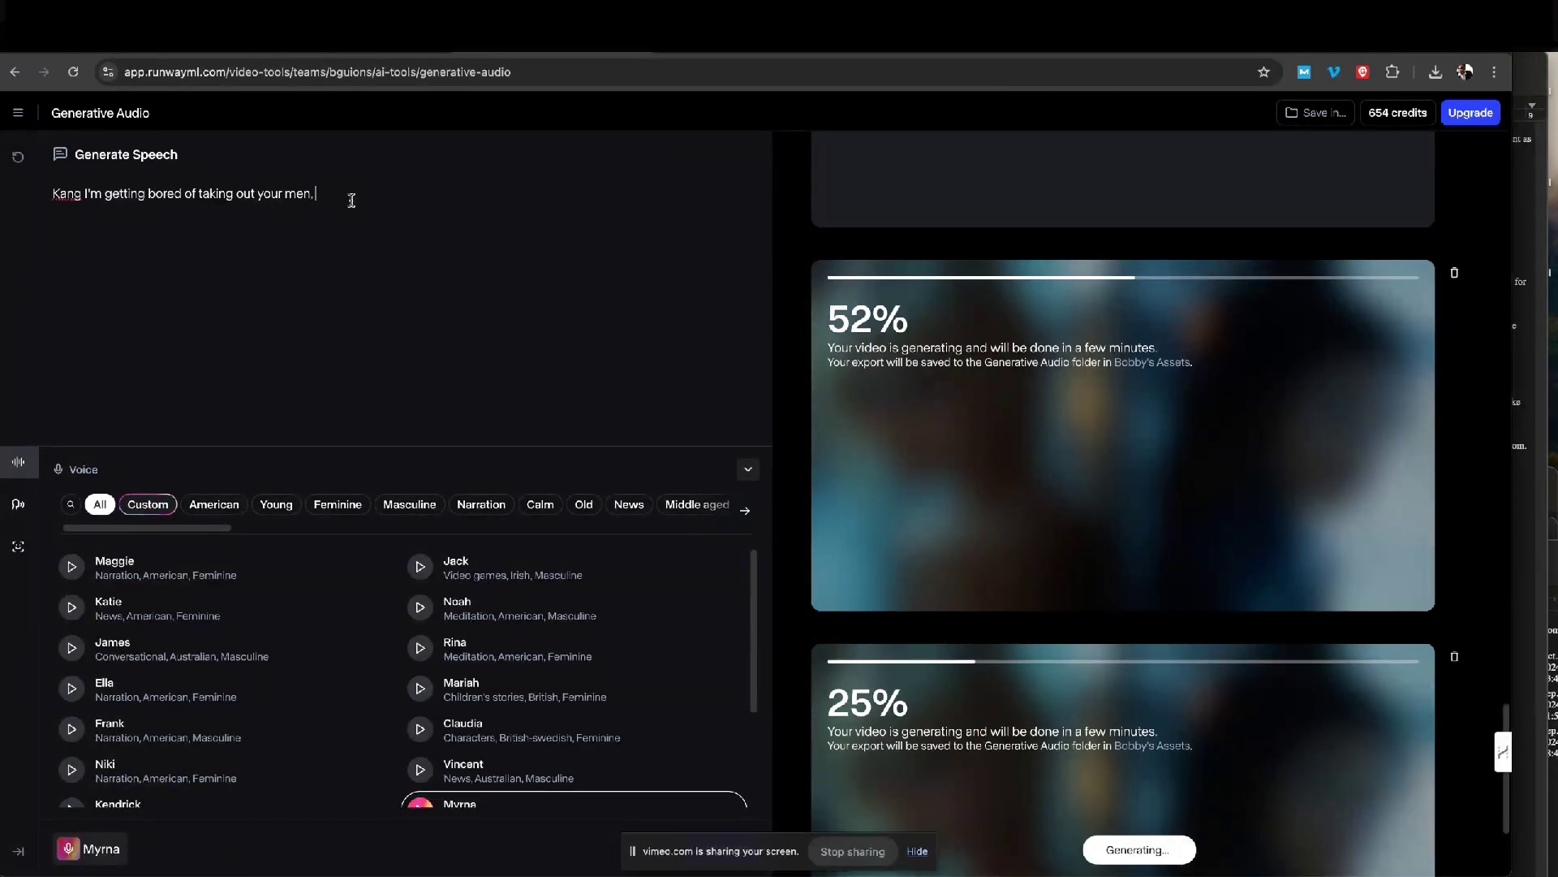
type("how about we make a deal before")
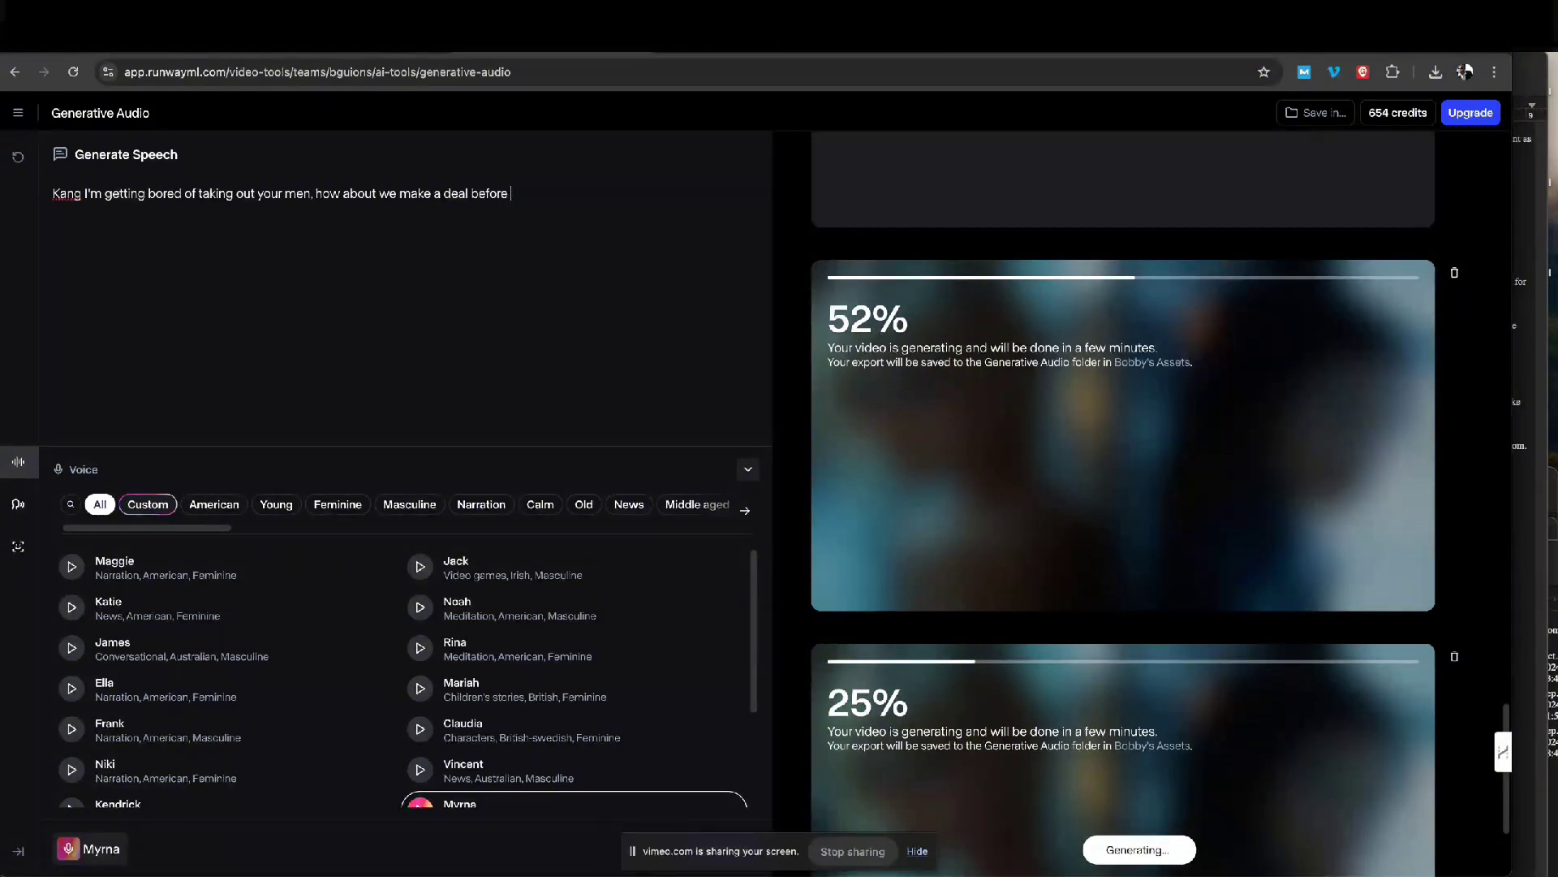
type(" I end up destoying this ship.")
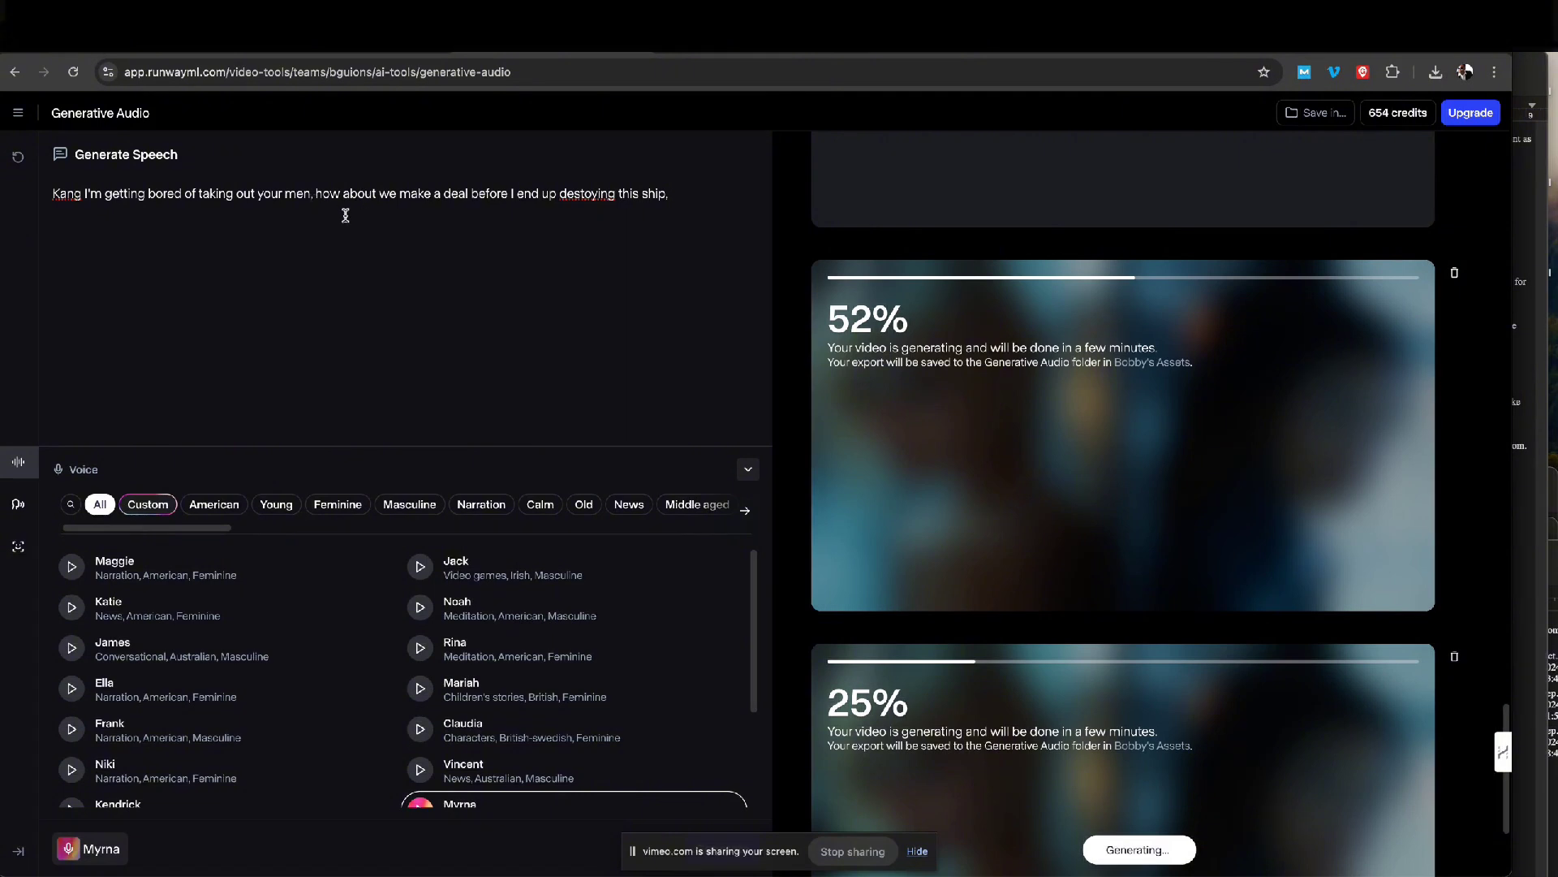
left_click(584, 196)
type("roying this ship, I'll give you the br")
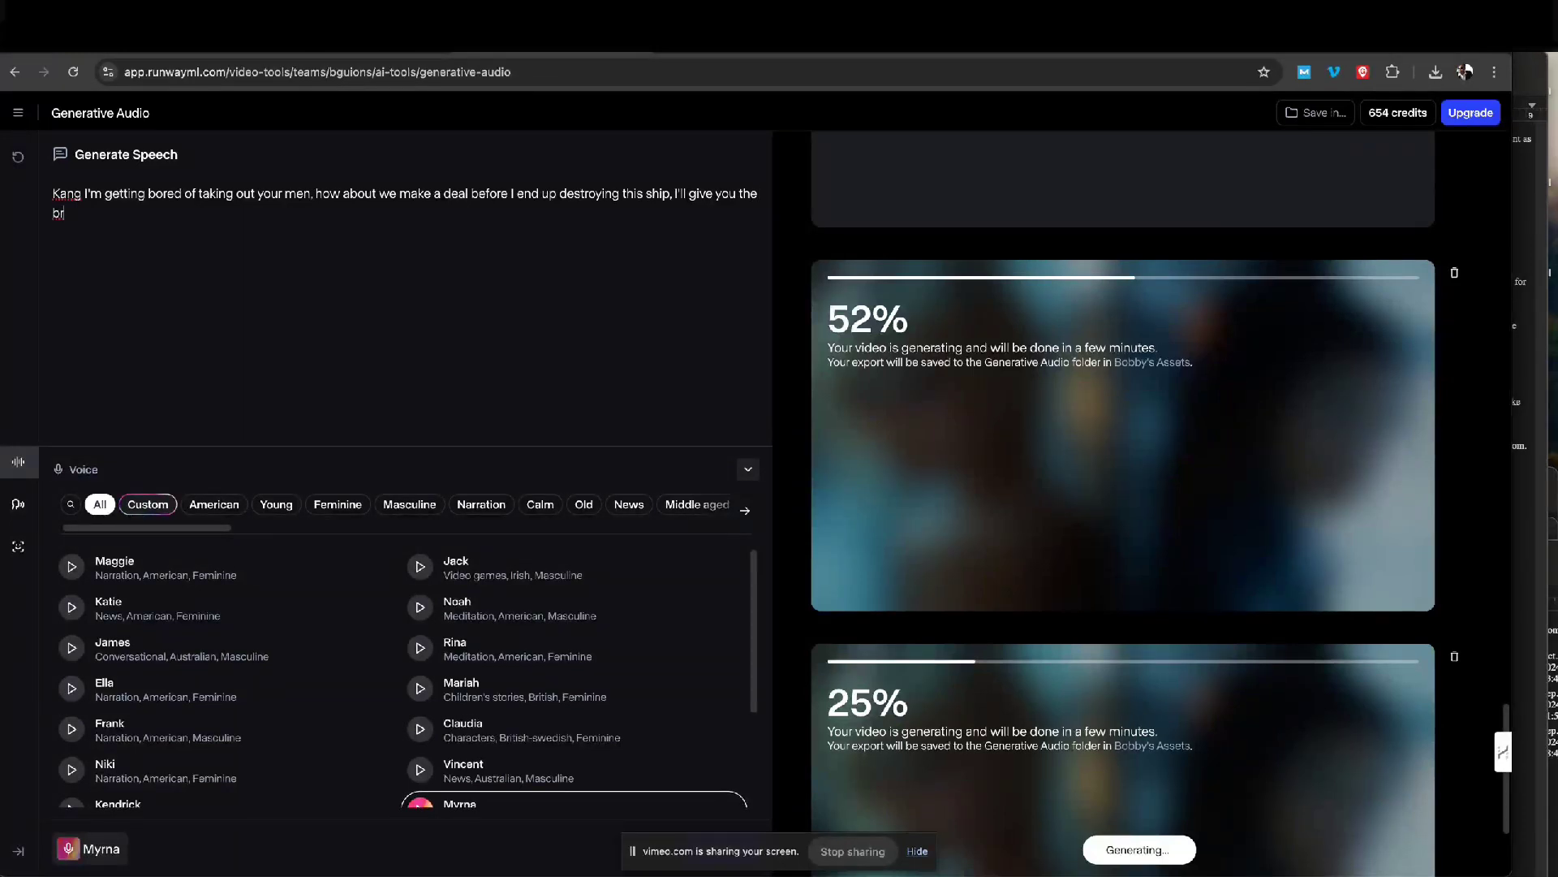
Complete the speech with "briefcase you want and I'll even throw in one Princess."
type("iefcase you want and")
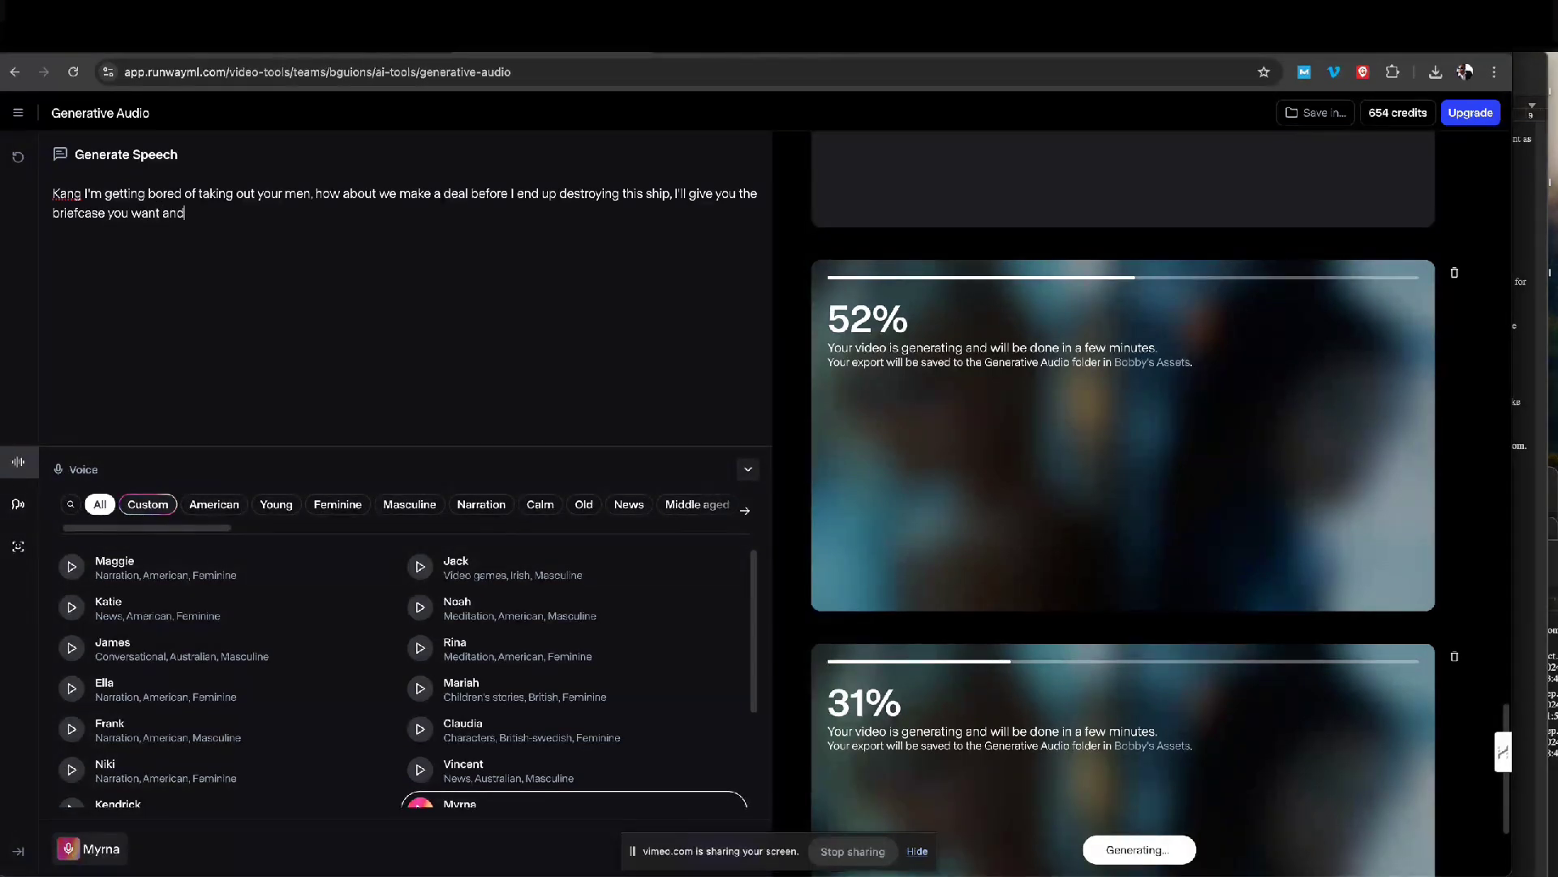
type(" I'll throw in one Princess.")
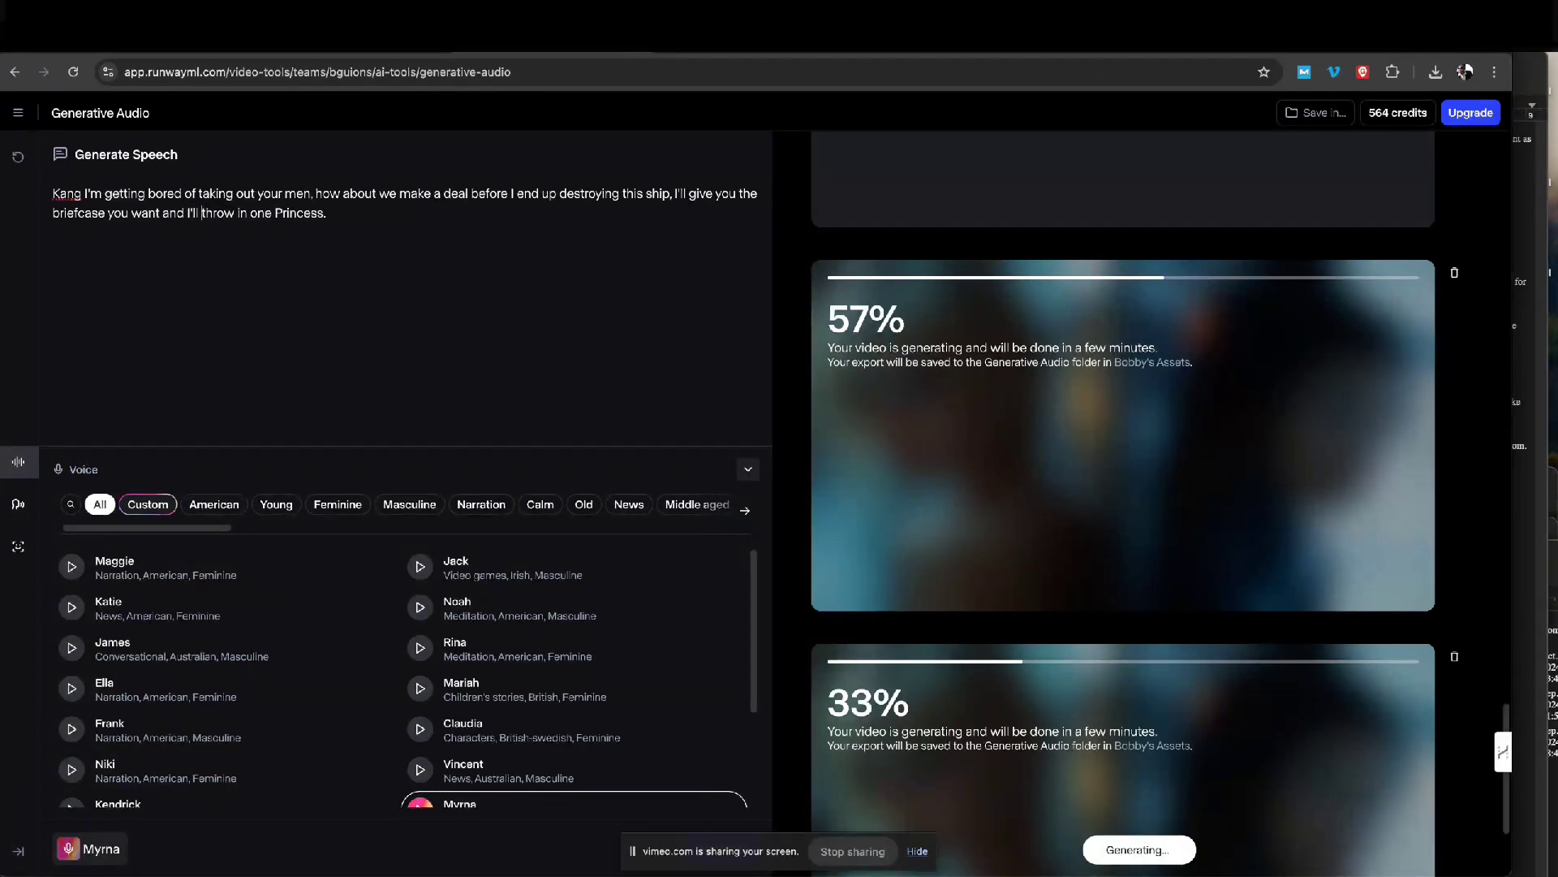
type("even")
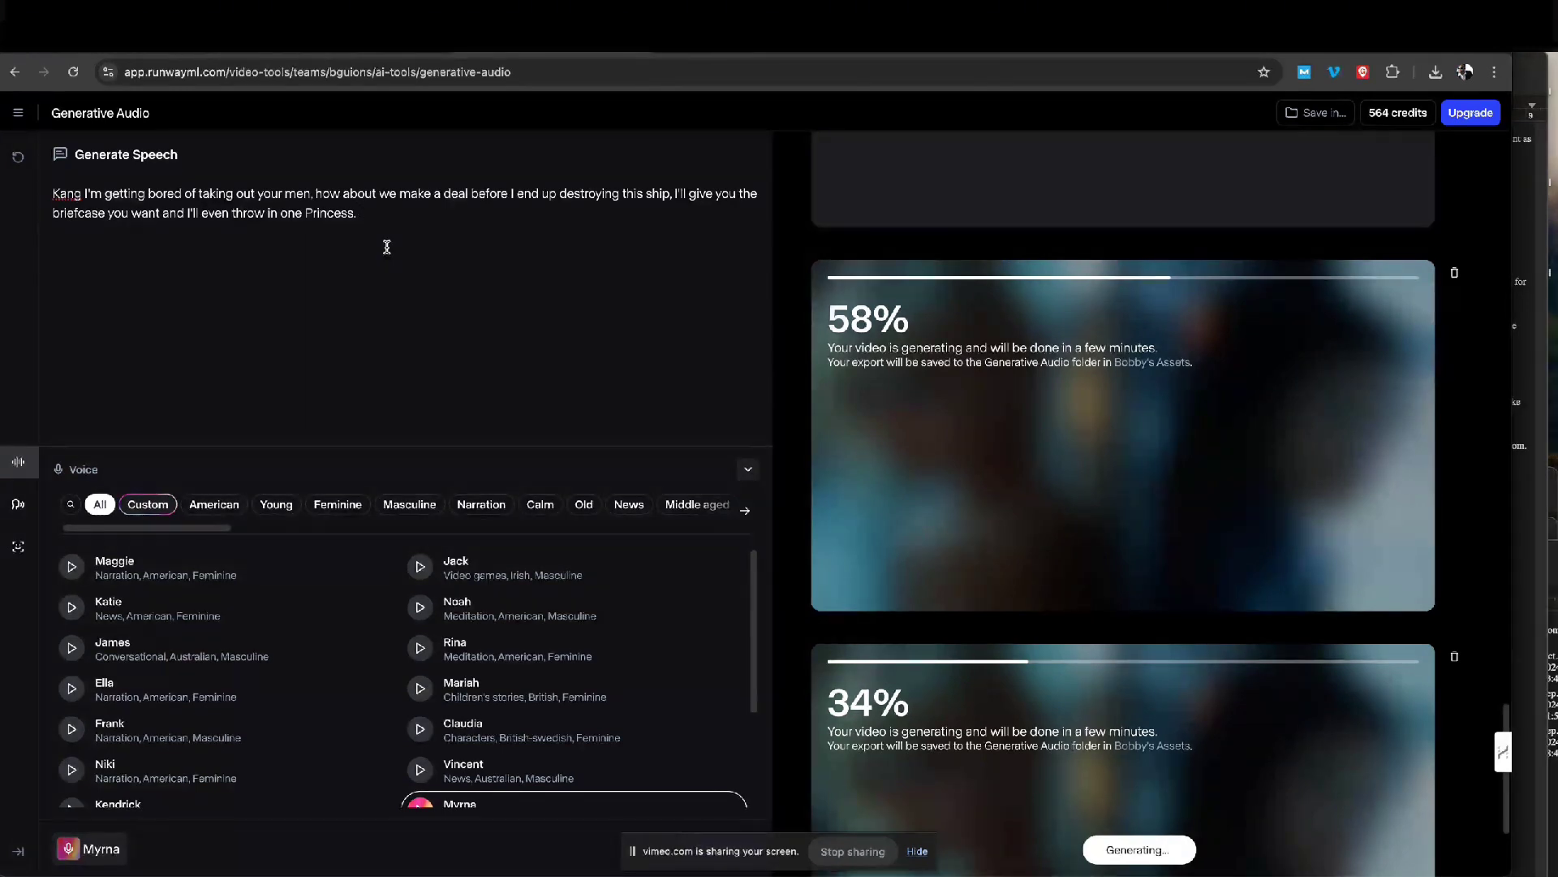
Look through the available voices, hide the screen-sharing notice, and generate the speech with the Myrna voice
scroll(597, 728, "down", 1)
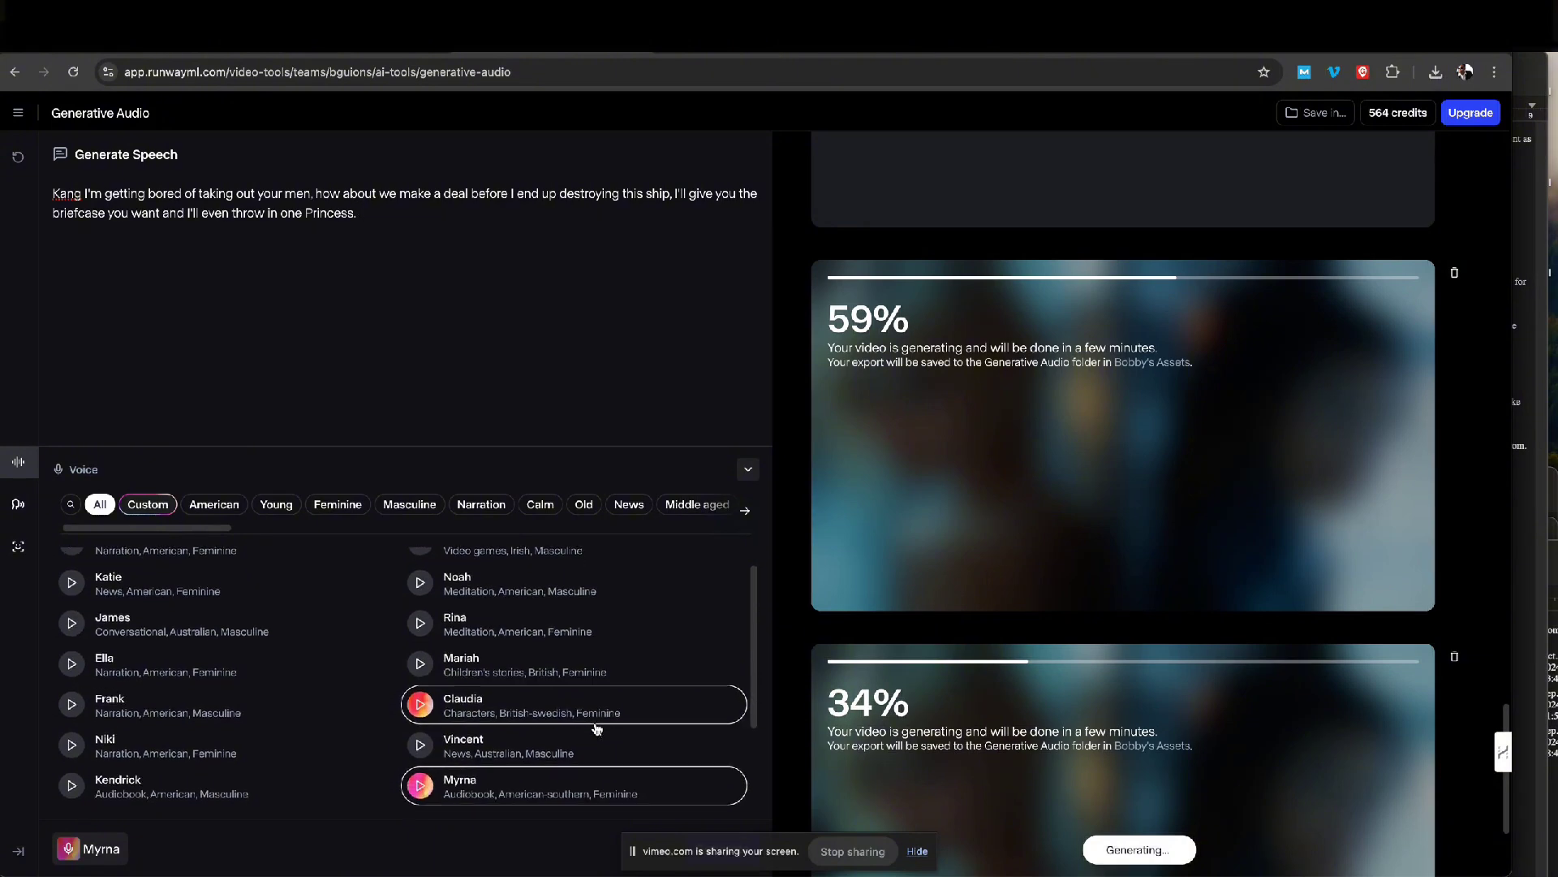
scroll(720, 705, "down", 3)
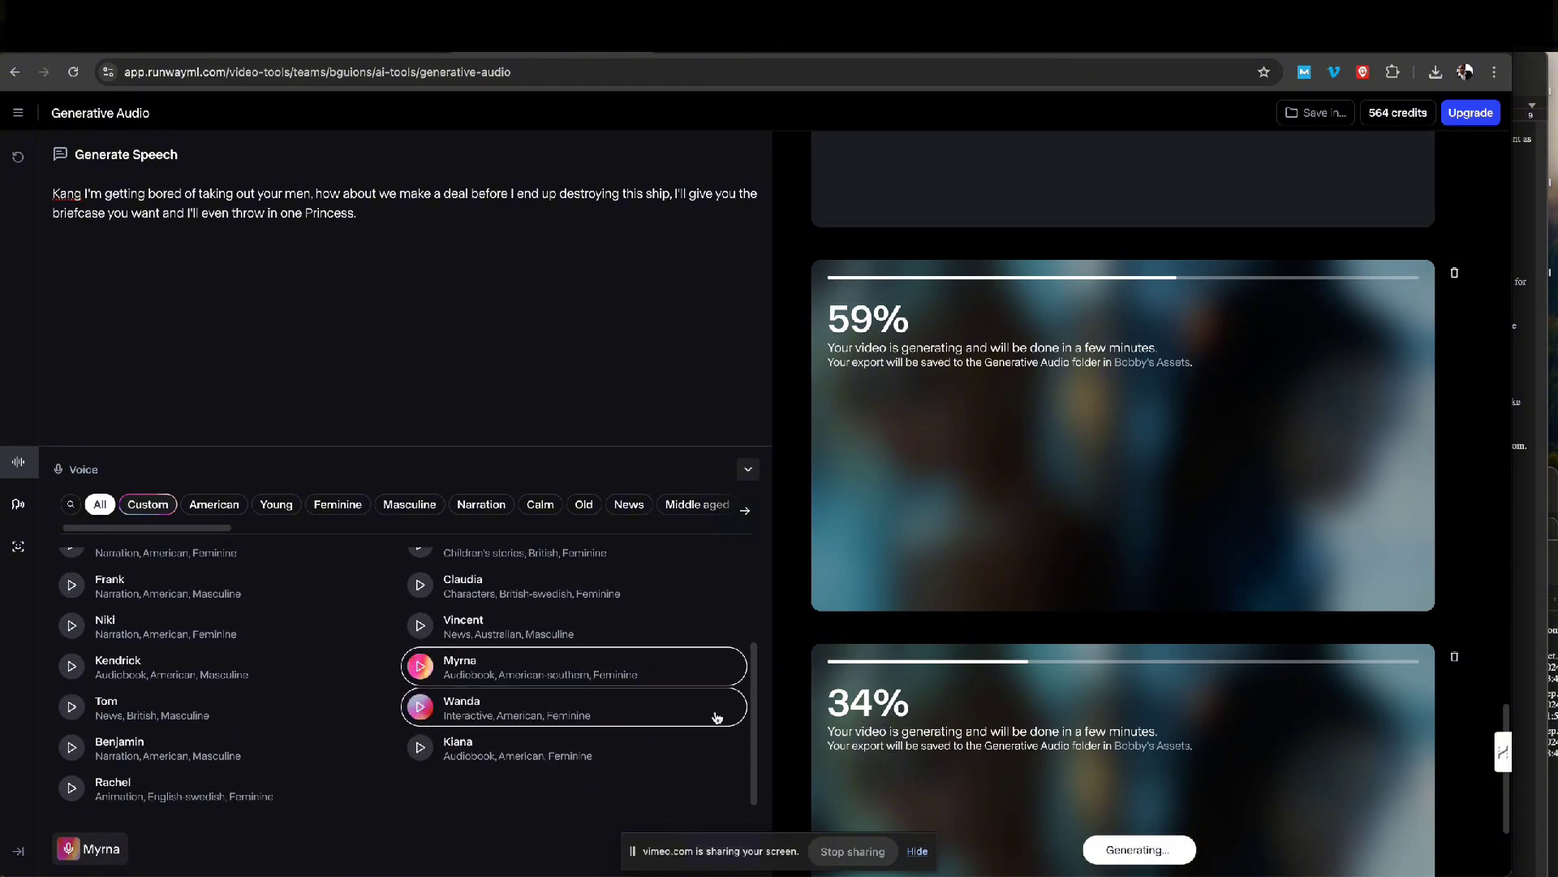
left_click(917, 851)
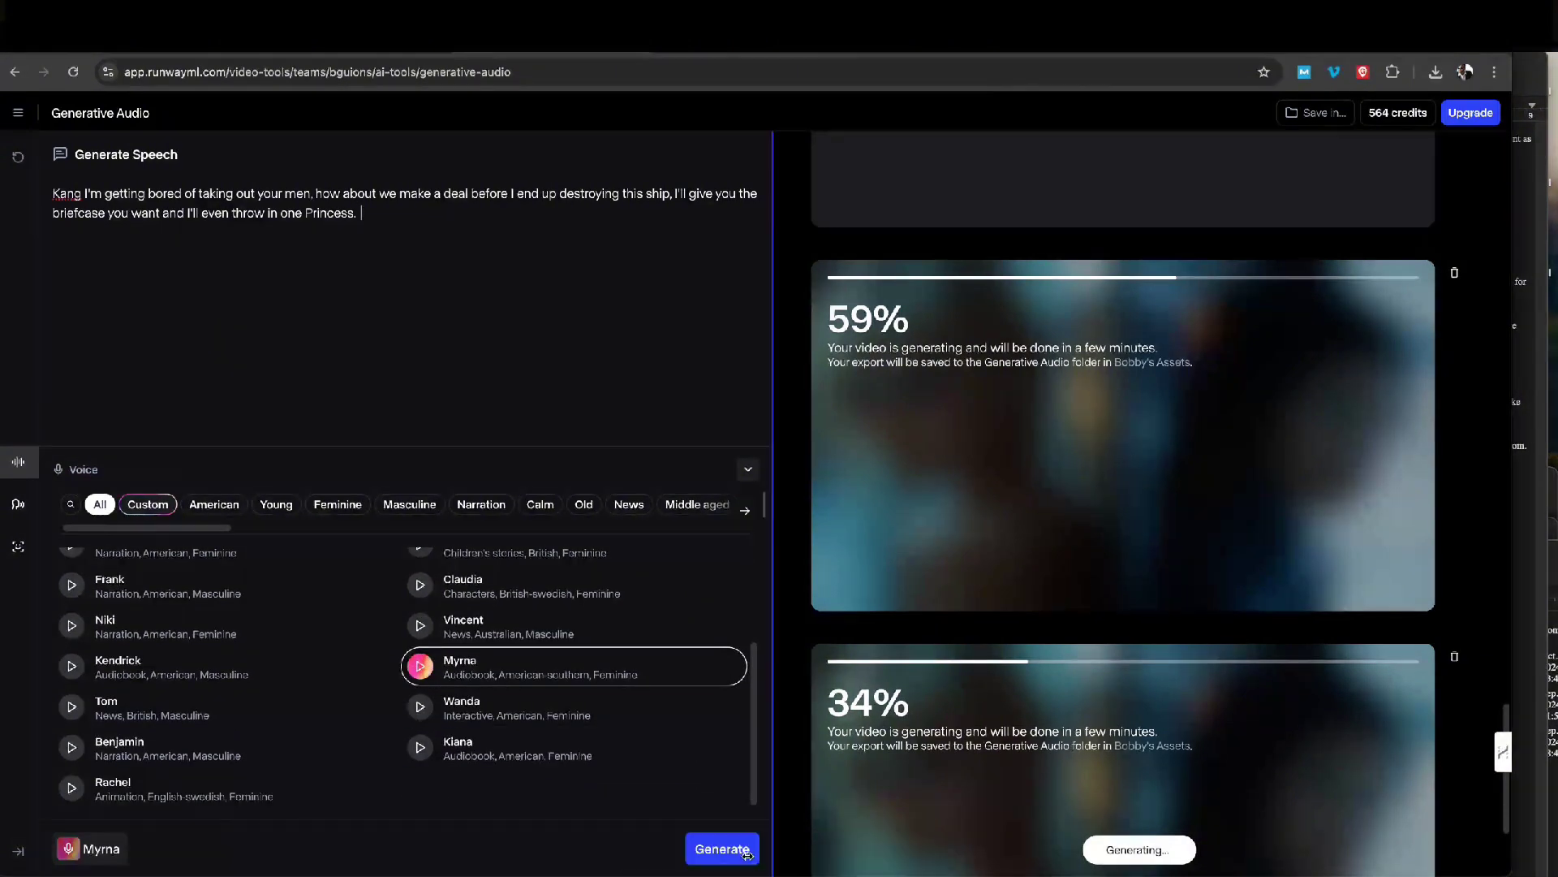
left_click(741, 858)
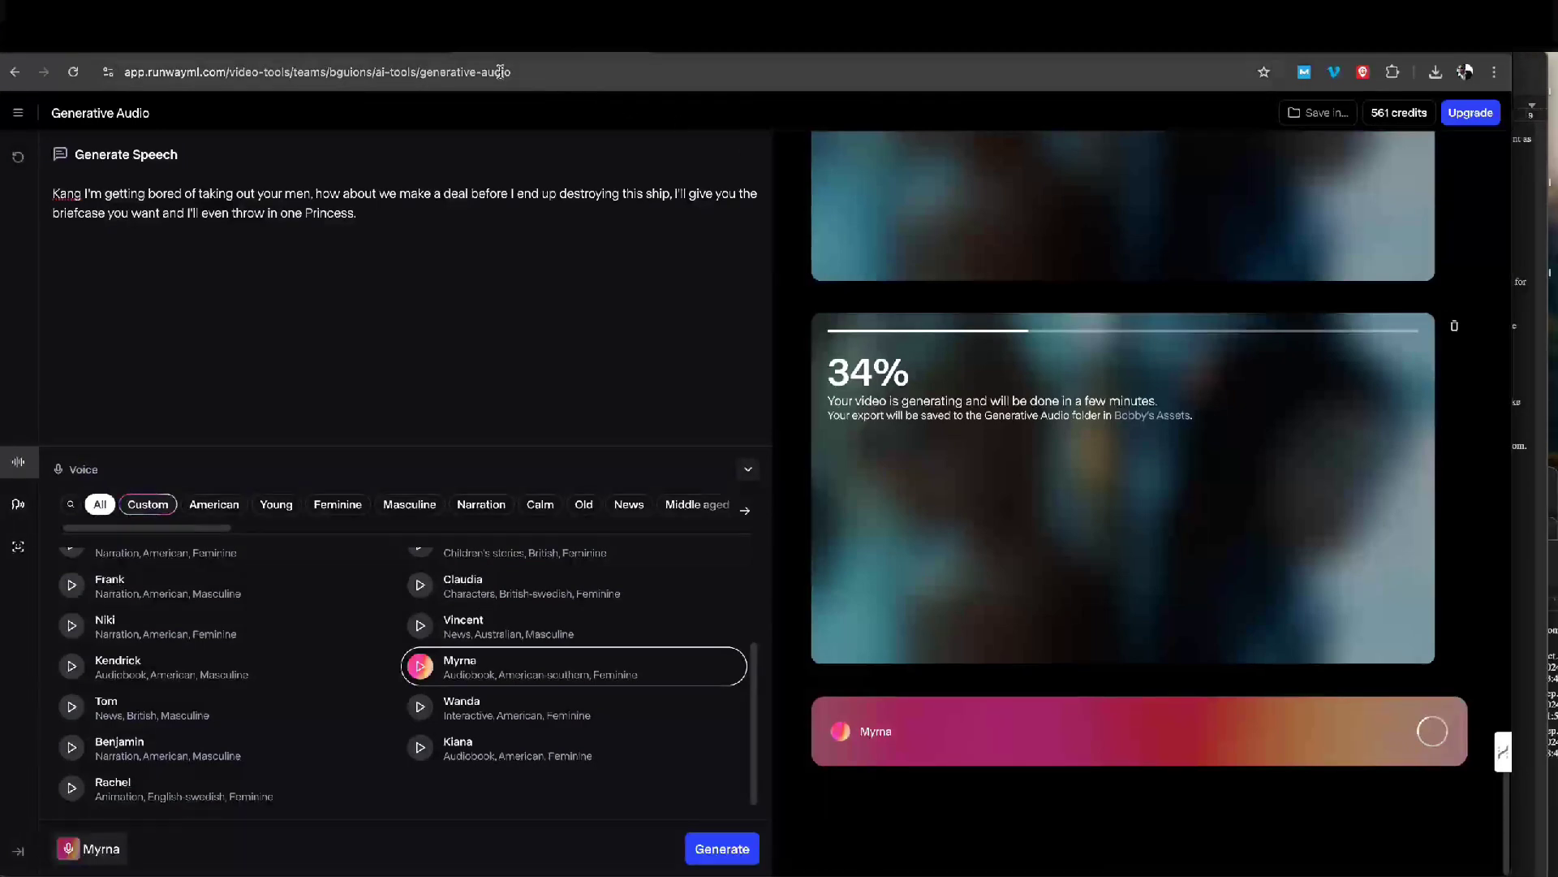
Check the video's progress in Kling AI, and play and download the generated Myrna speech in Runway
left_click(387, 52)
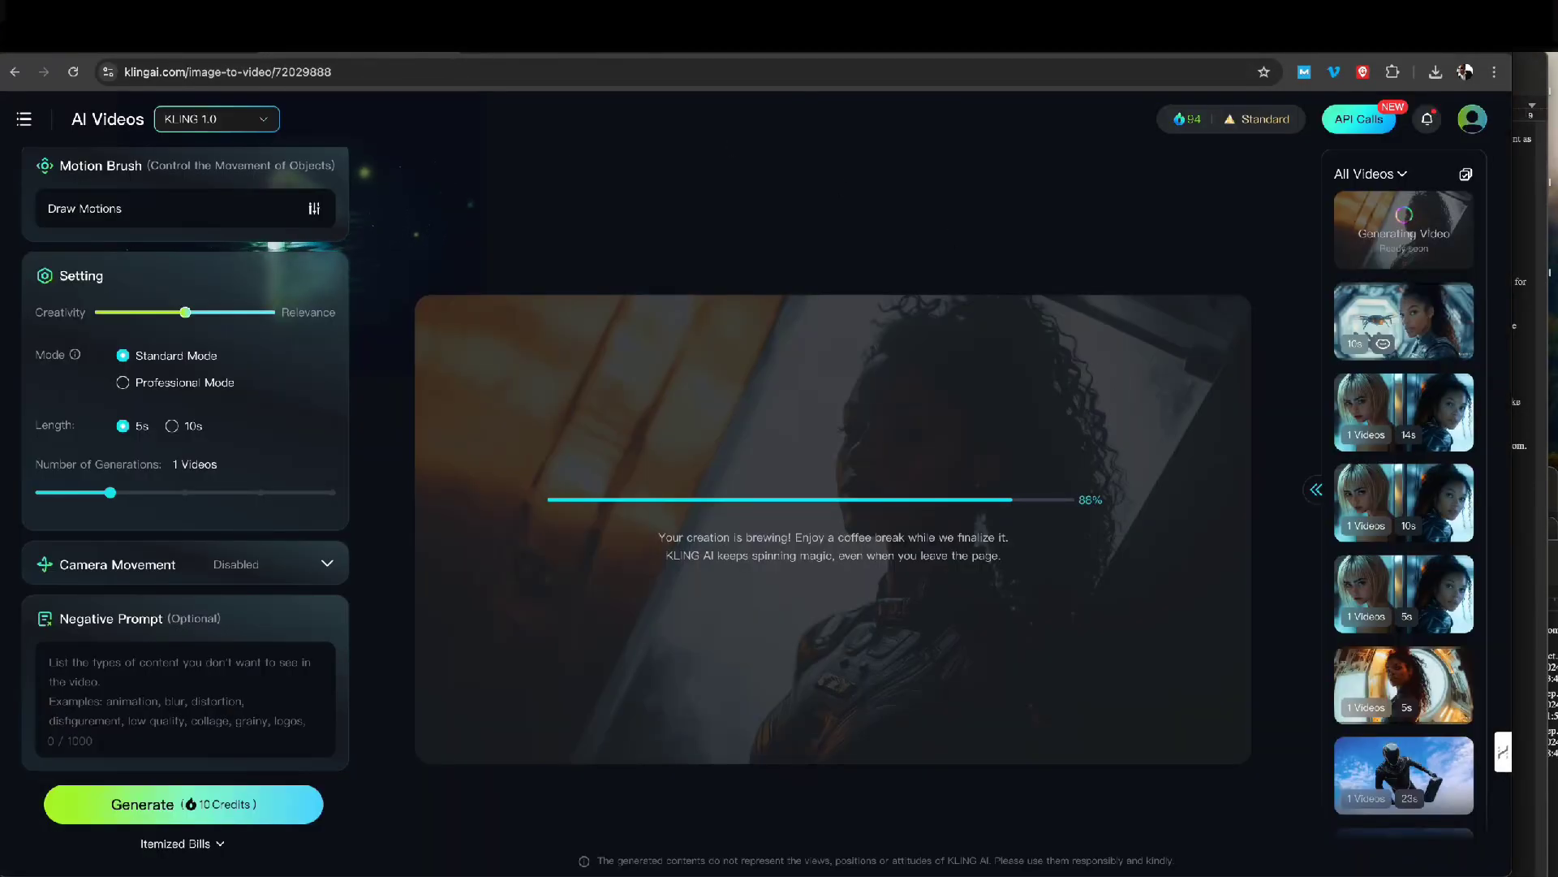
left_click(390, 48)
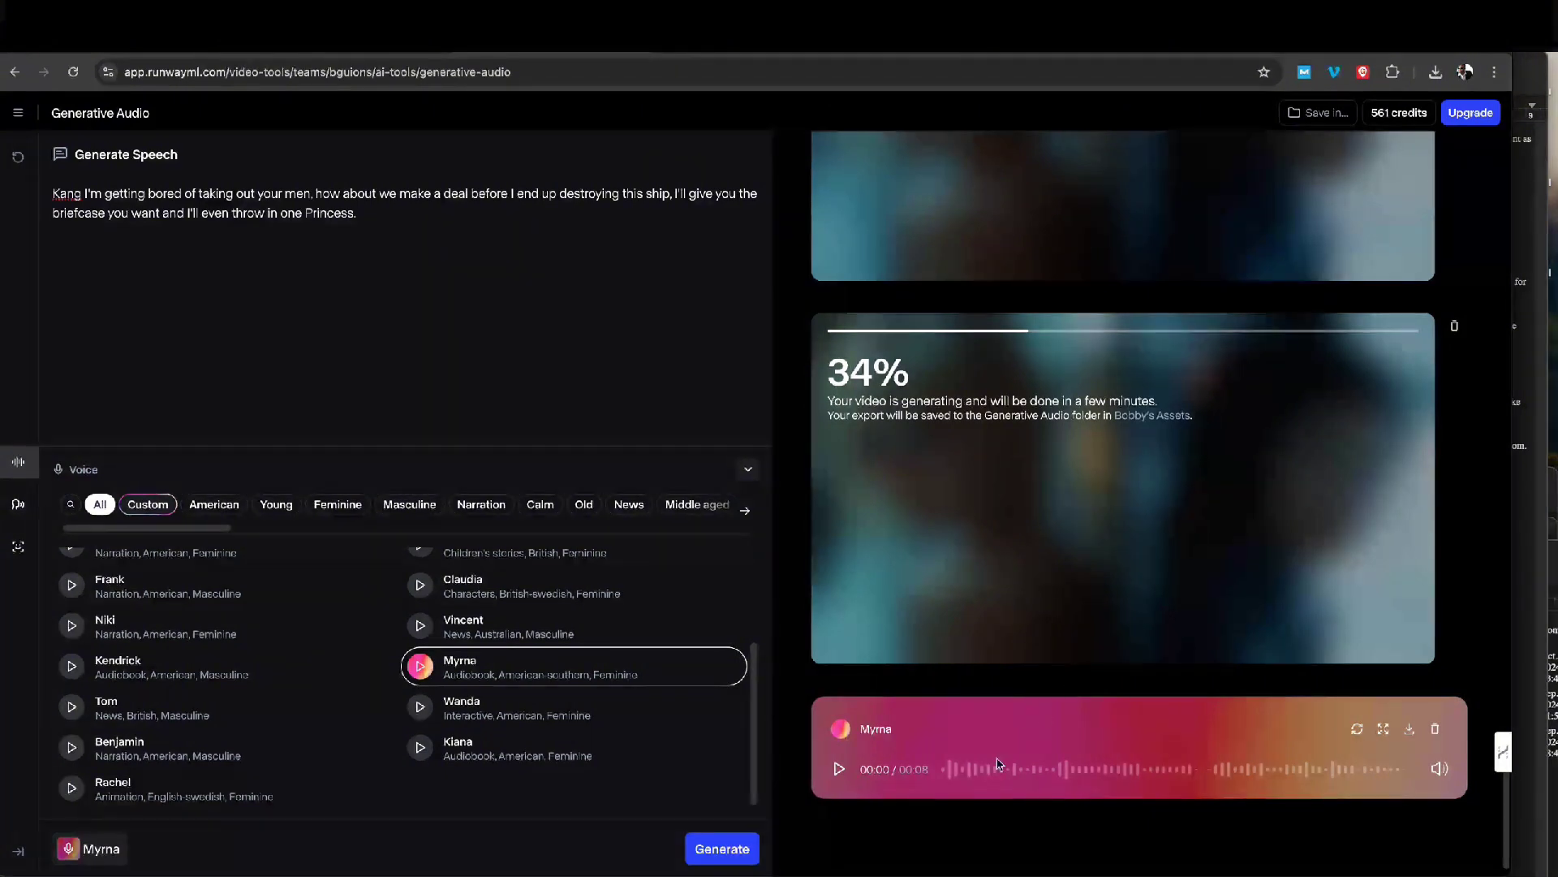
left_click(834, 775)
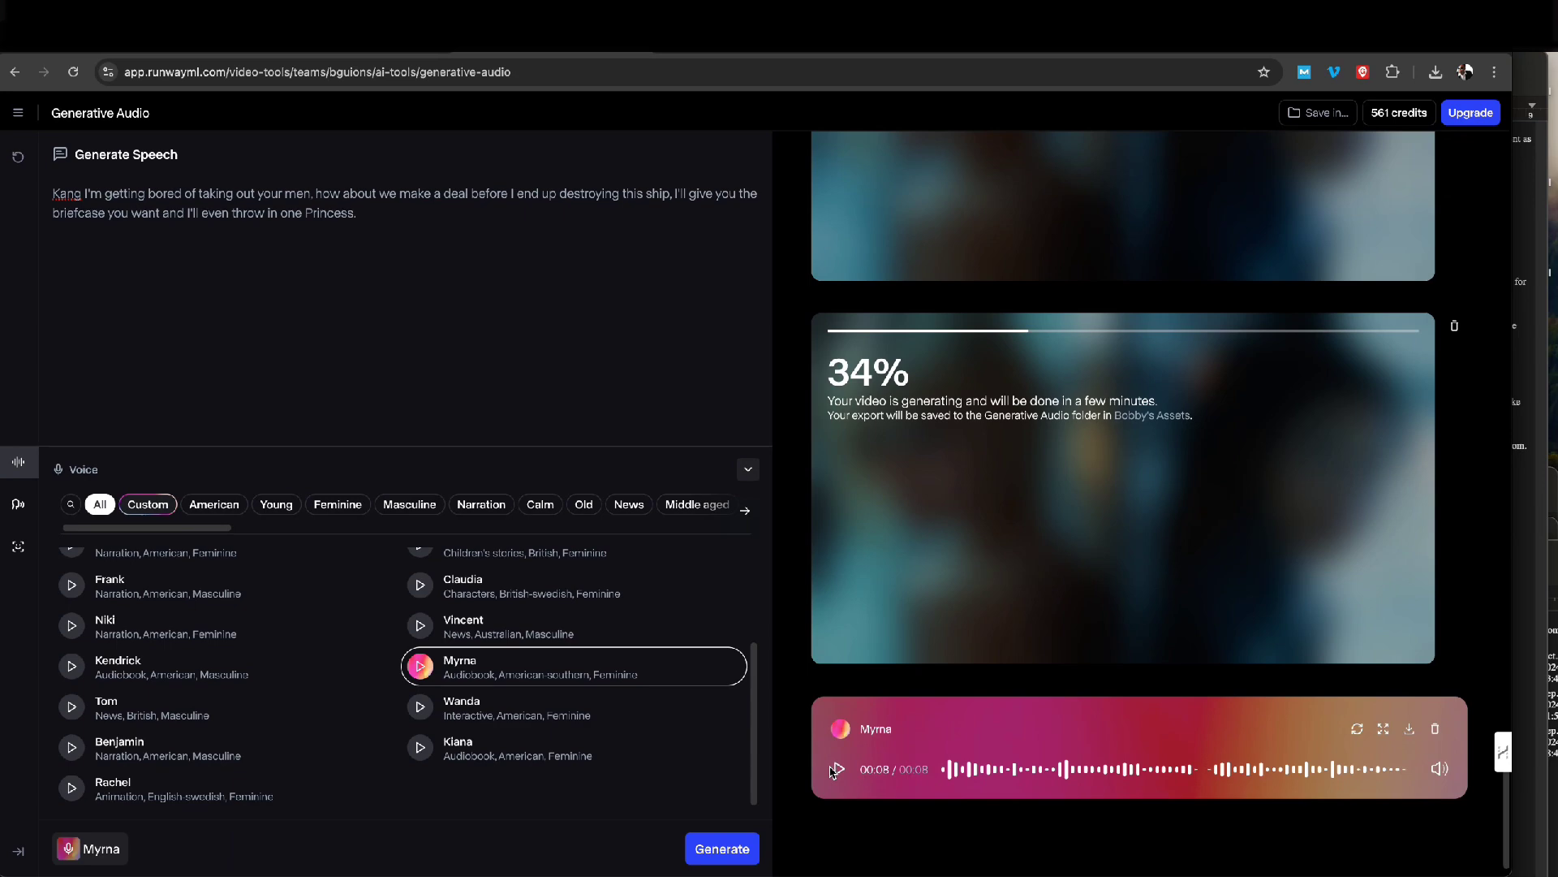
left_click(1412, 734)
left_click(376, 54)
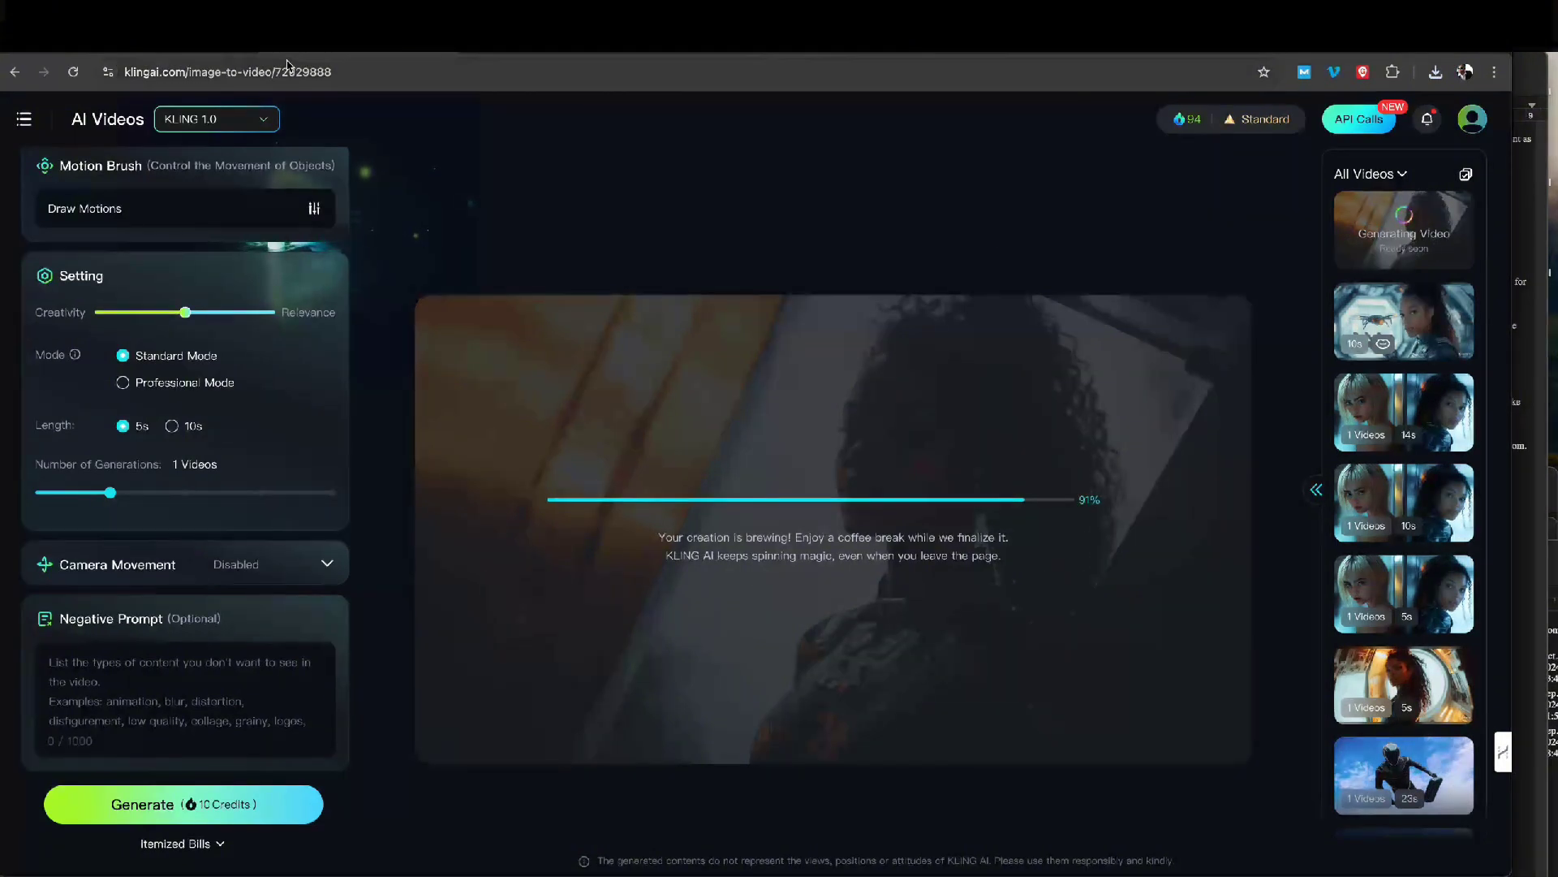
key("ctrl+Tab")
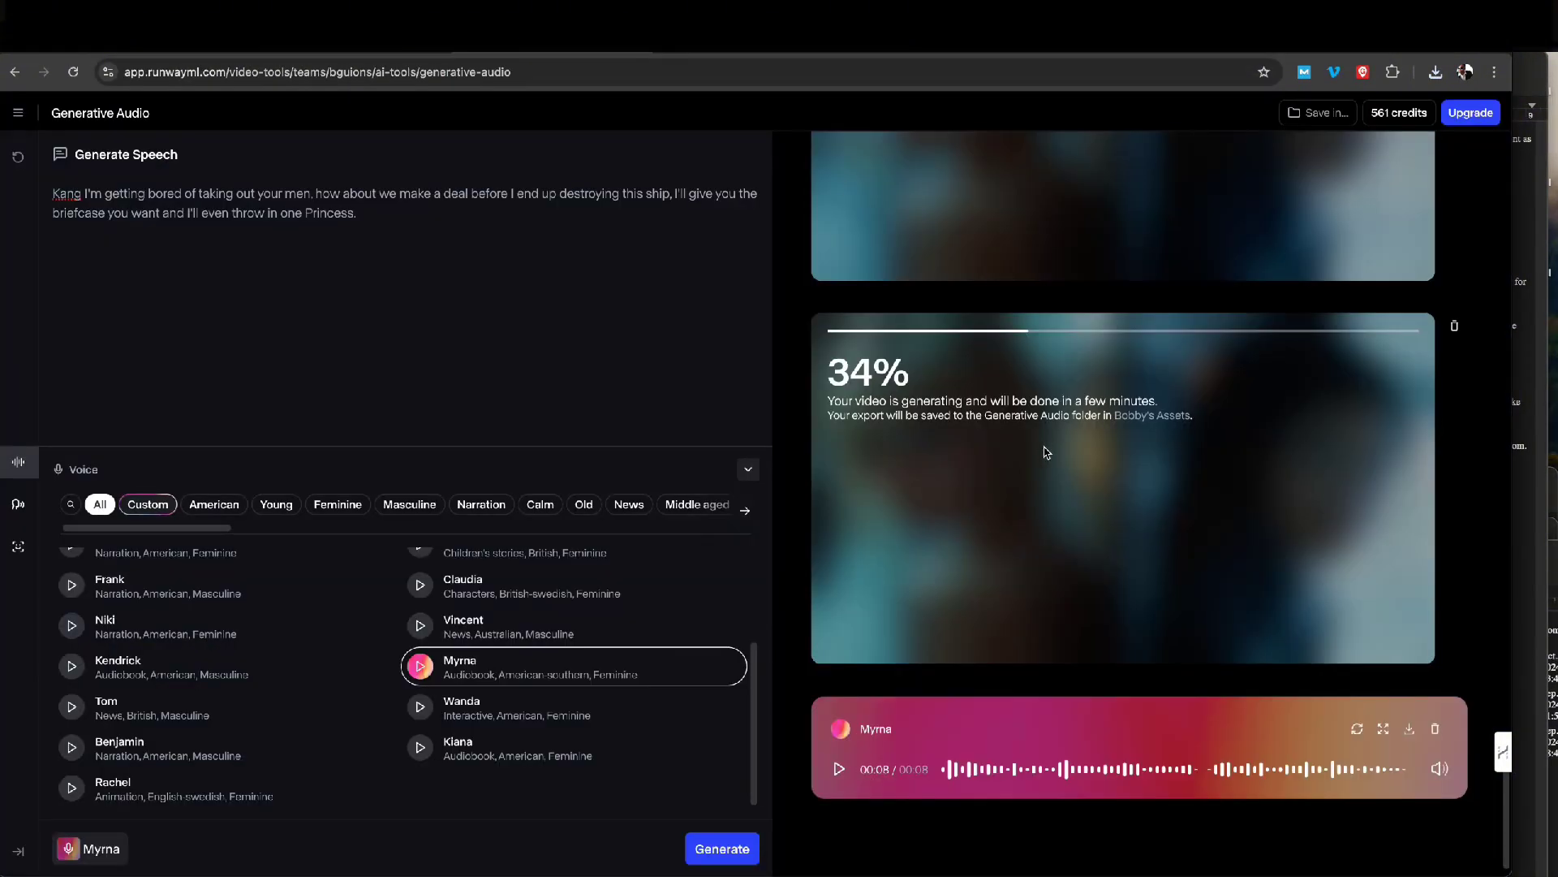
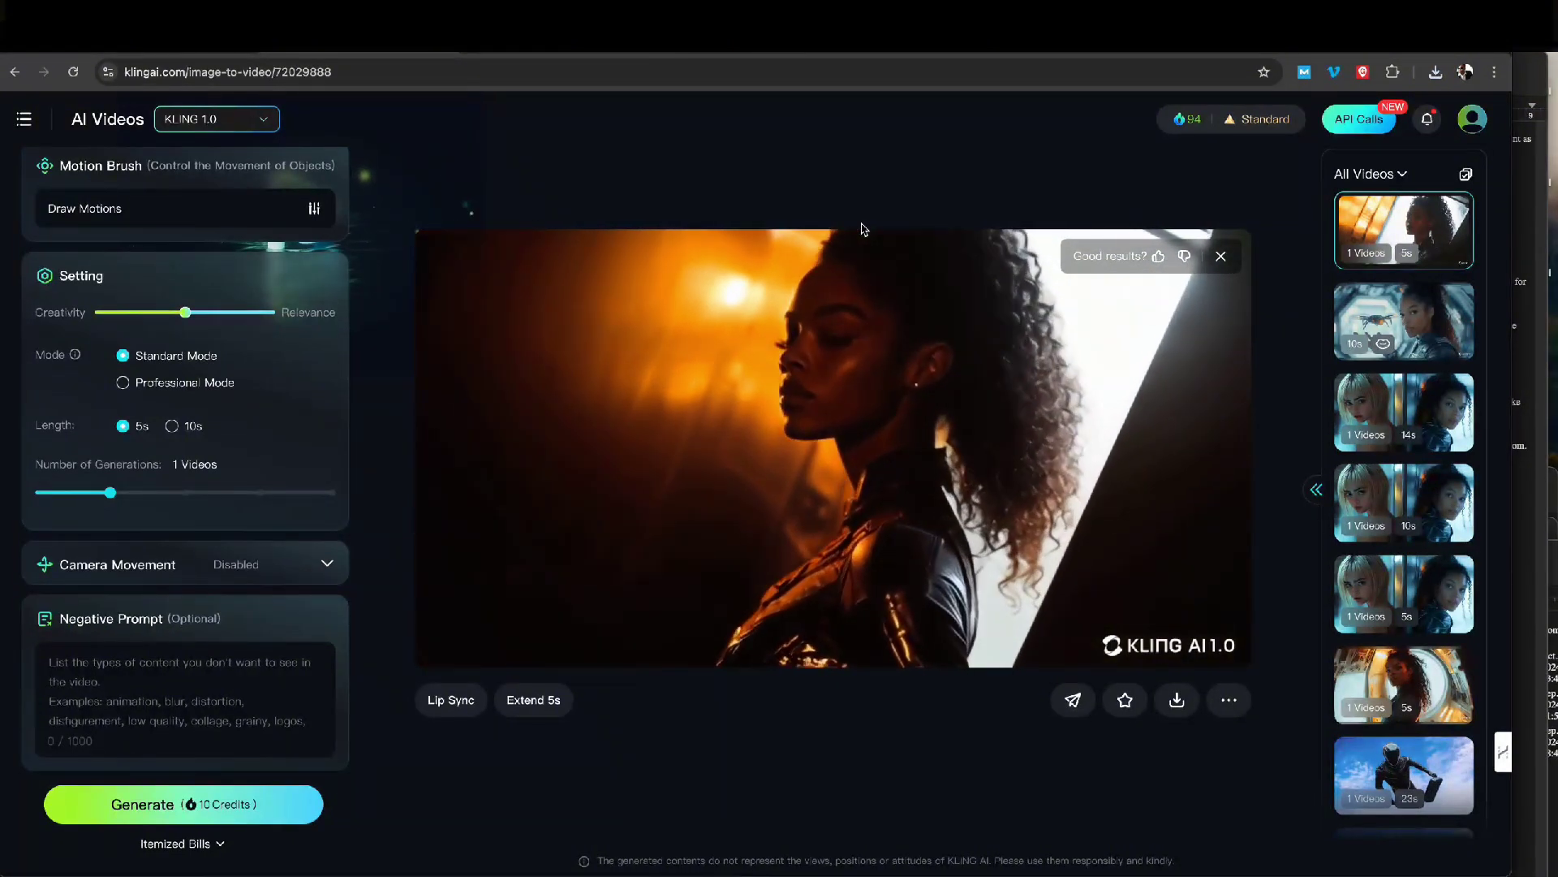
In Kling AI, open Lip Sync for the finished 5-second video and start uploading a local dubbing file
mouse_move(519, 704)
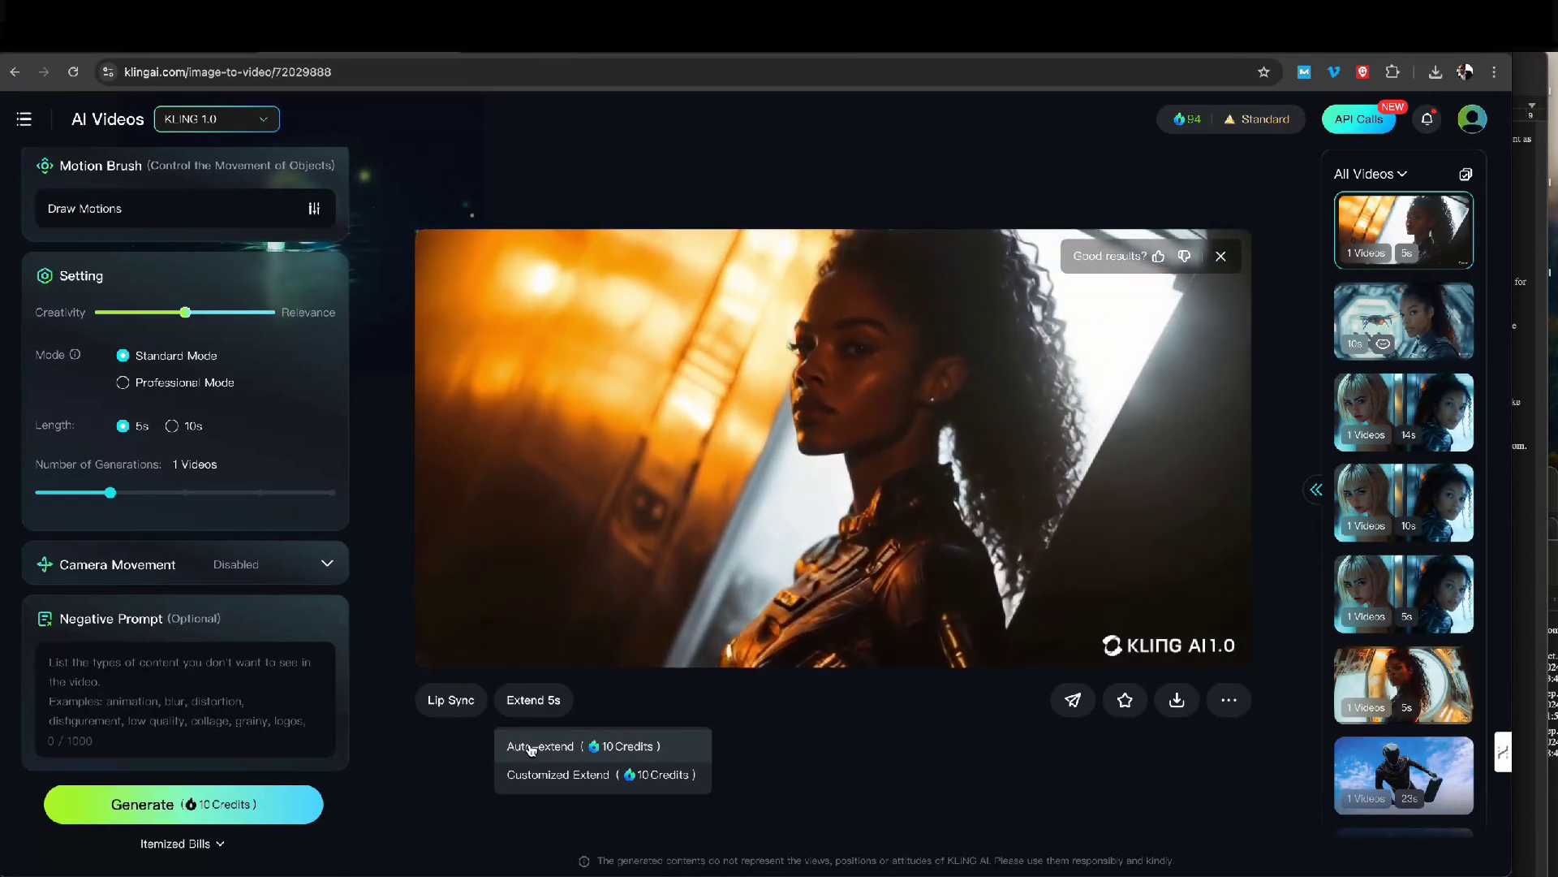
left_click(470, 705)
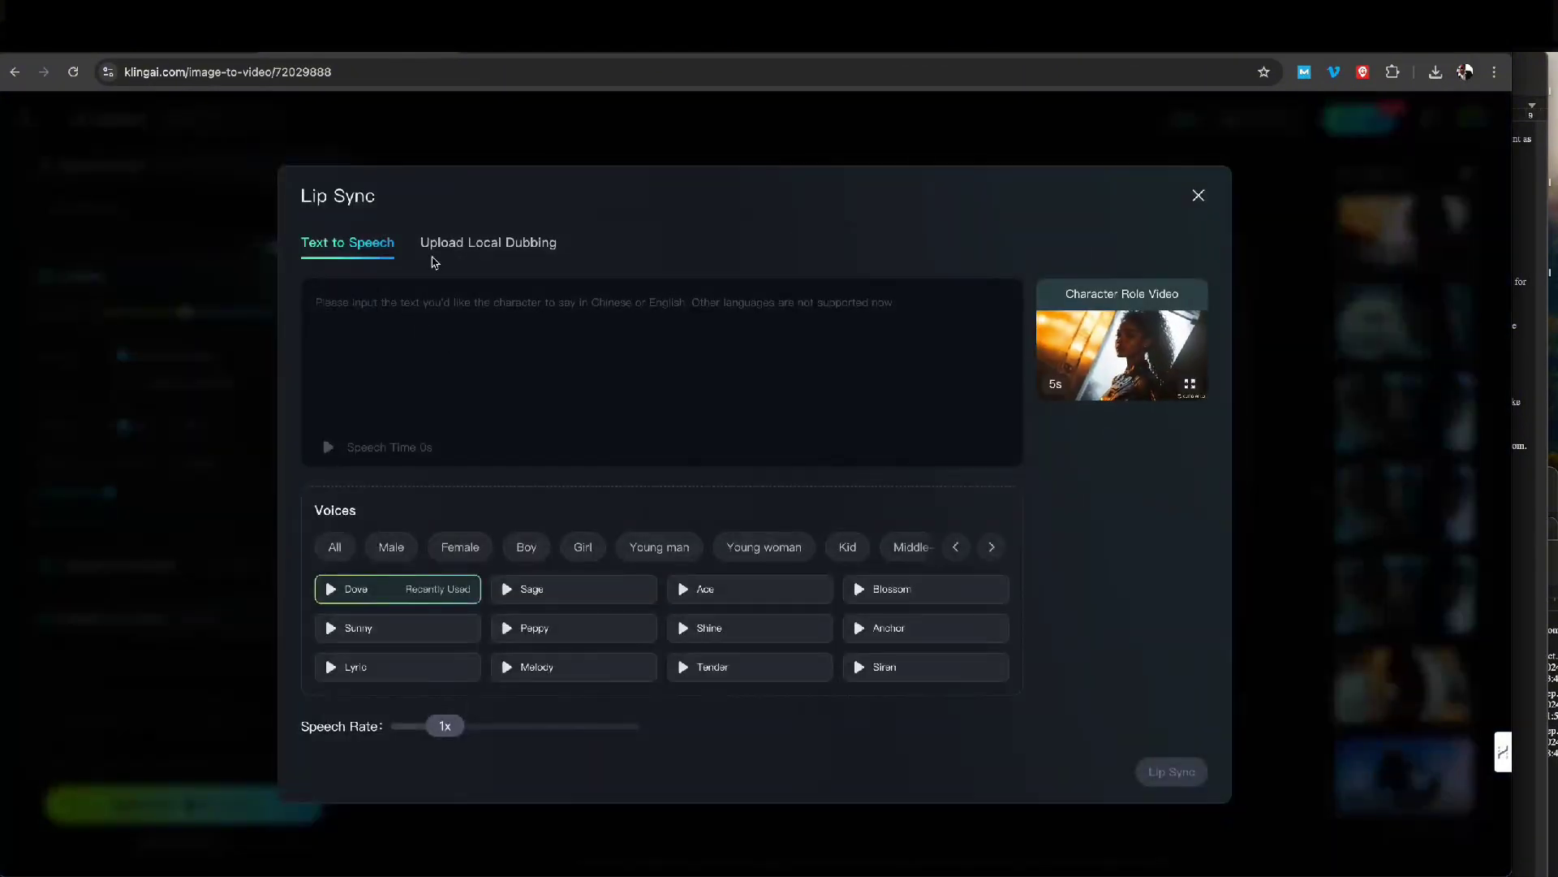
left_click(445, 251)
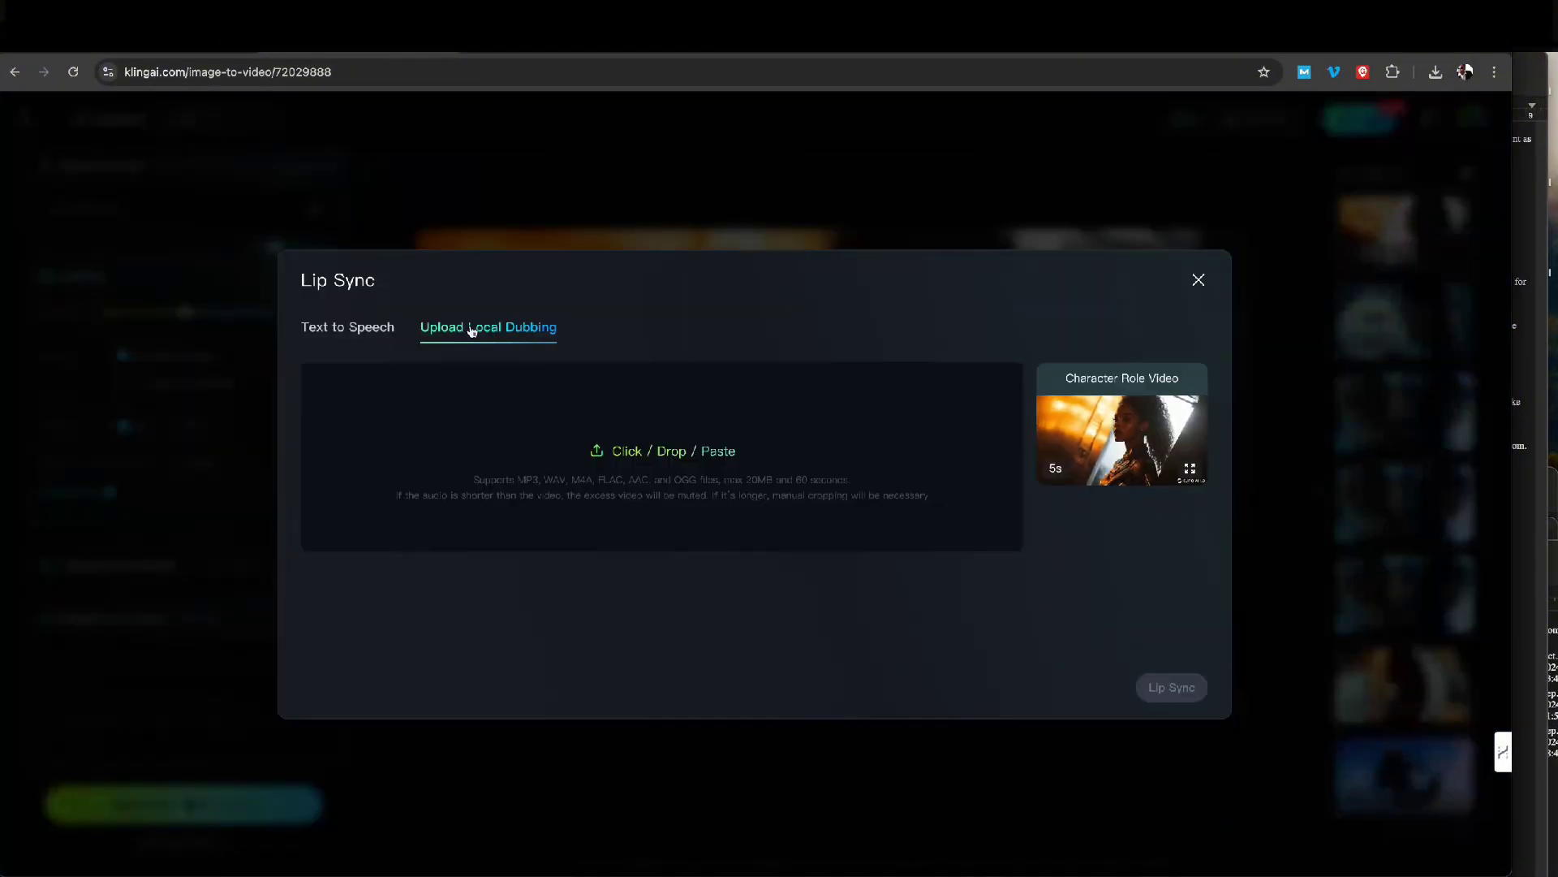
left_click(626, 455)
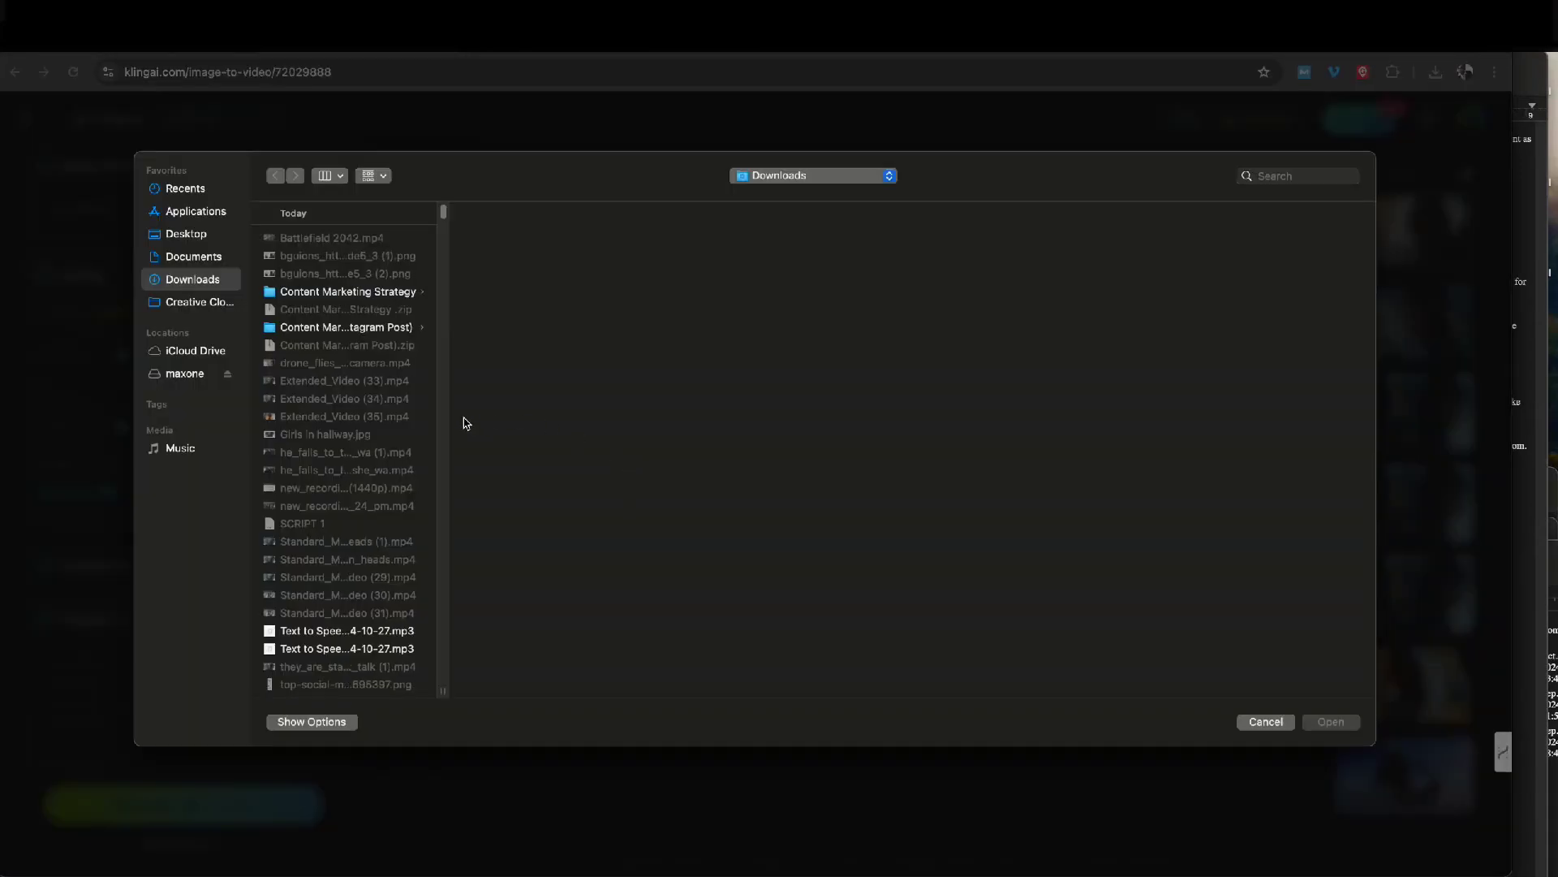
Preview the two Myrna speech files in Downloads and upload the one named "Text to Speech_Myrna_Kang I'm getting"
scroll(354, 505, "down", 2)
left_click(343, 602)
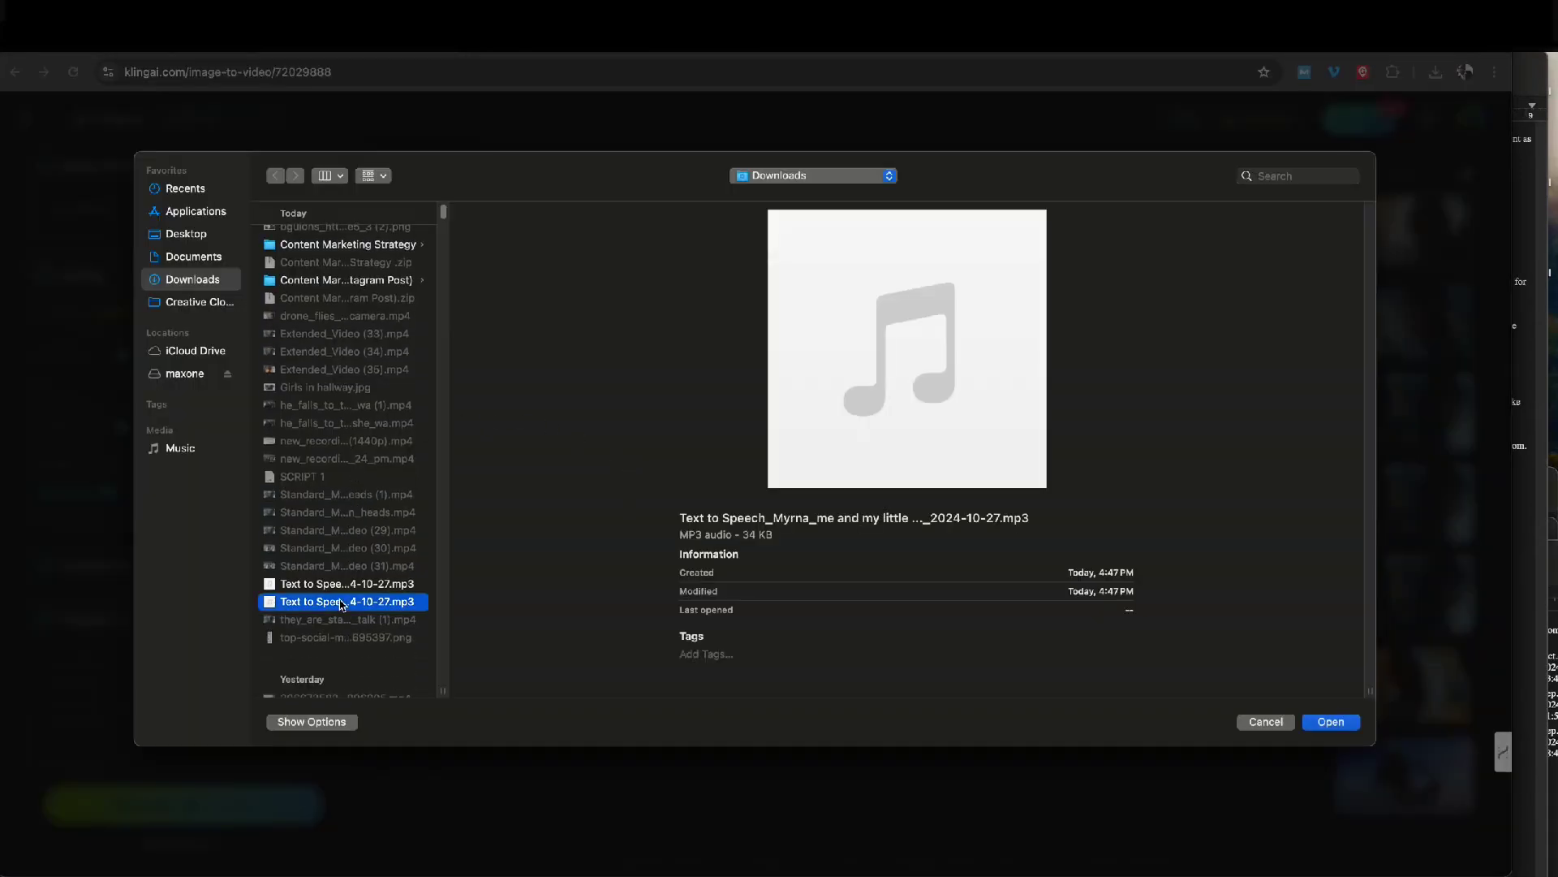
left_click(906, 350)
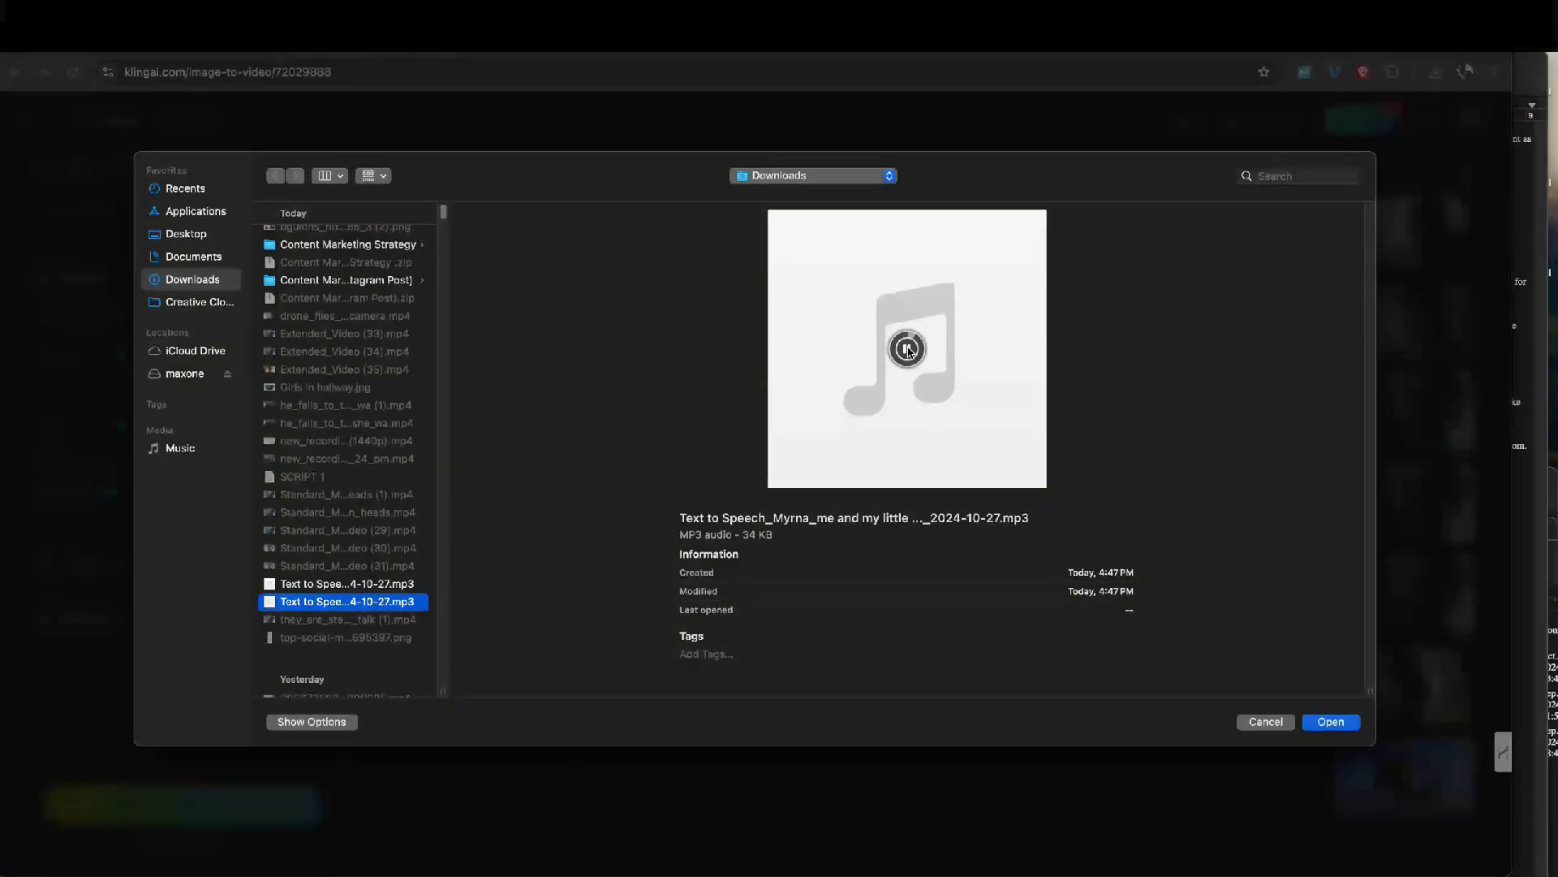
left_click(370, 581)
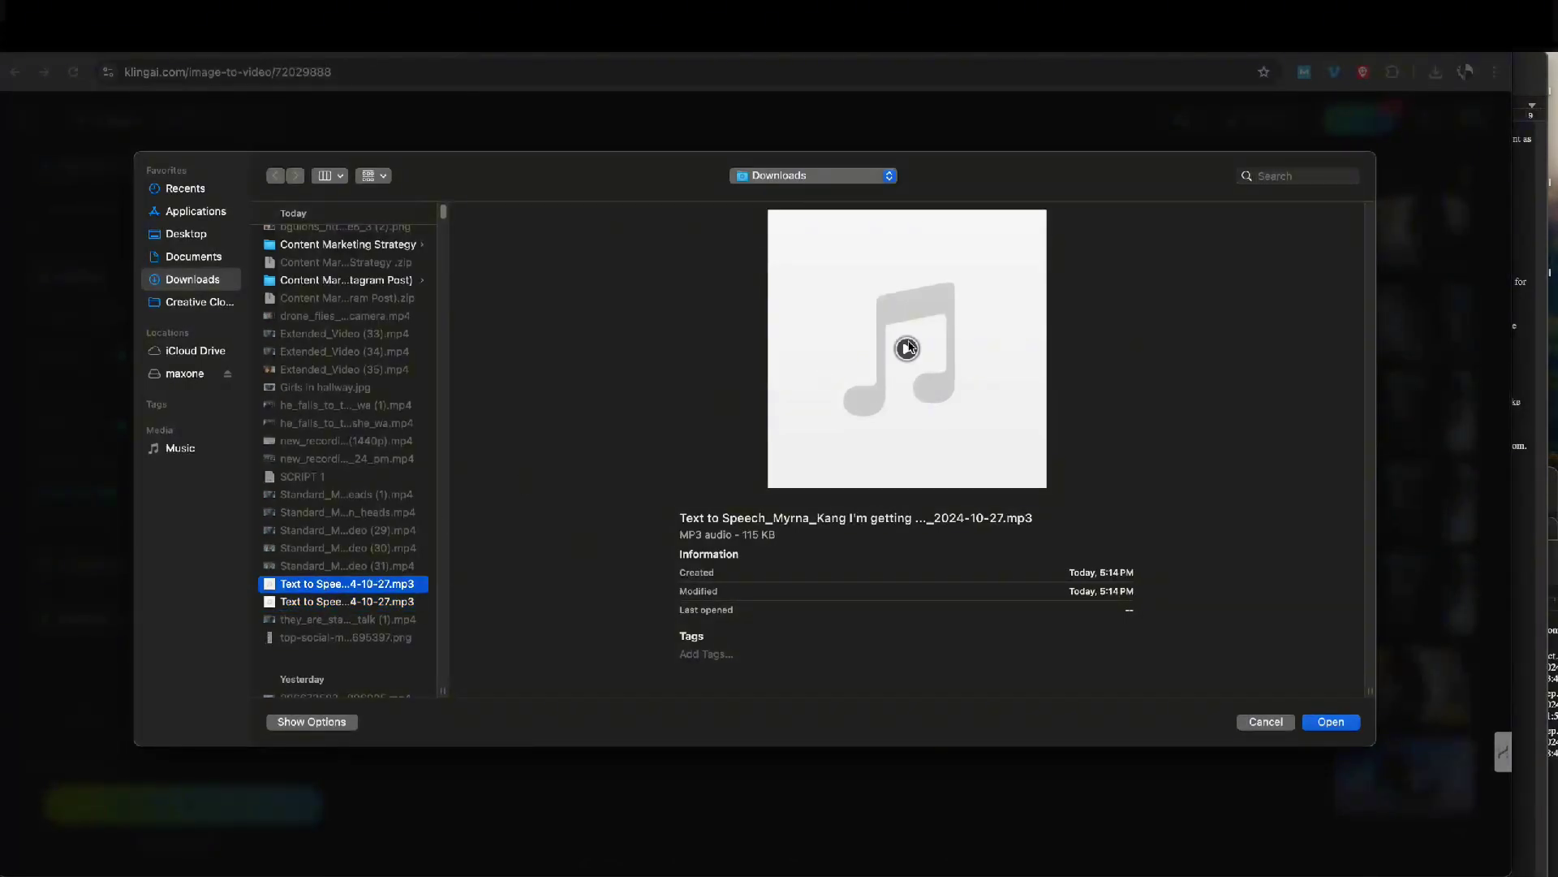
left_click(908, 348)
left_click(1323, 726)
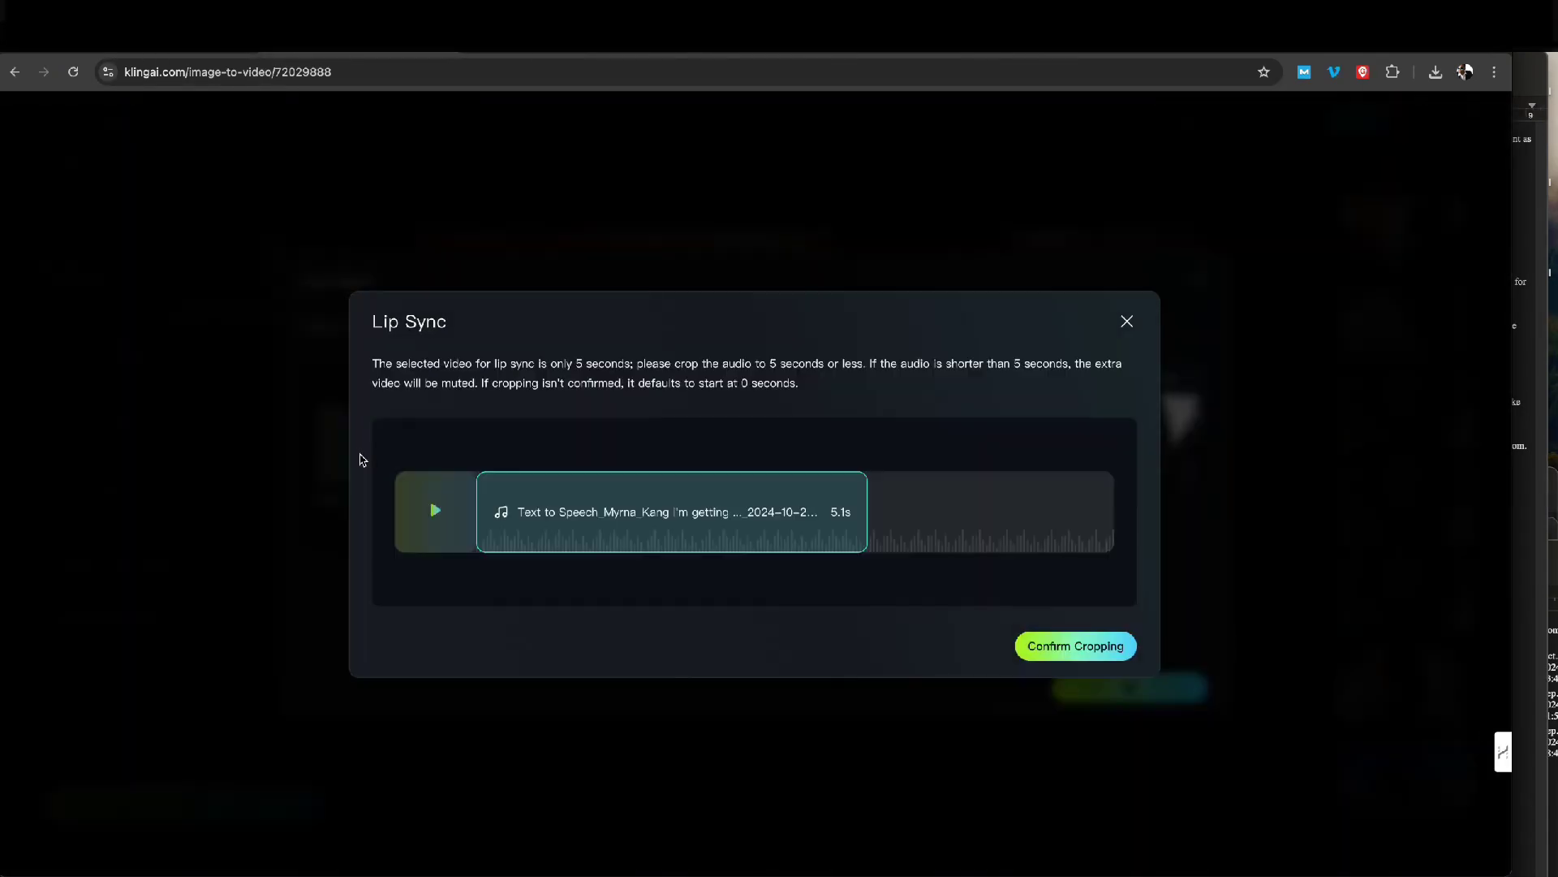
Play the dubbing audio, keep the crop on its first 5.1 seconds, and start the lip sync
left_click(432, 513)
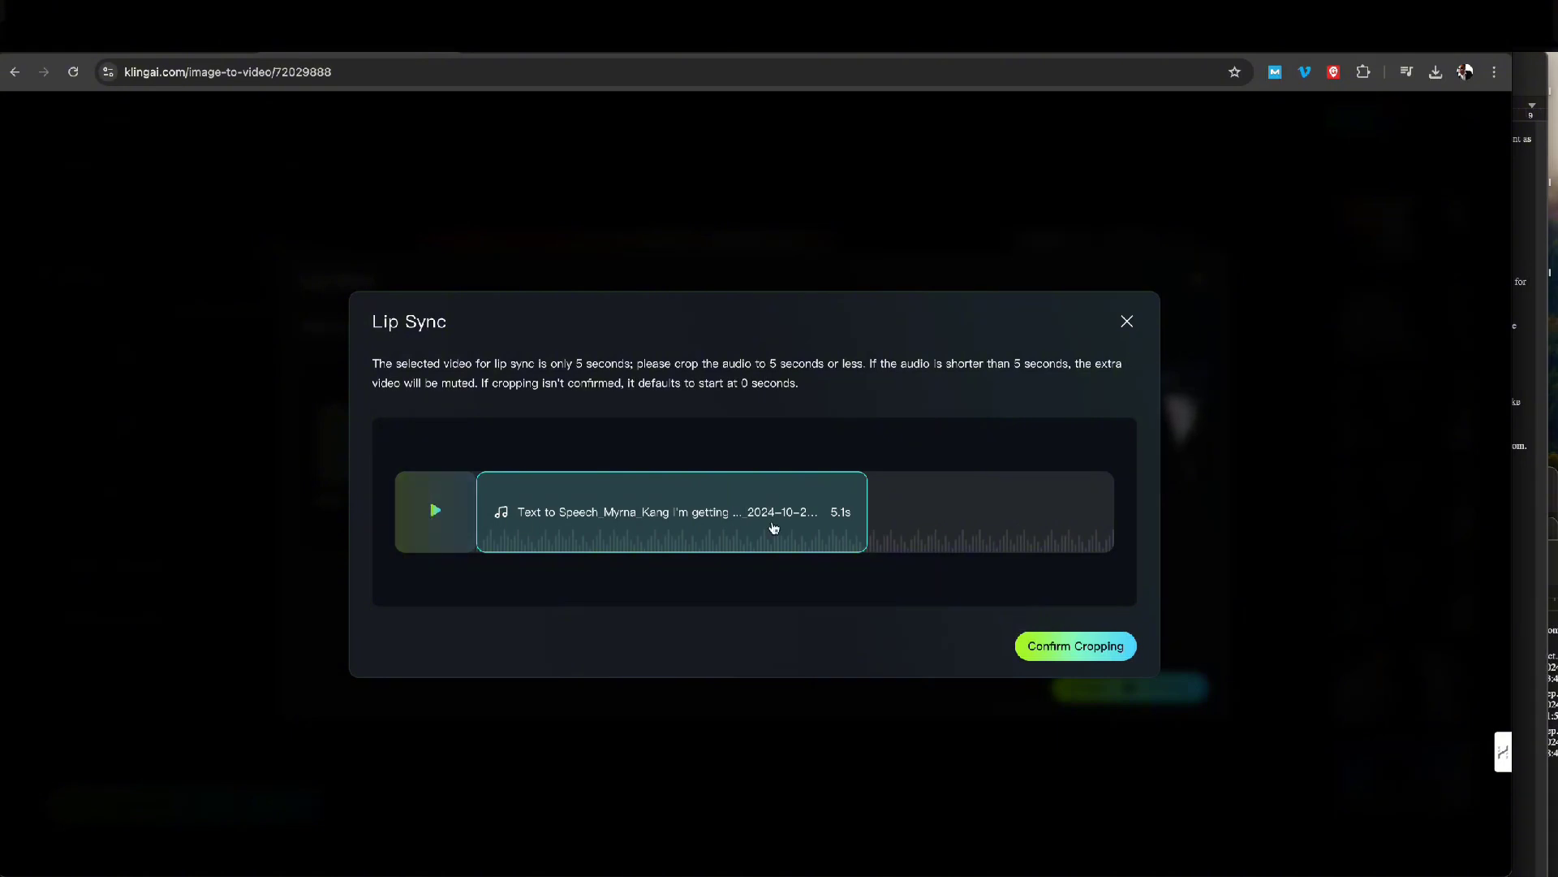
mouse_move(716, 522)
left_mouse_down()
mouse_move(1064, 522)
mouse_move(691, 523)
left_mouse_up()
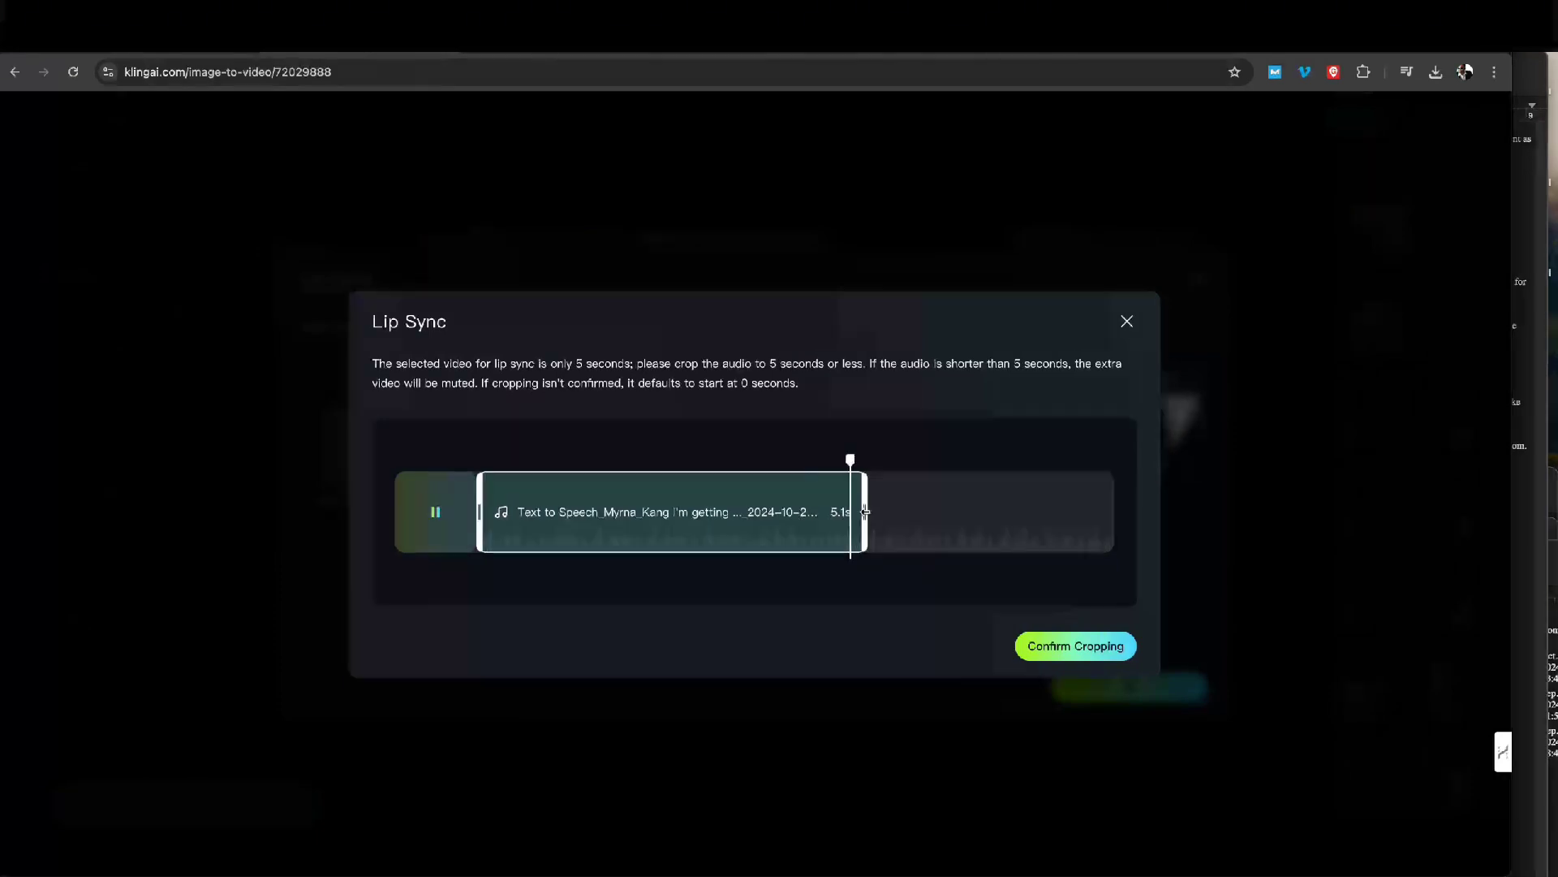
left_click(436, 516)
left_click(1082, 647)
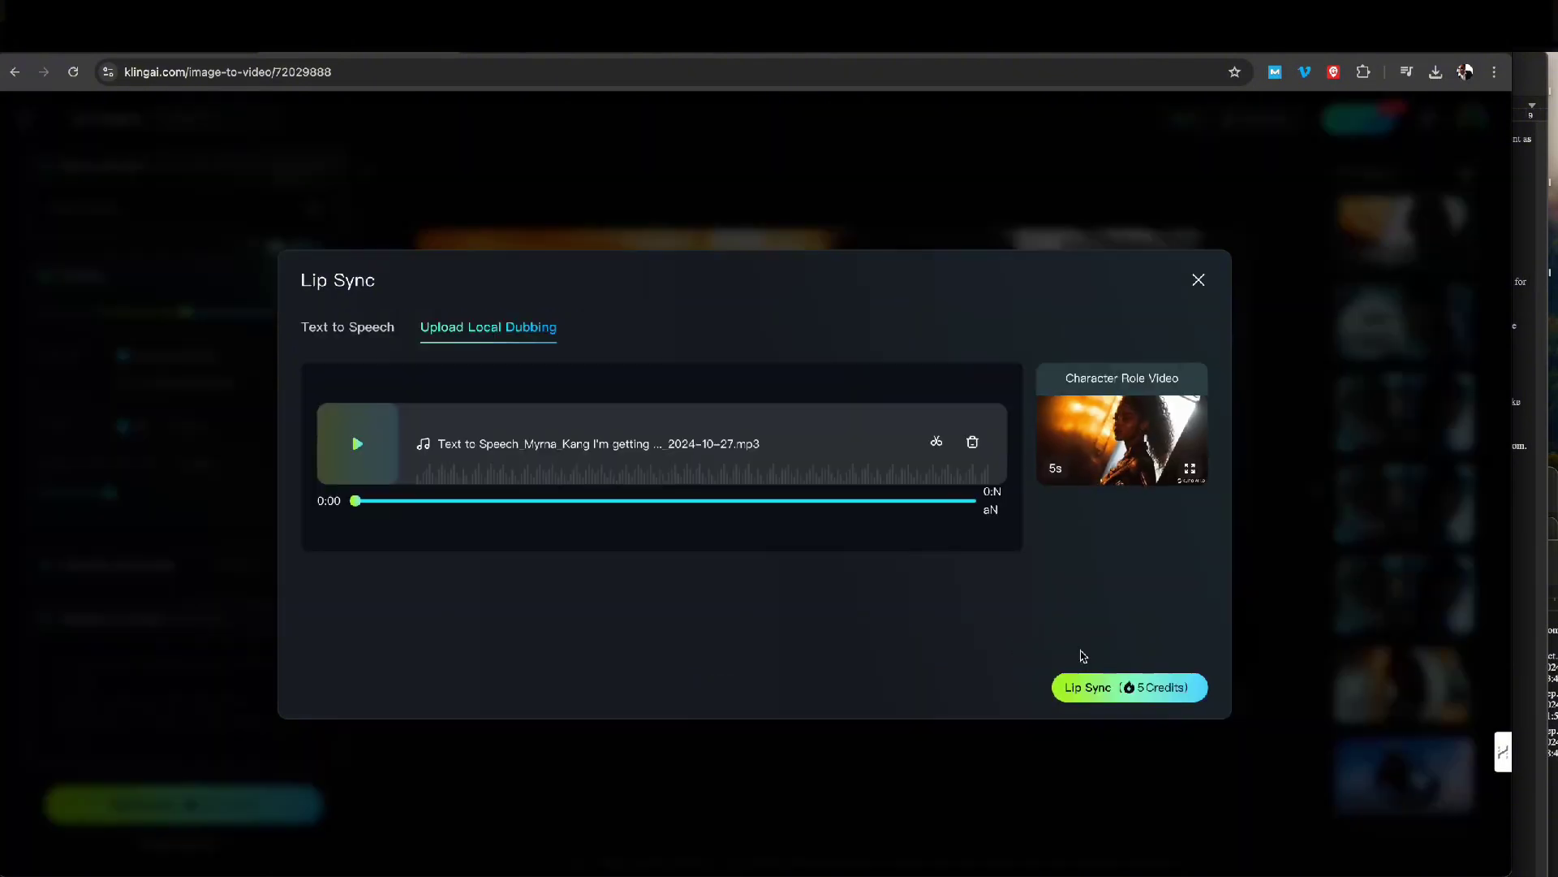
left_click(1119, 688)
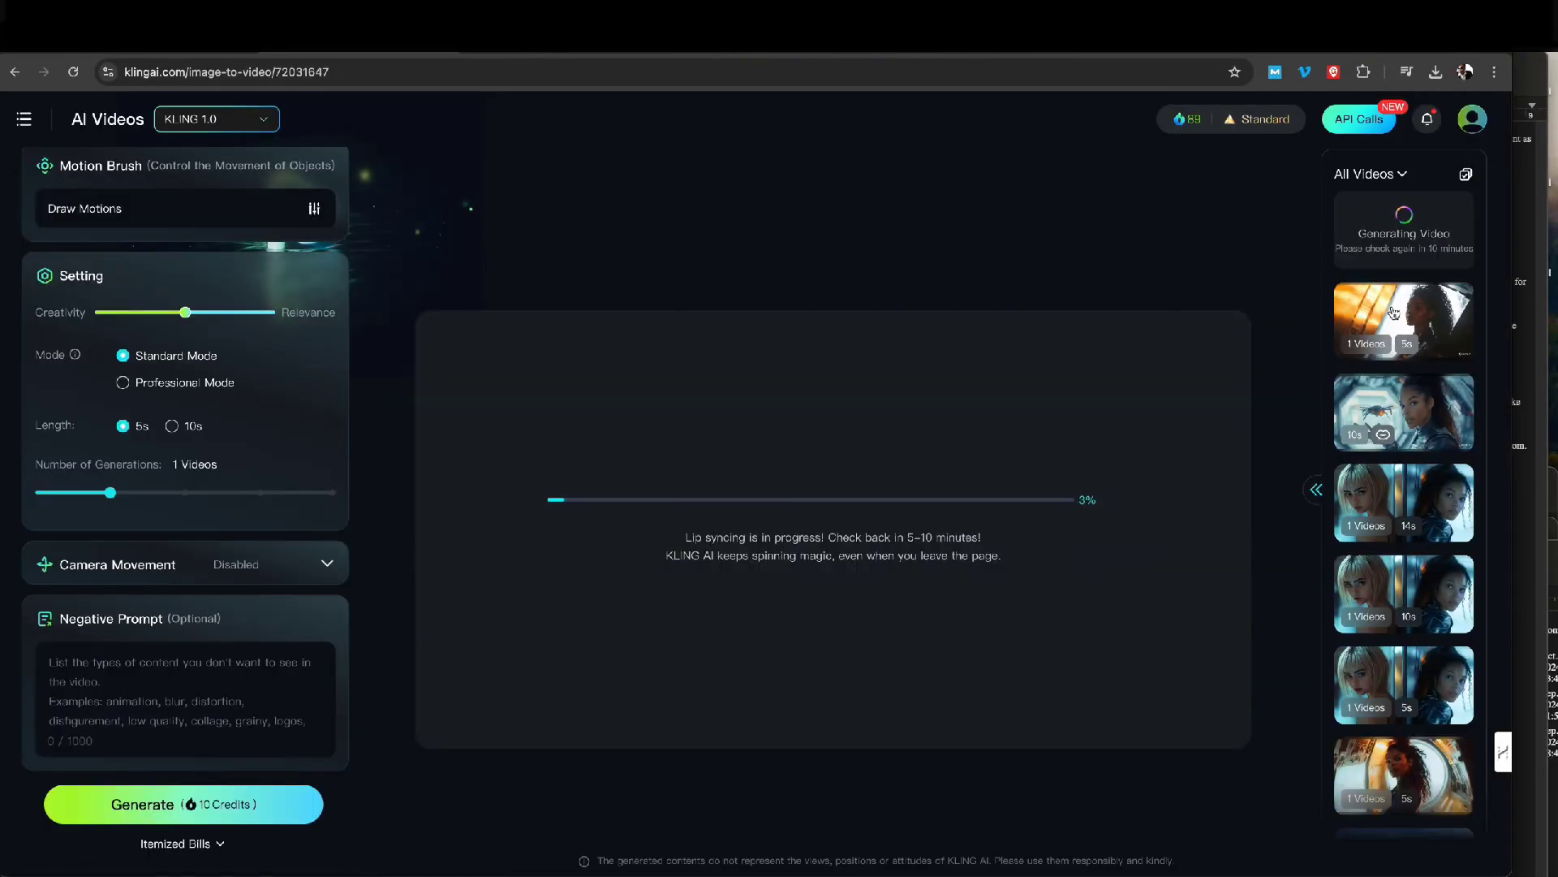
Reopen Lip Sync for the original 5-second video and upload the "Text to Speech_Myrna_Kang I'm getting" file as local dubbing
left_click(1393, 313)
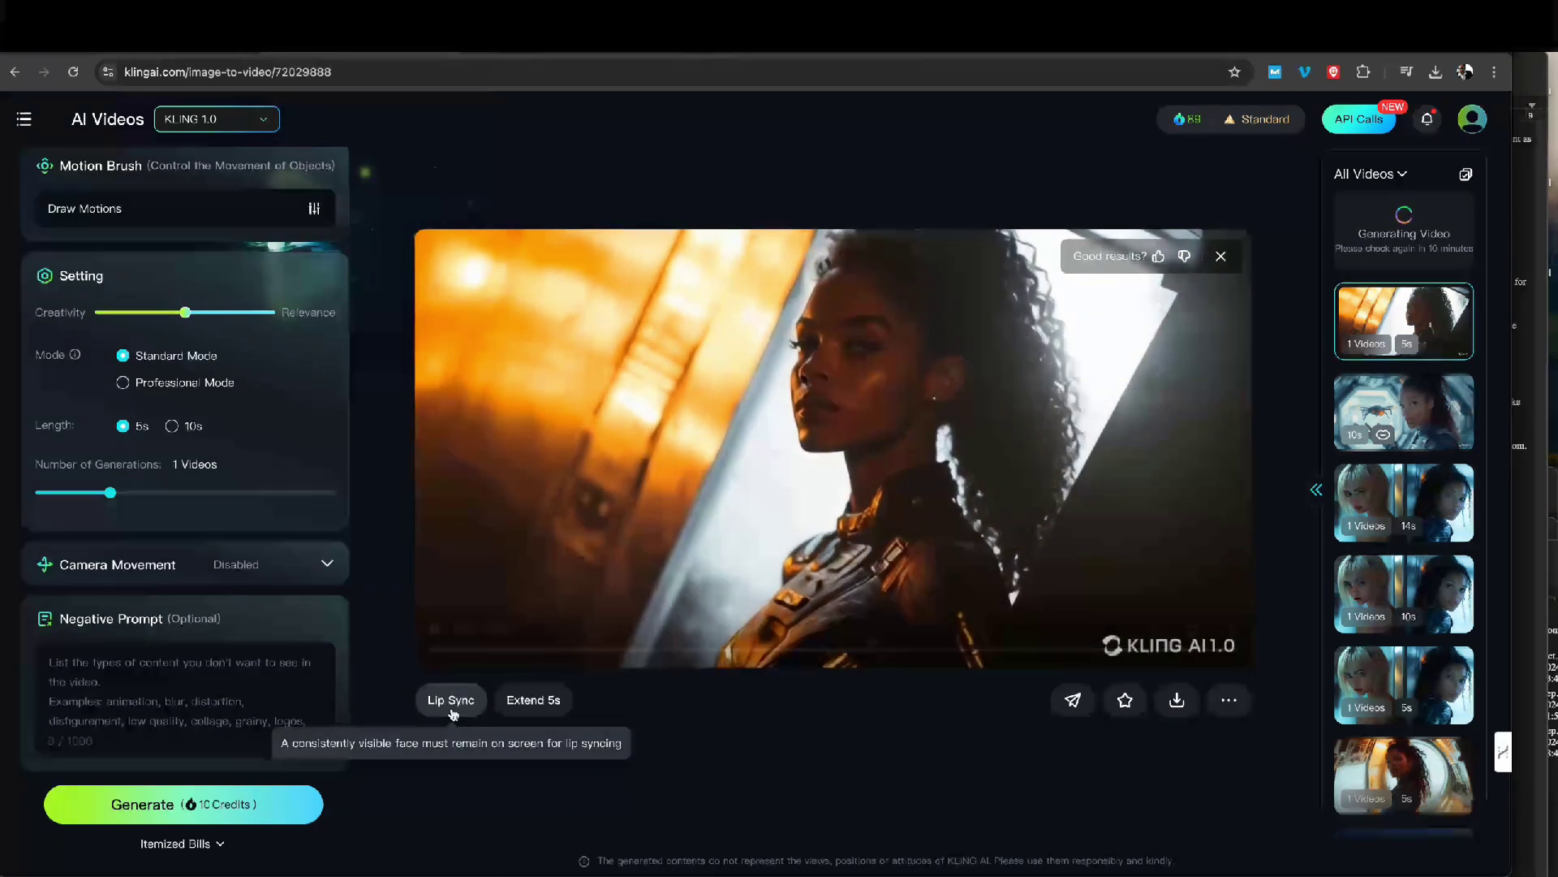
left_click(452, 702)
left_click(508, 244)
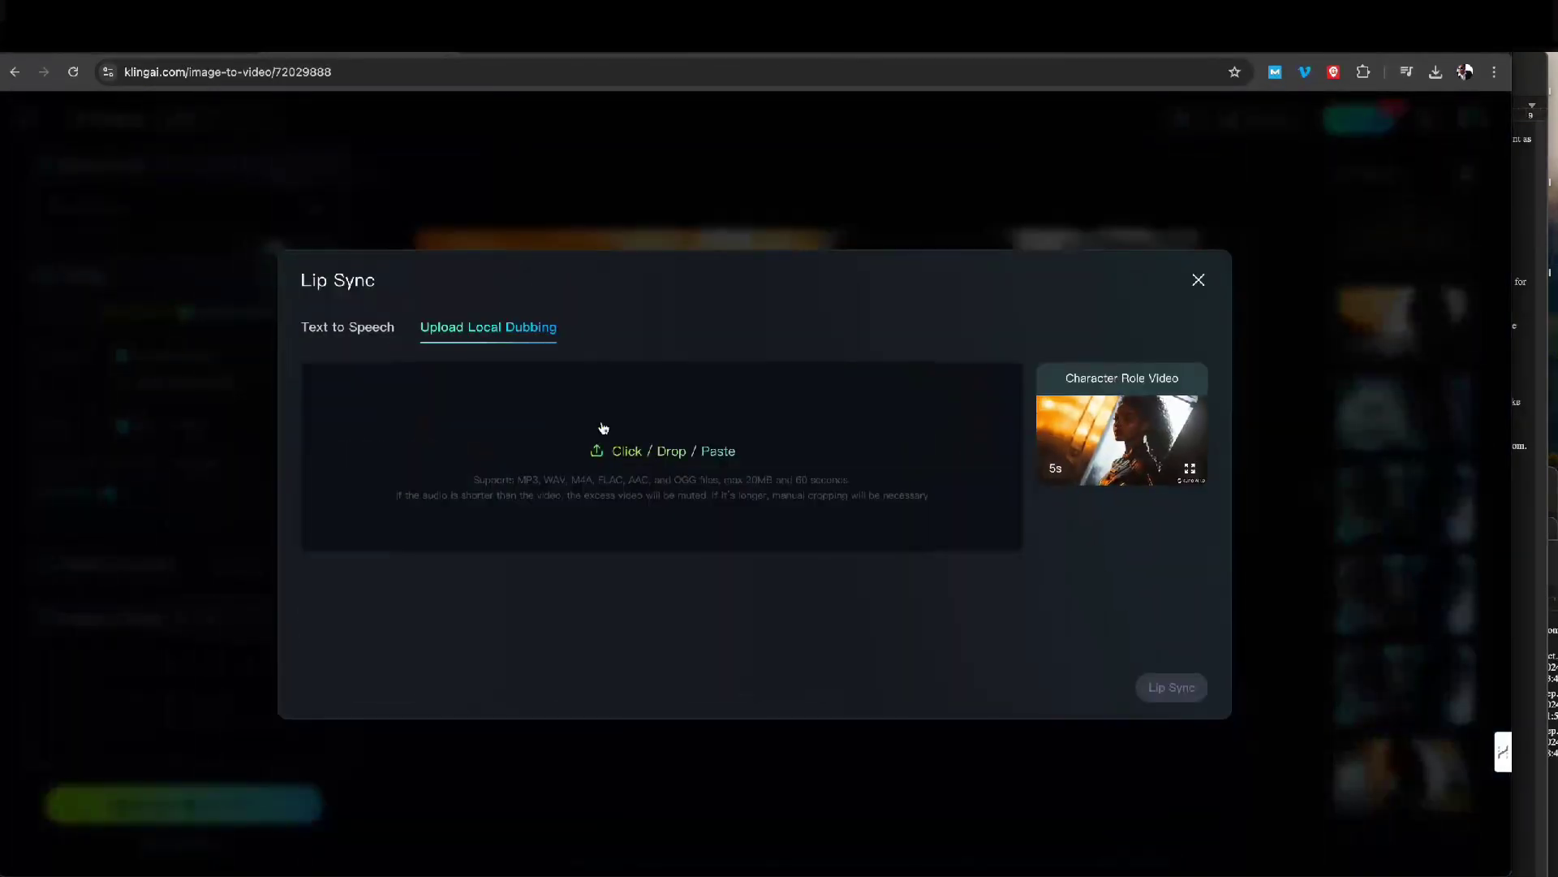
left_click(634, 452)
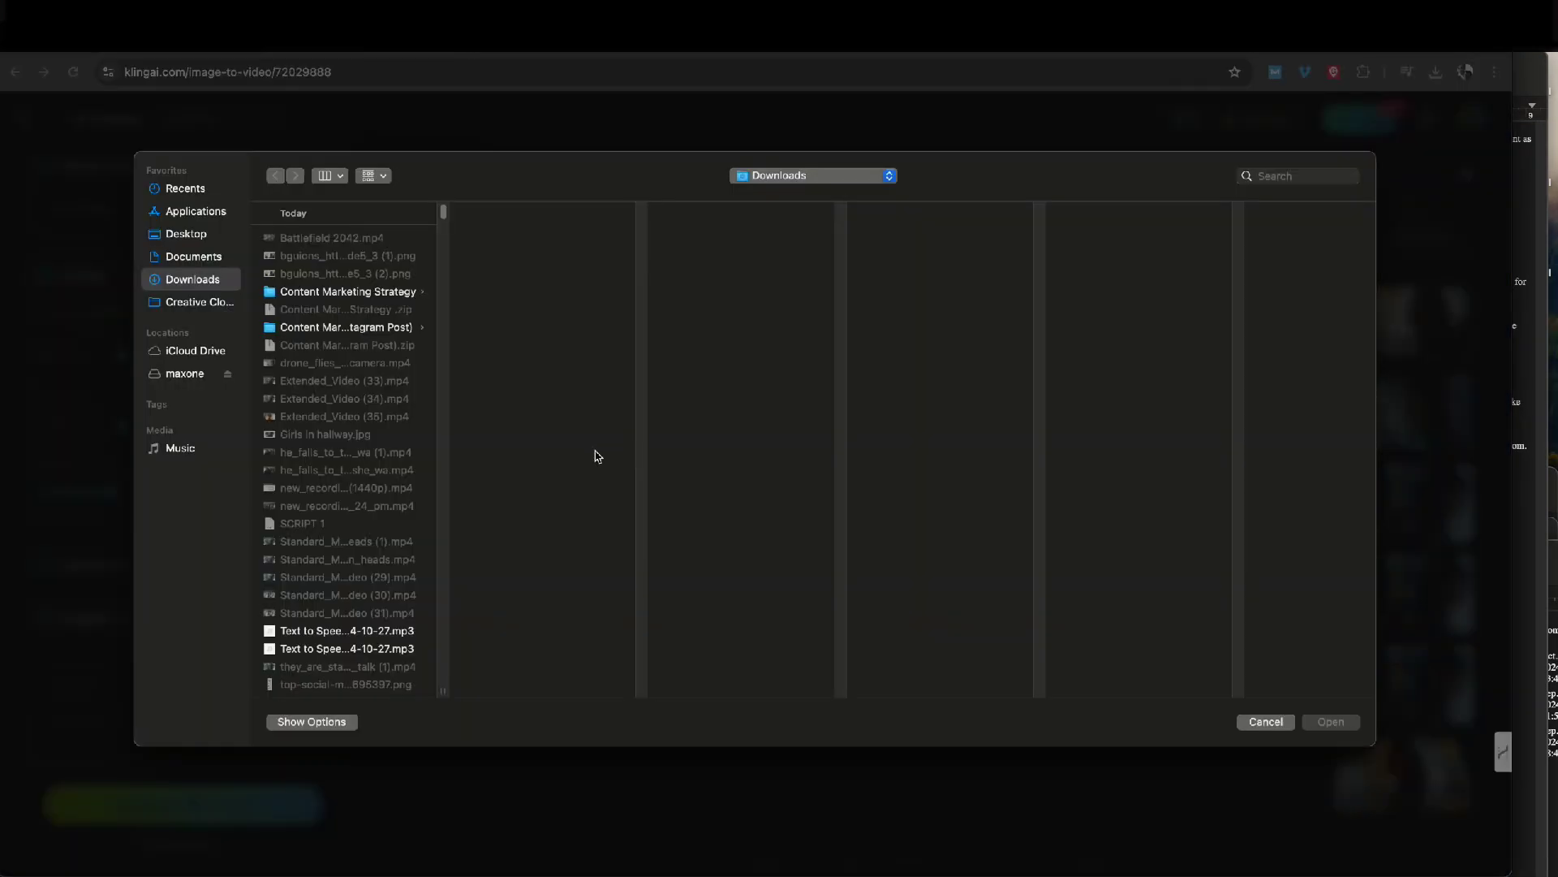
left_click(323, 634)
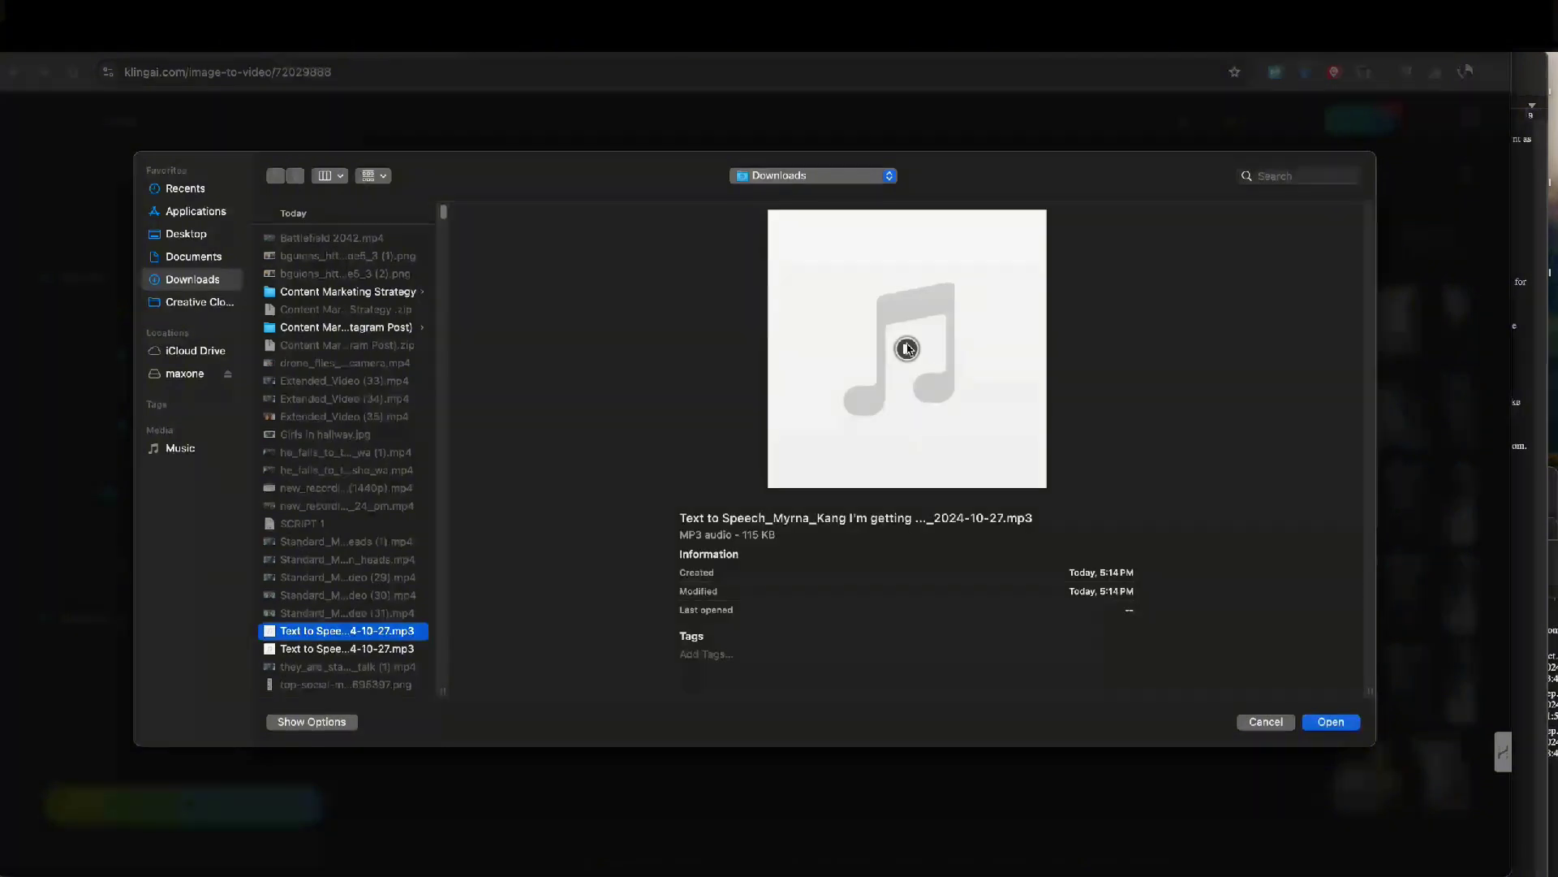
left_click(1339, 727)
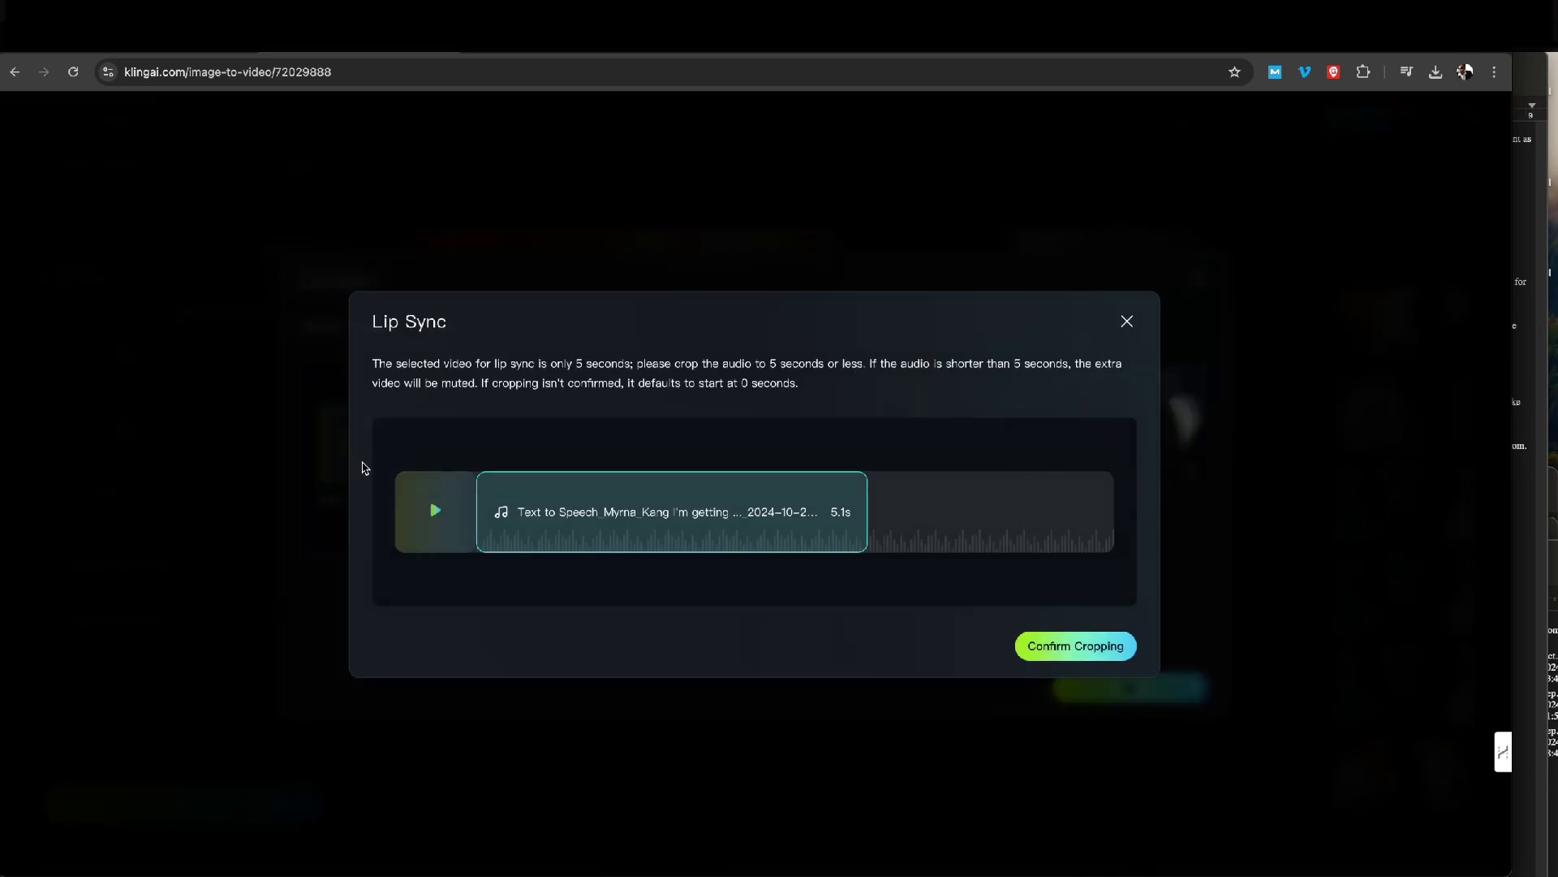
Crop the dubbing audio to its last 3.8 seconds and start a second lip sync
left_click_drag(714, 543, 1082, 547)
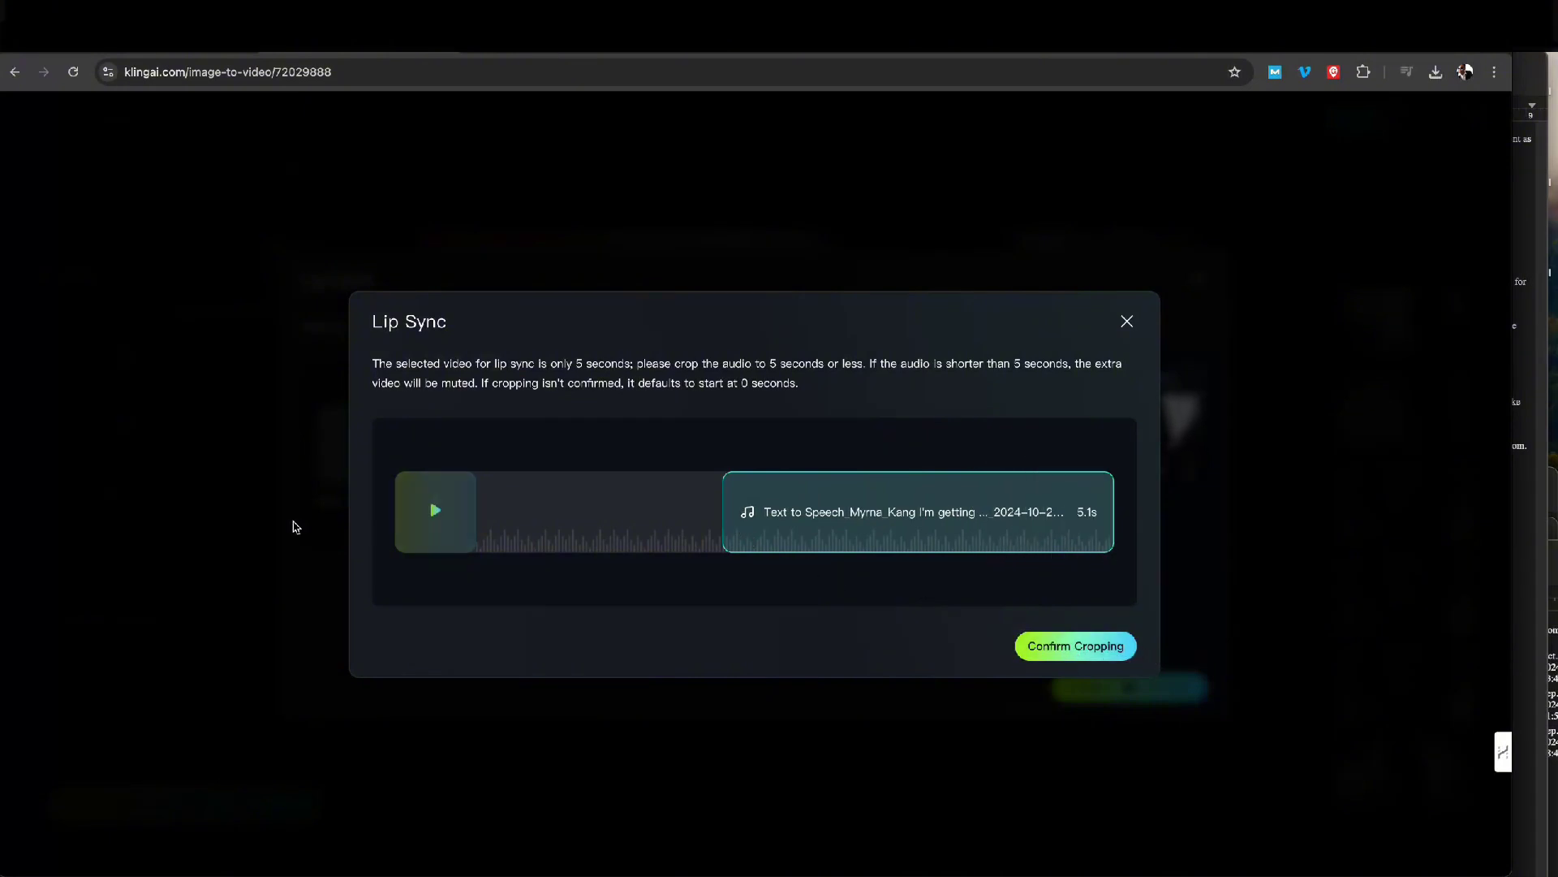
left_click(434, 519)
left_click_drag(729, 511, 822, 511)
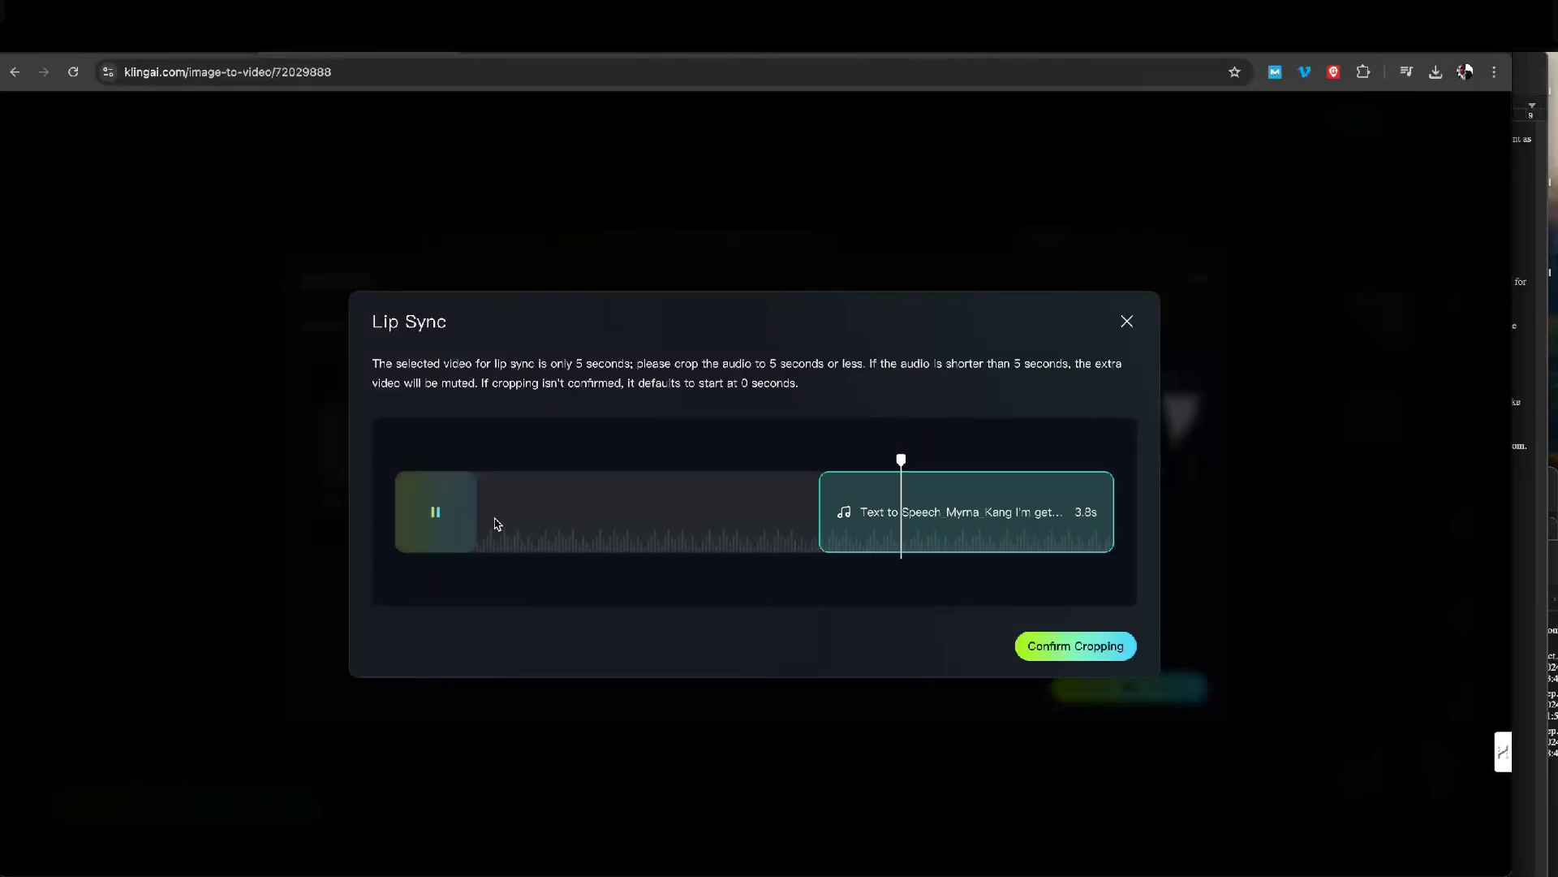
left_click(1064, 646)
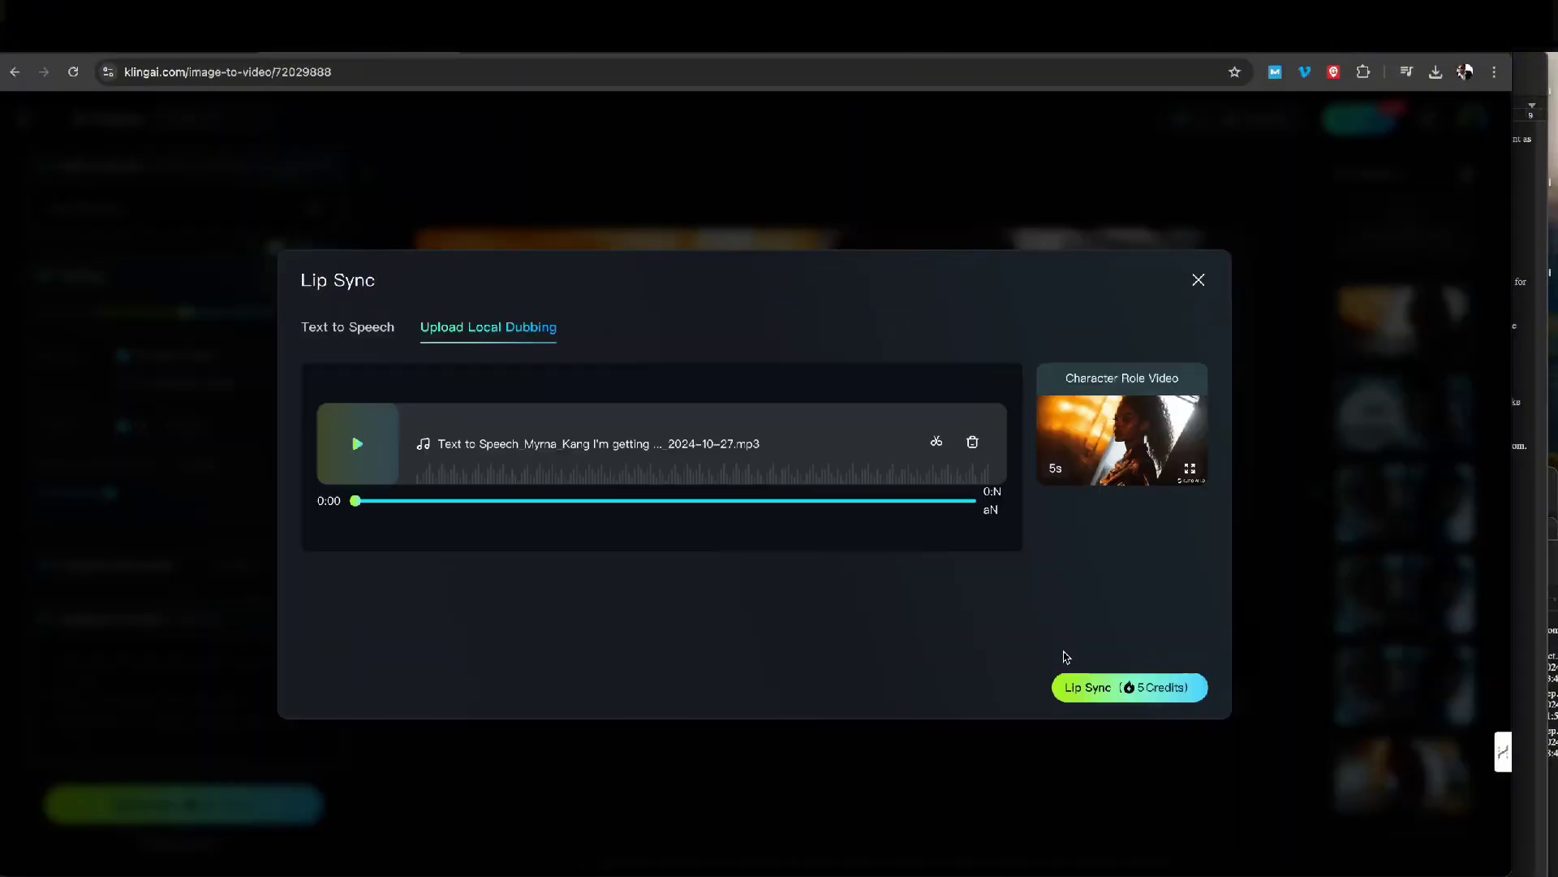
left_click(1114, 689)
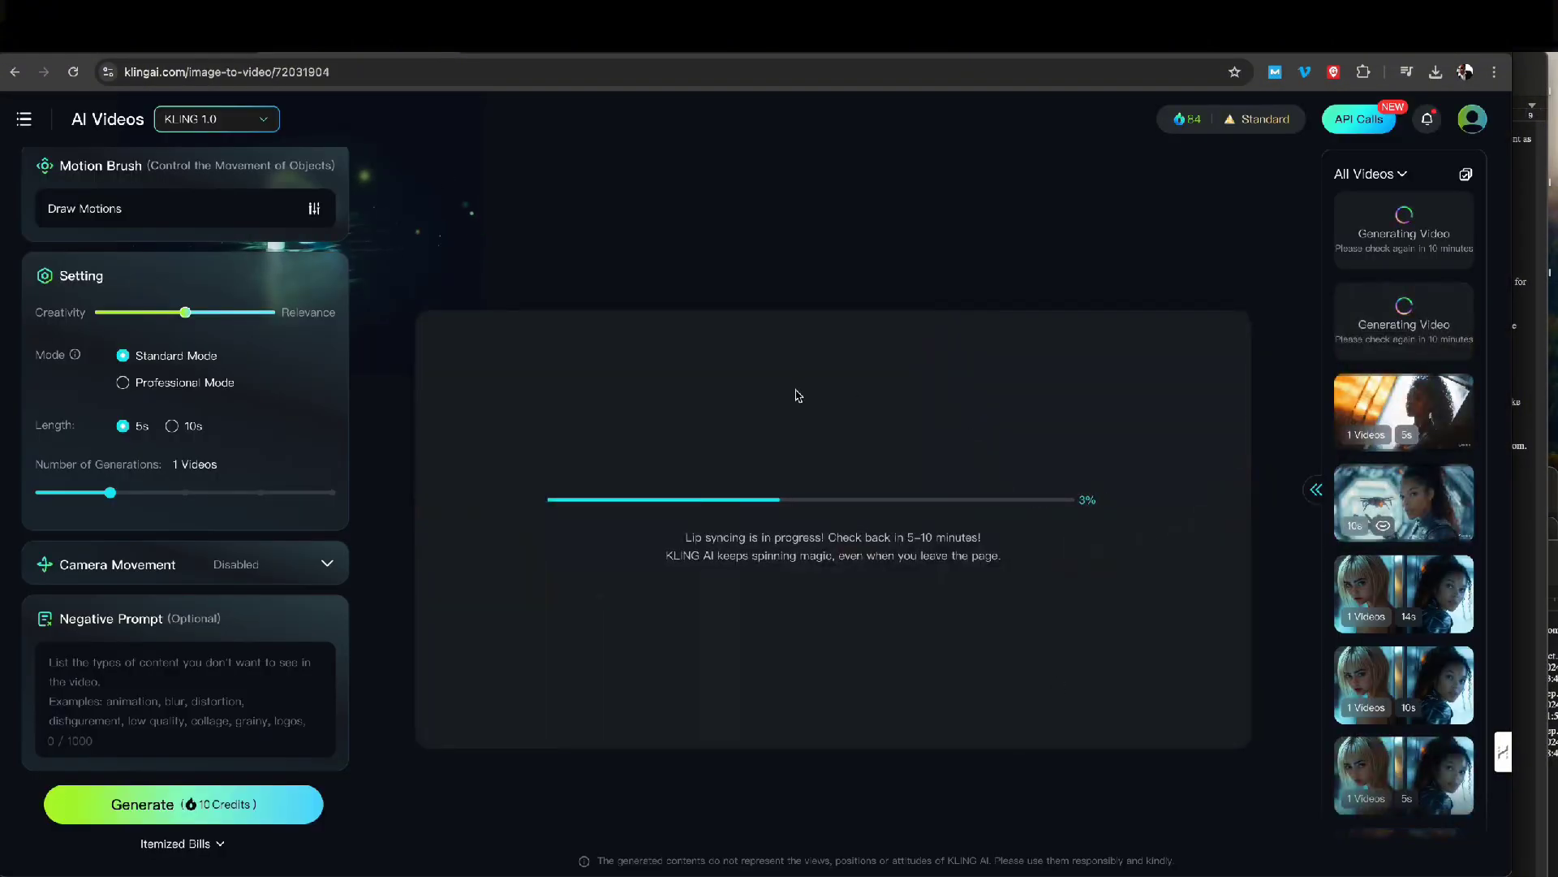
Generate a new video from the same image with the prompt "camera still", and check the generation progress in Runway
left_click(1410, 407)
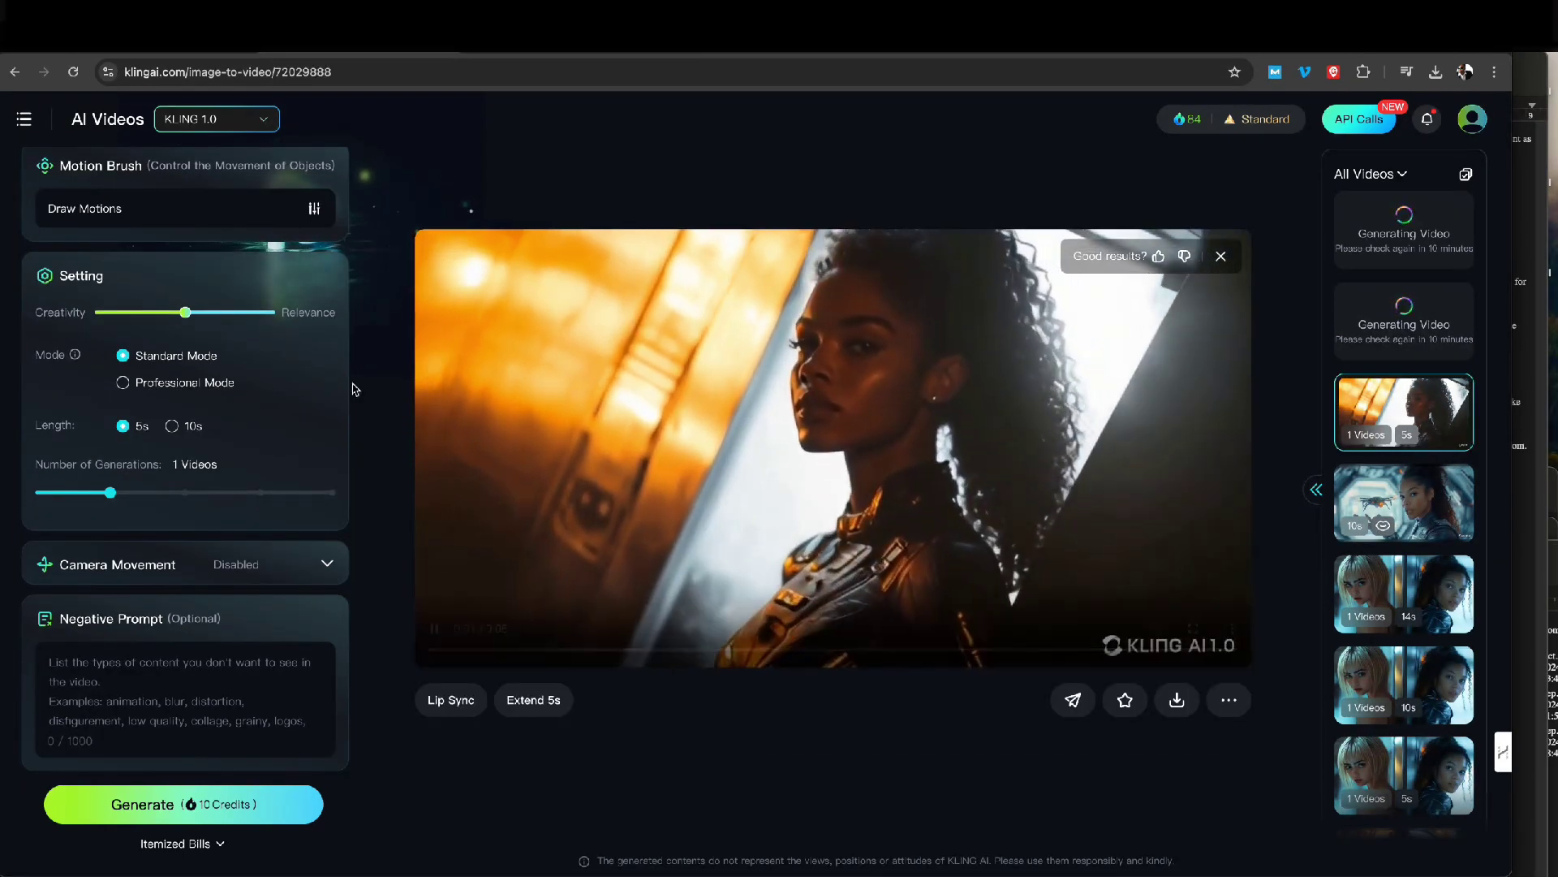
scroll(238, 513, "up", 4)
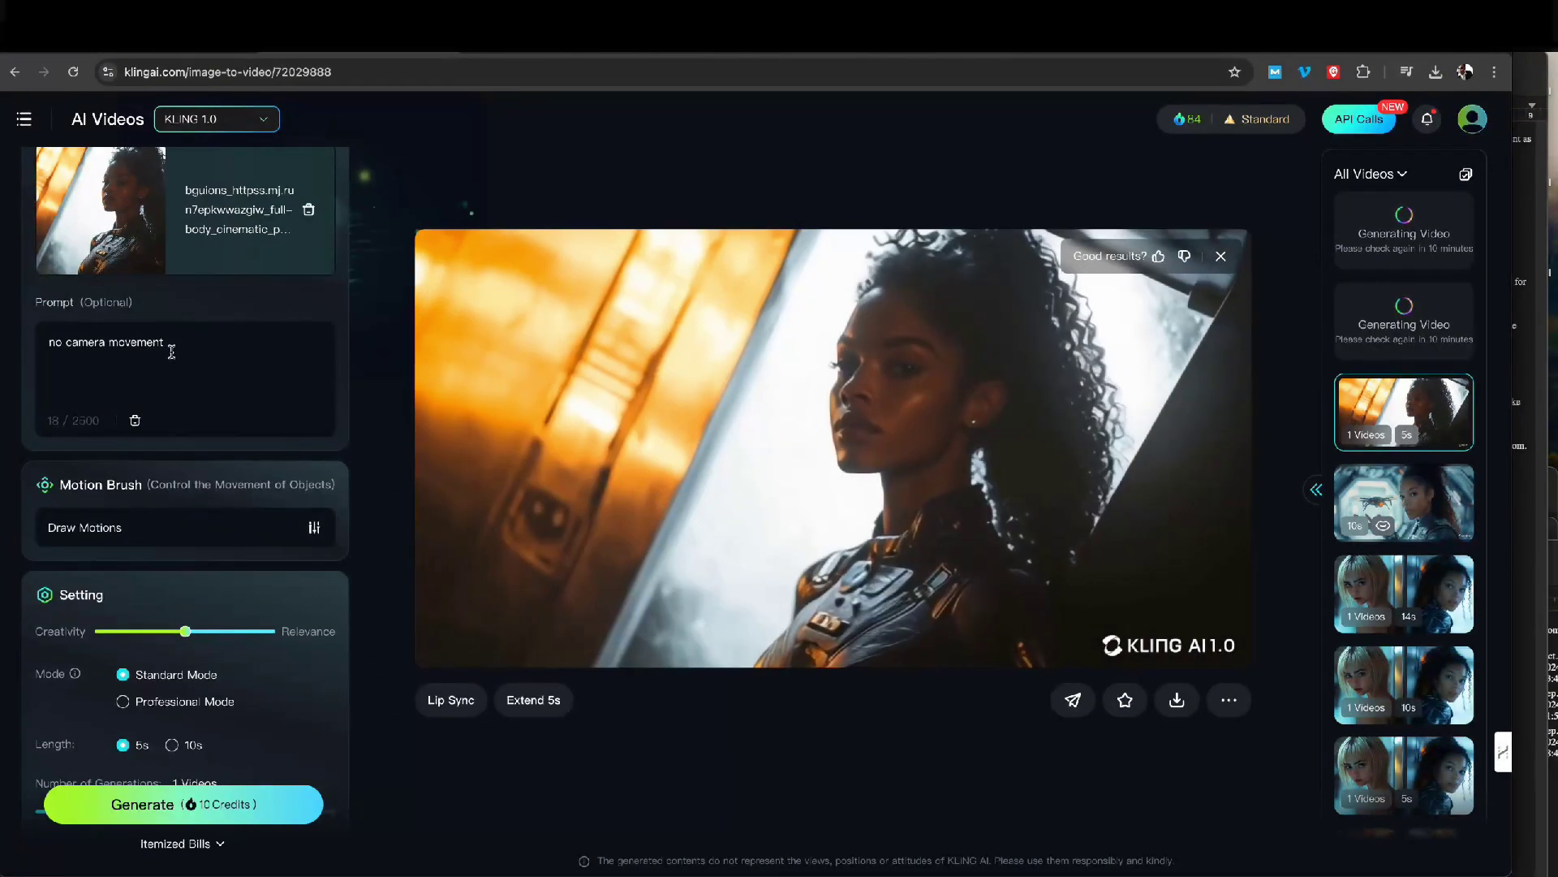
left_click_drag(173, 350, 3, 344)
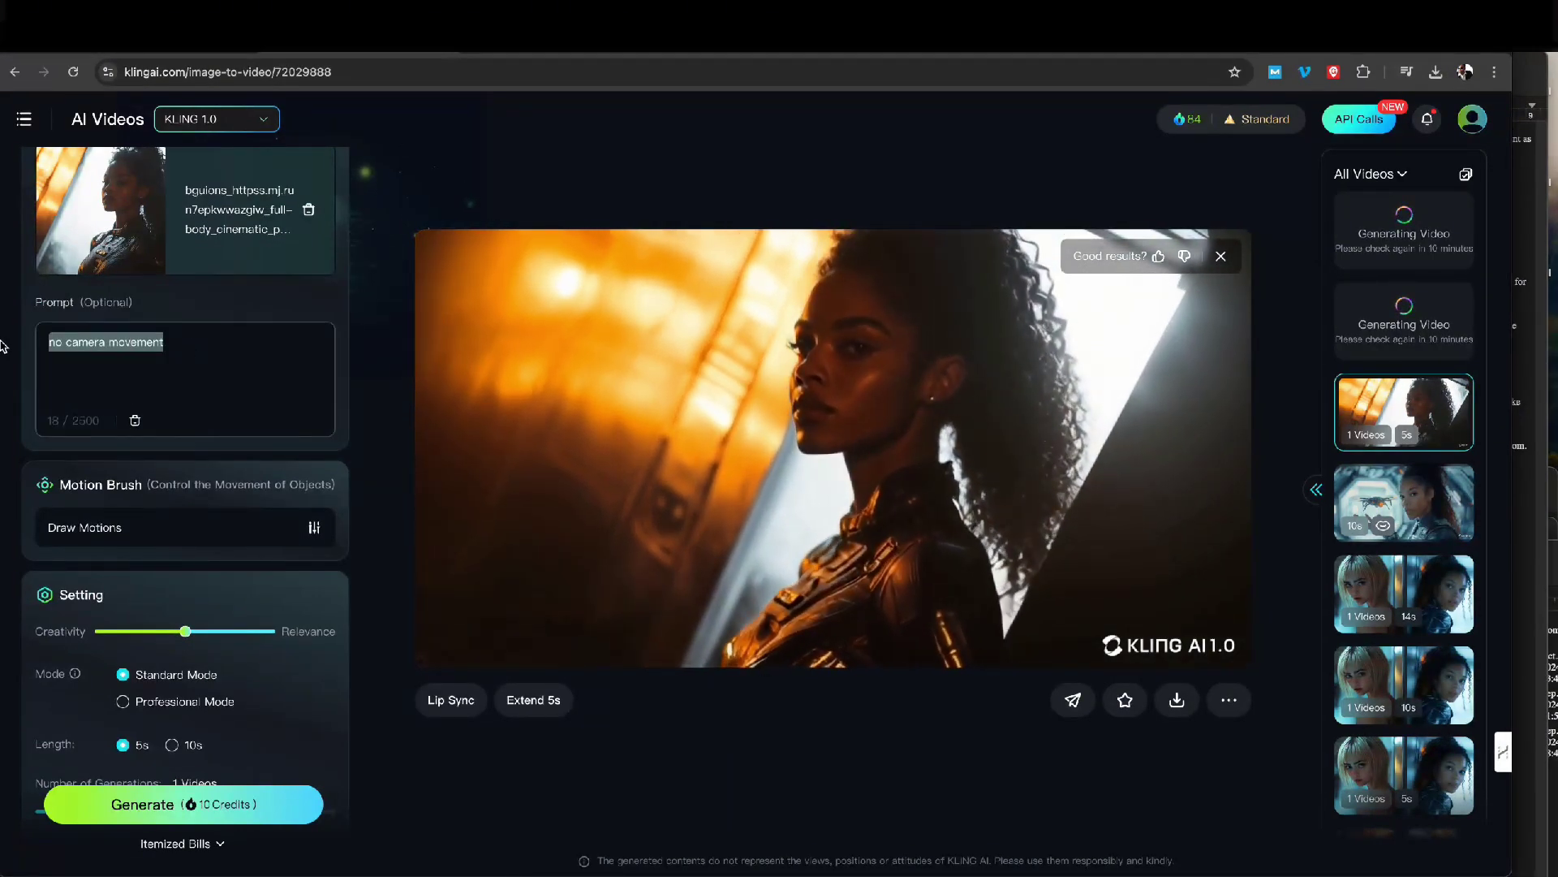
type("camer")
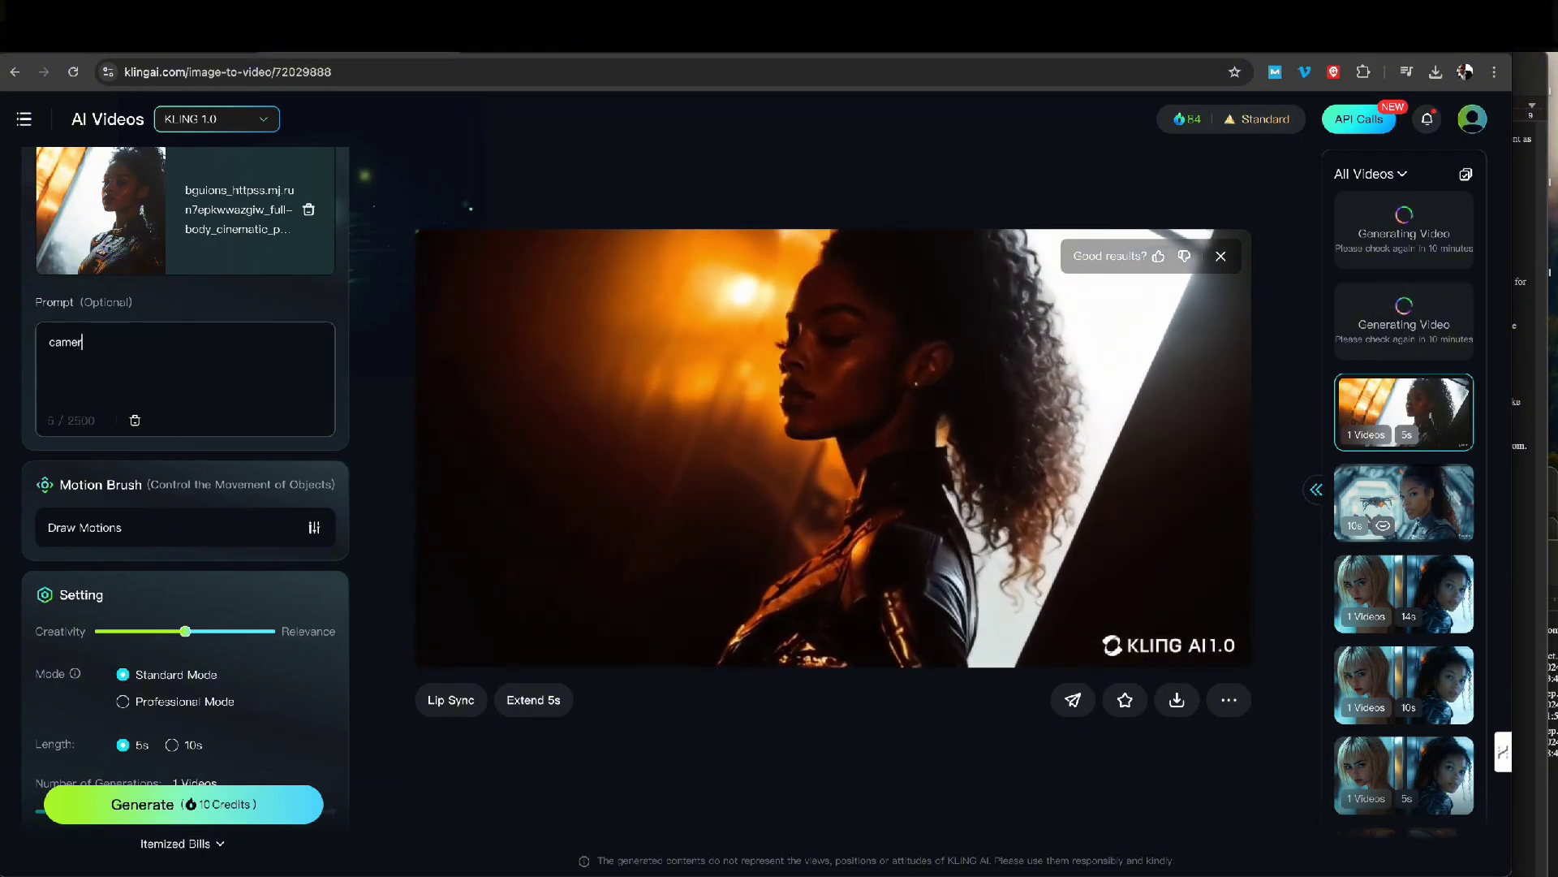
type("a st")
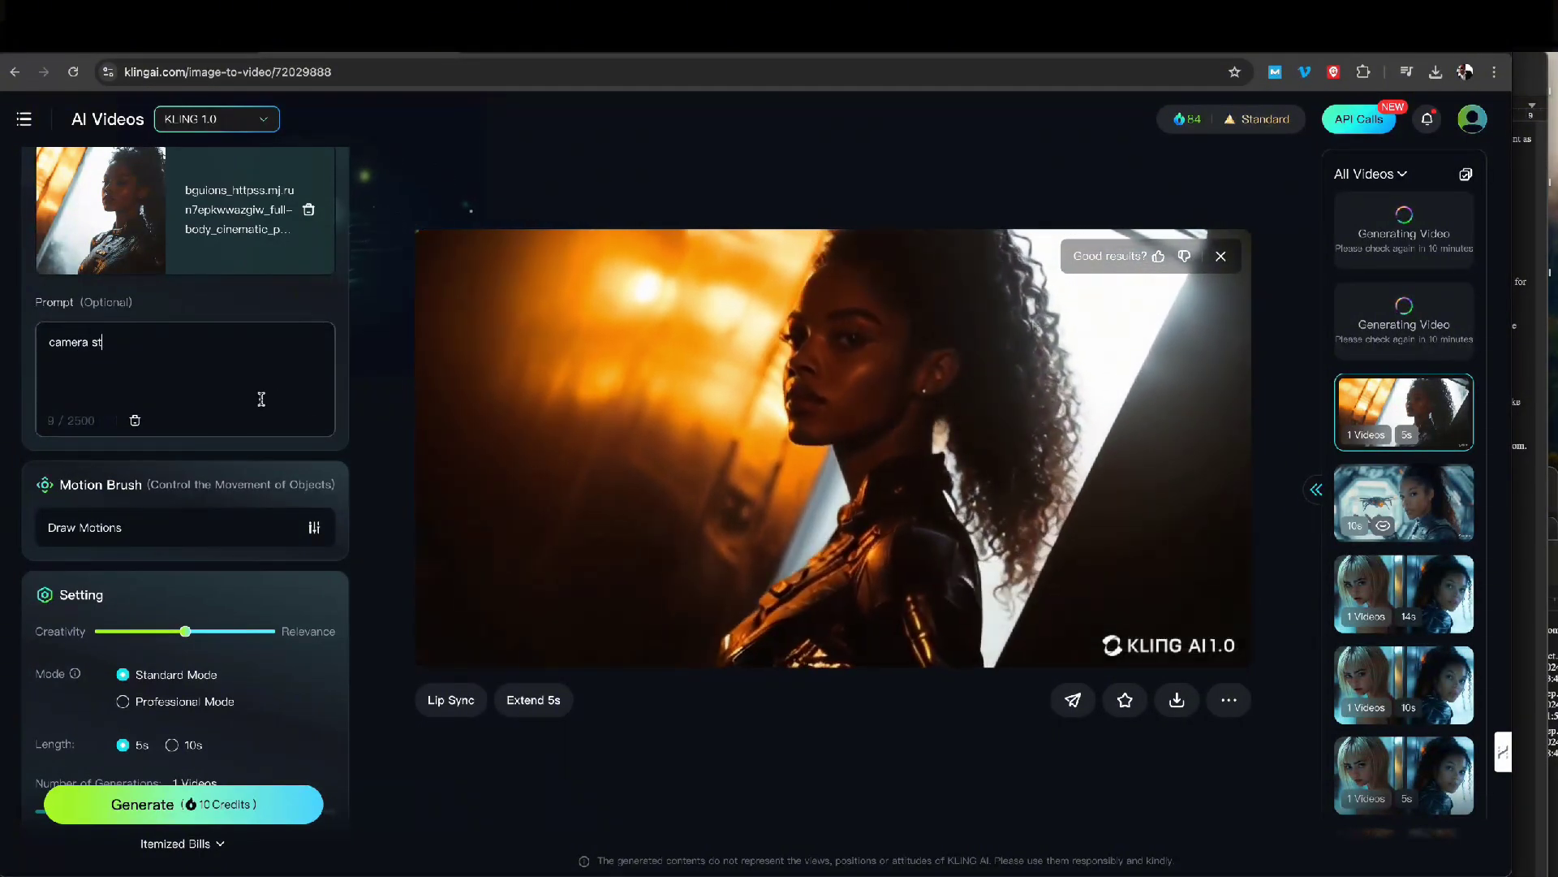
type("ill")
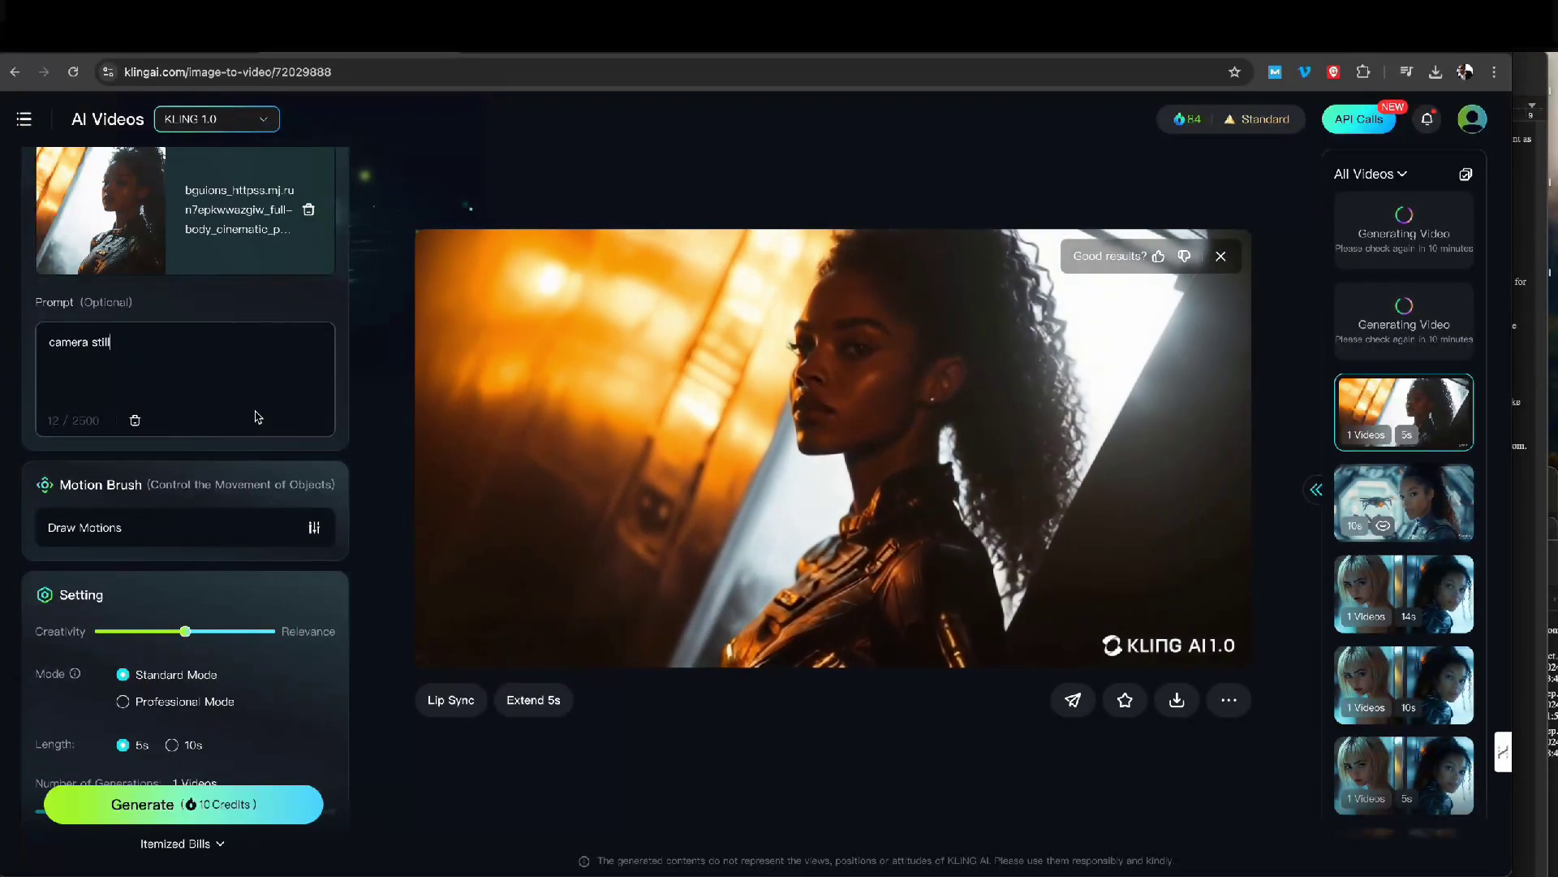
left_click(211, 808)
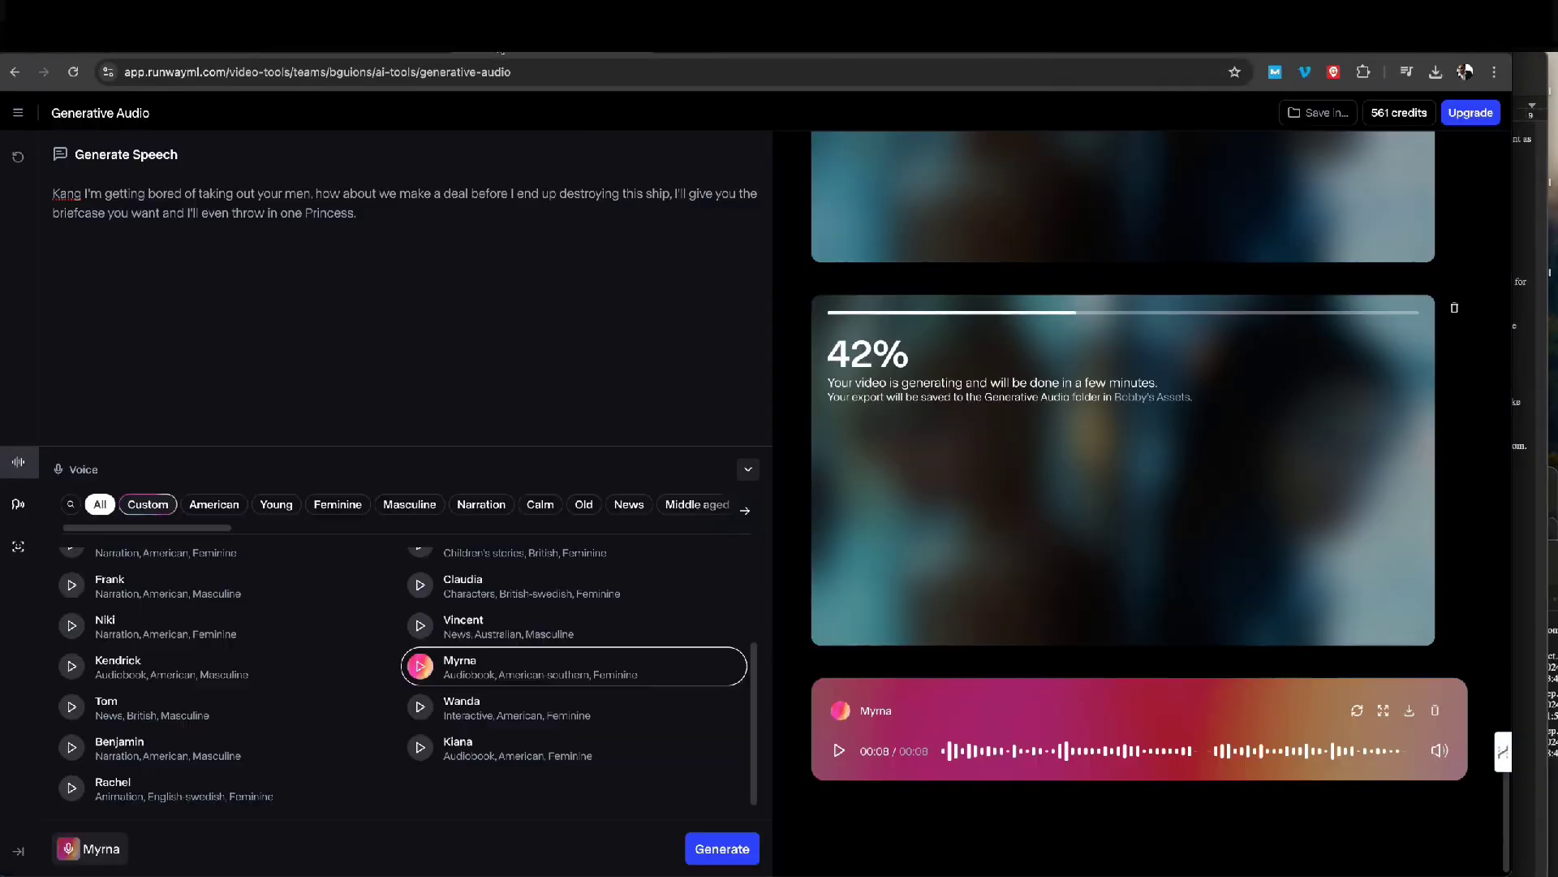
scroll(965, 440, "down", 1)
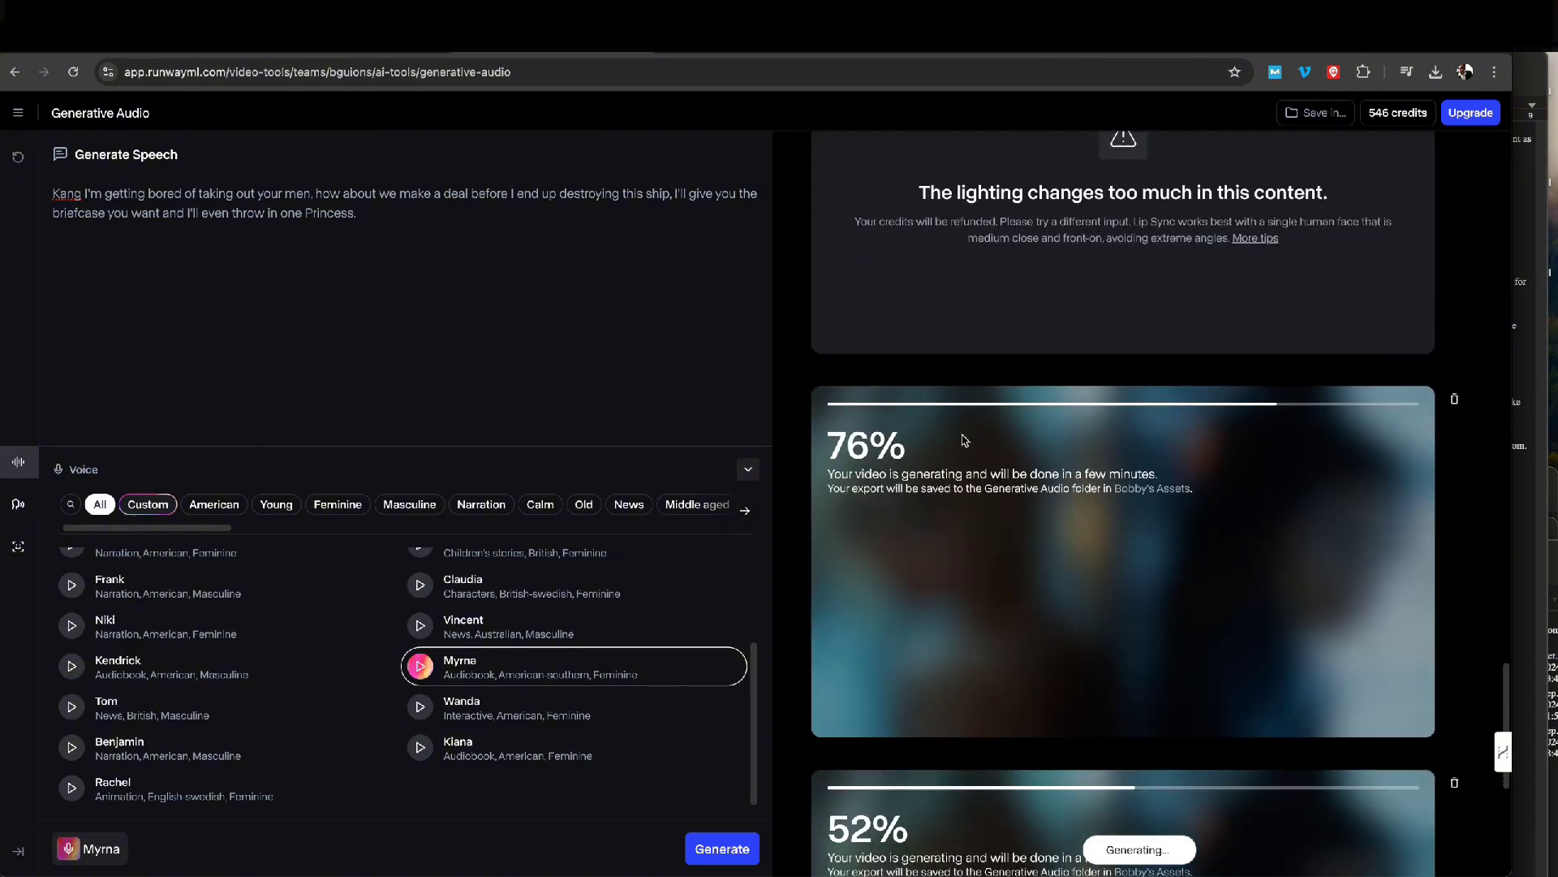
Check the generation progress in Runway and Kling AI, and view the 5-second "no camera movement" video
scroll(1157, 471, "down", 5)
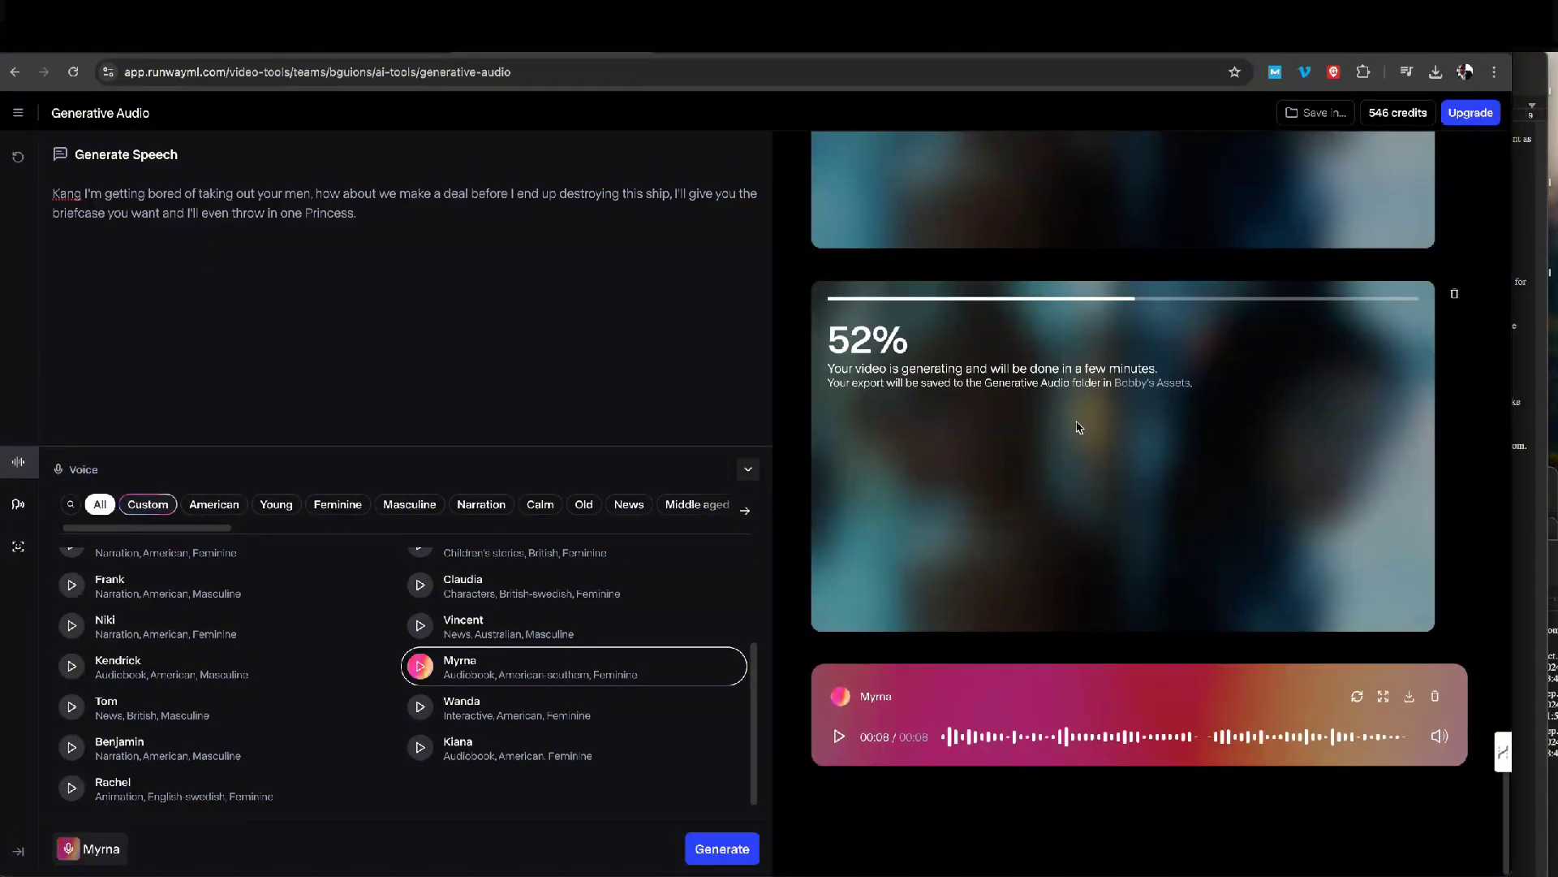
scroll(1079, 428, "up", 12)
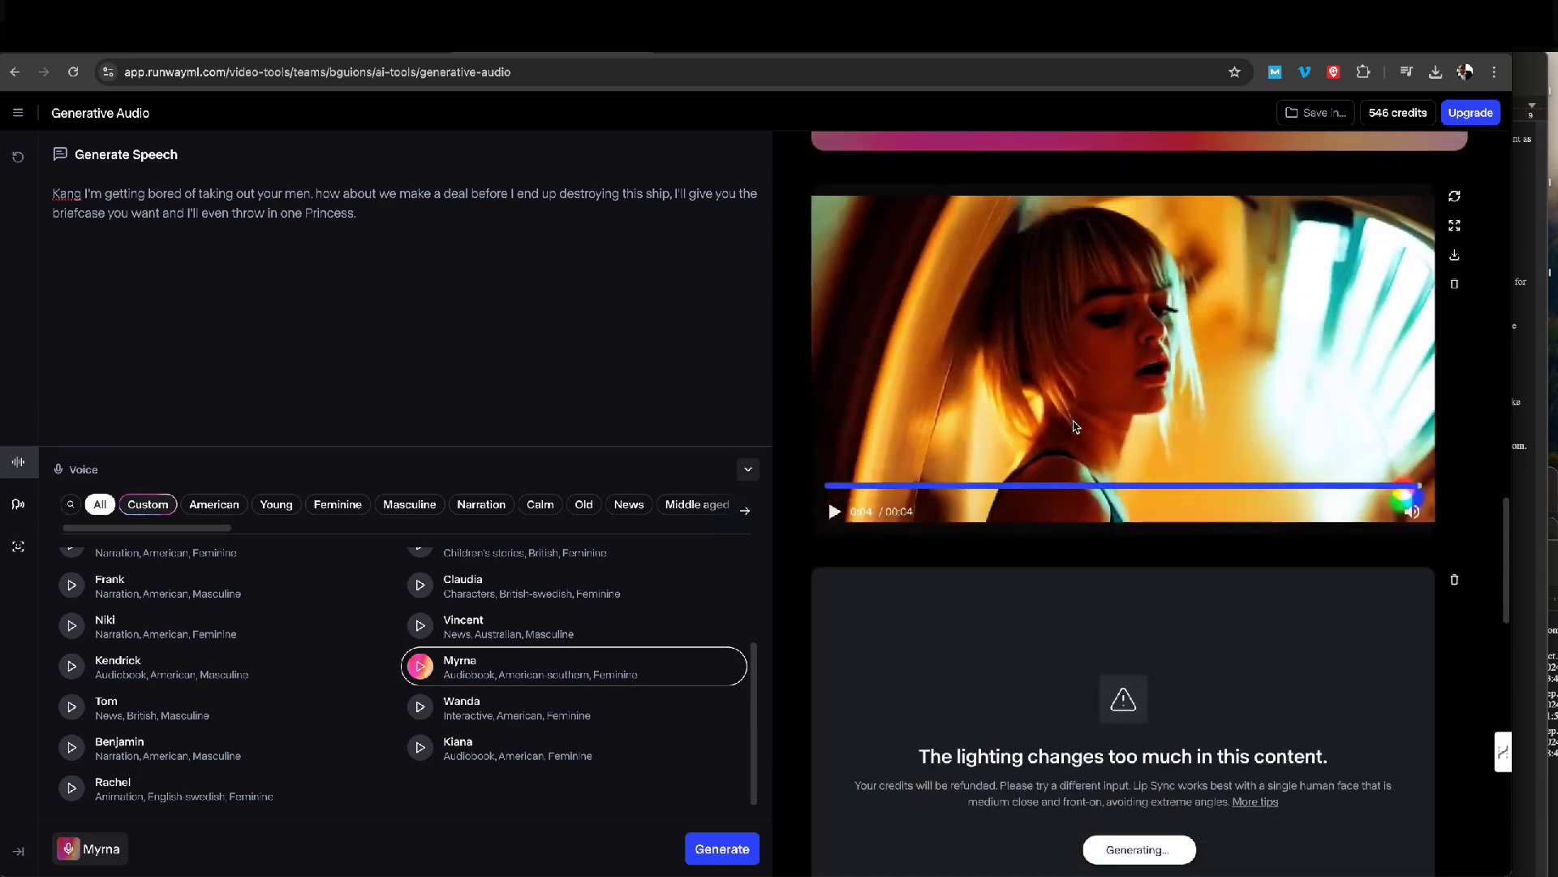
scroll(1073, 426, "down", 12)
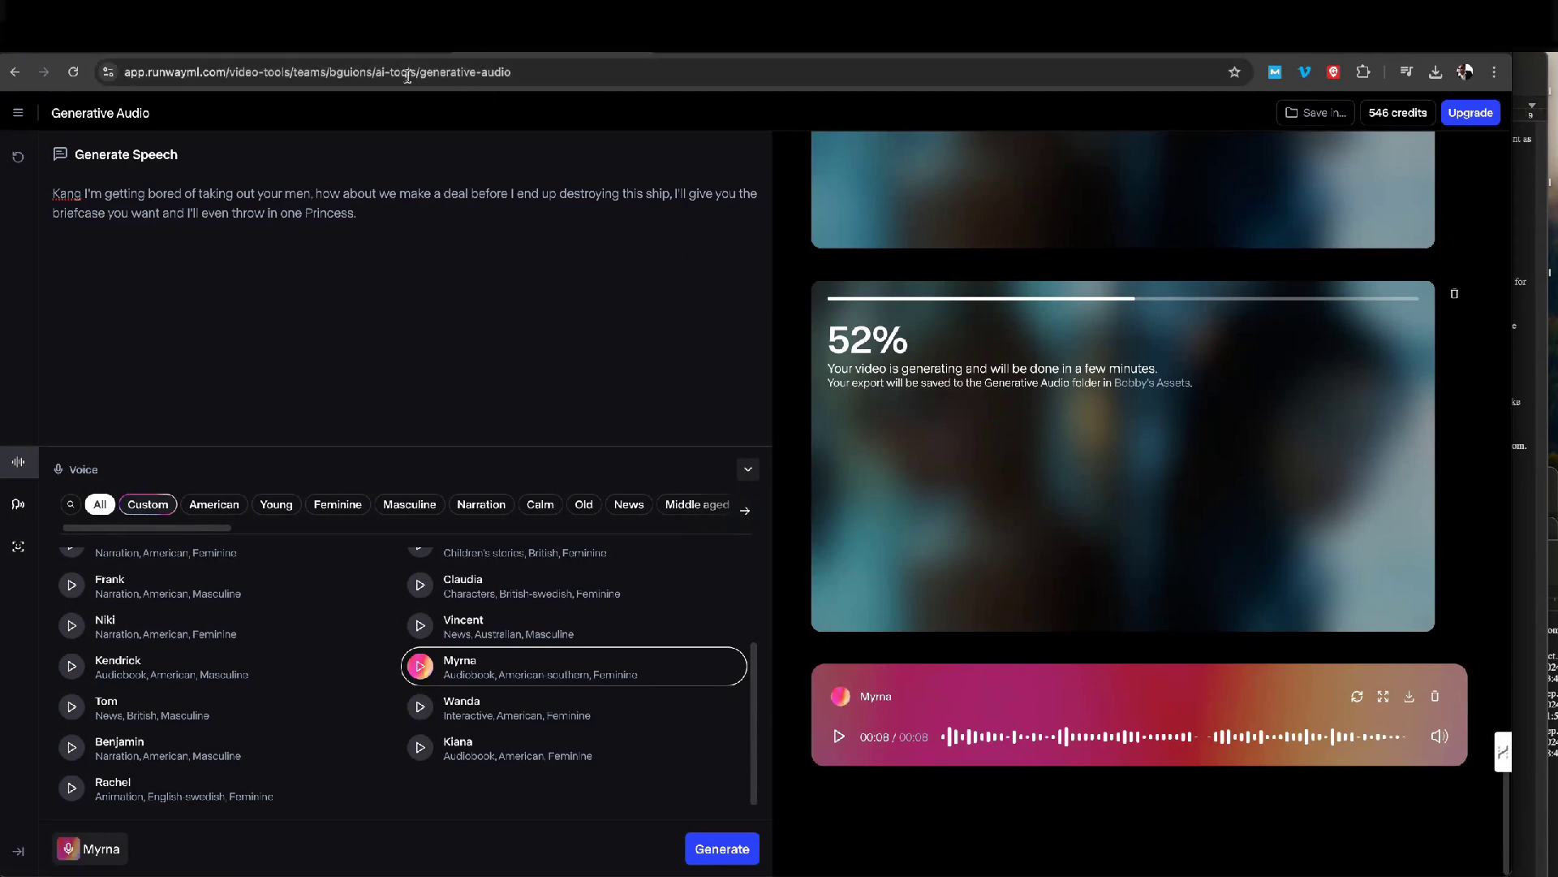
left_click(335, 54)
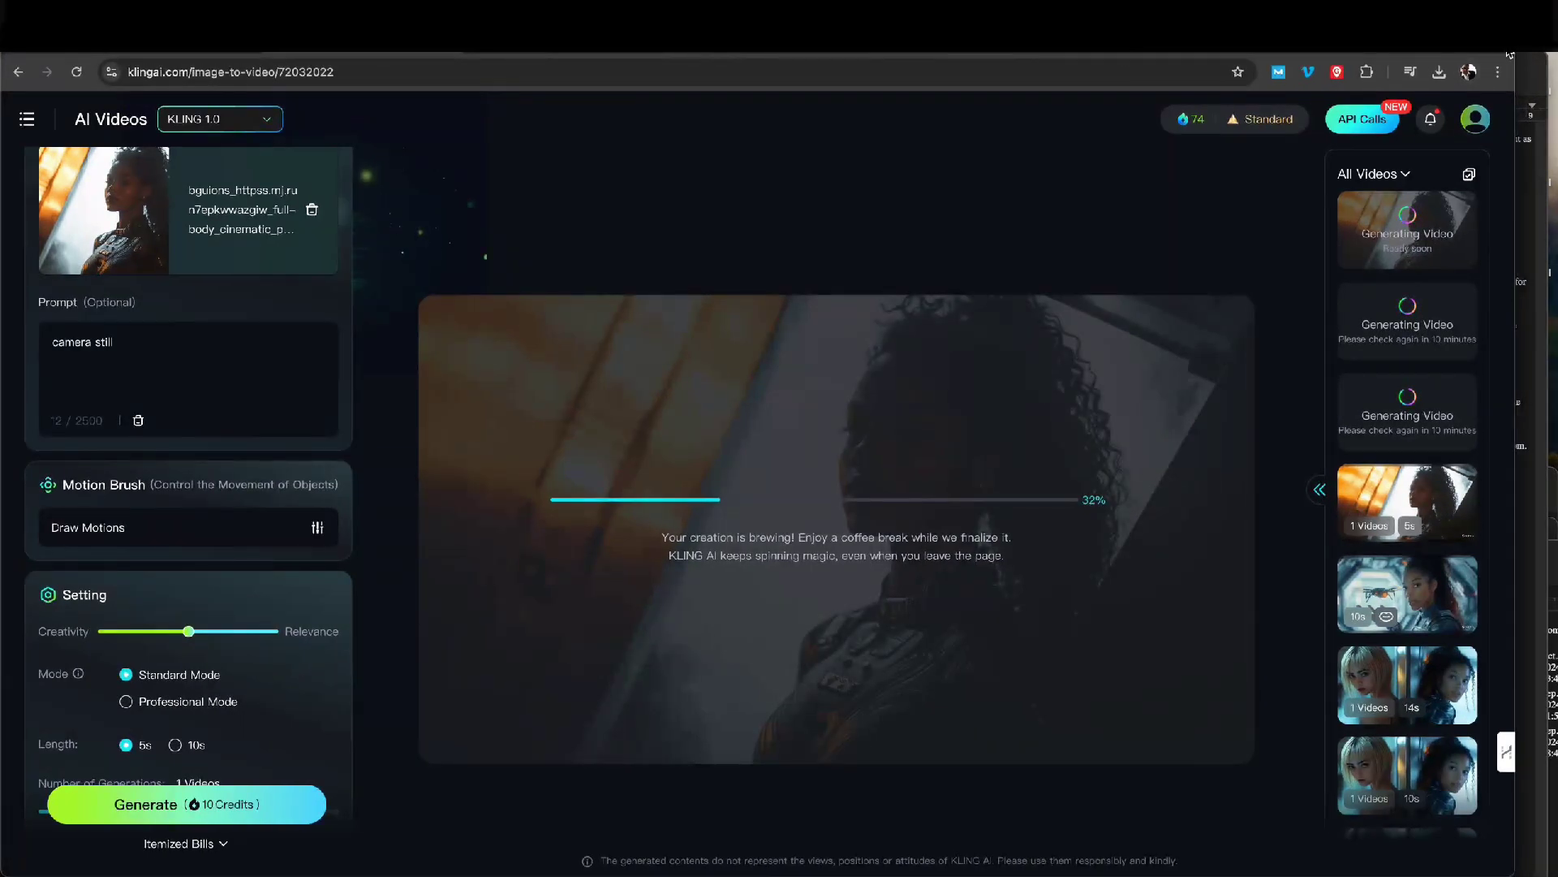
left_click_drag(1516, 52, 1549, 52)
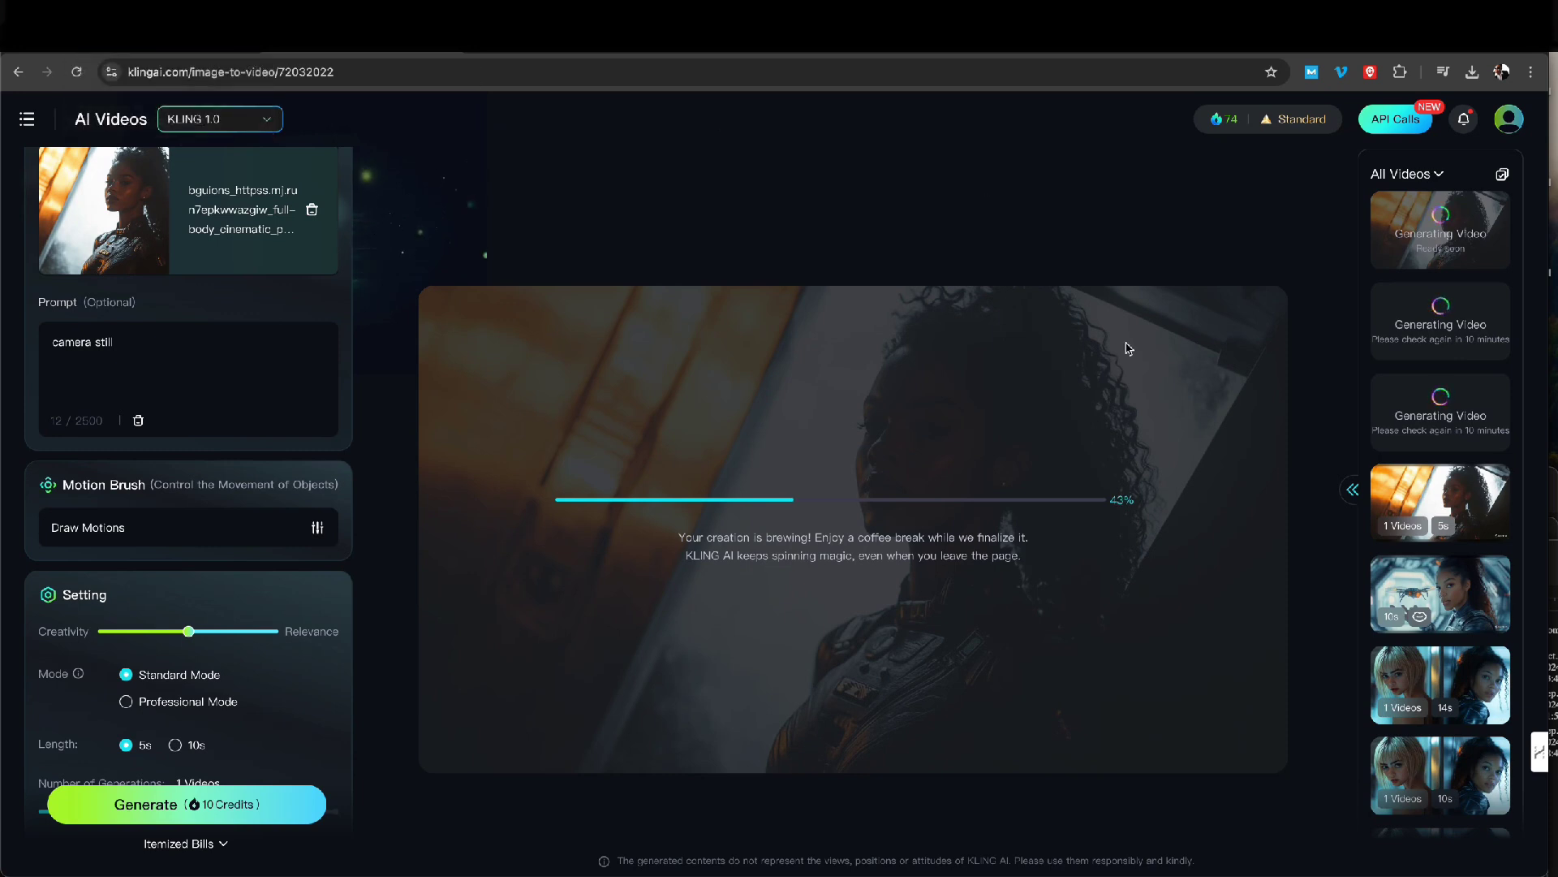
left_click(1449, 479)
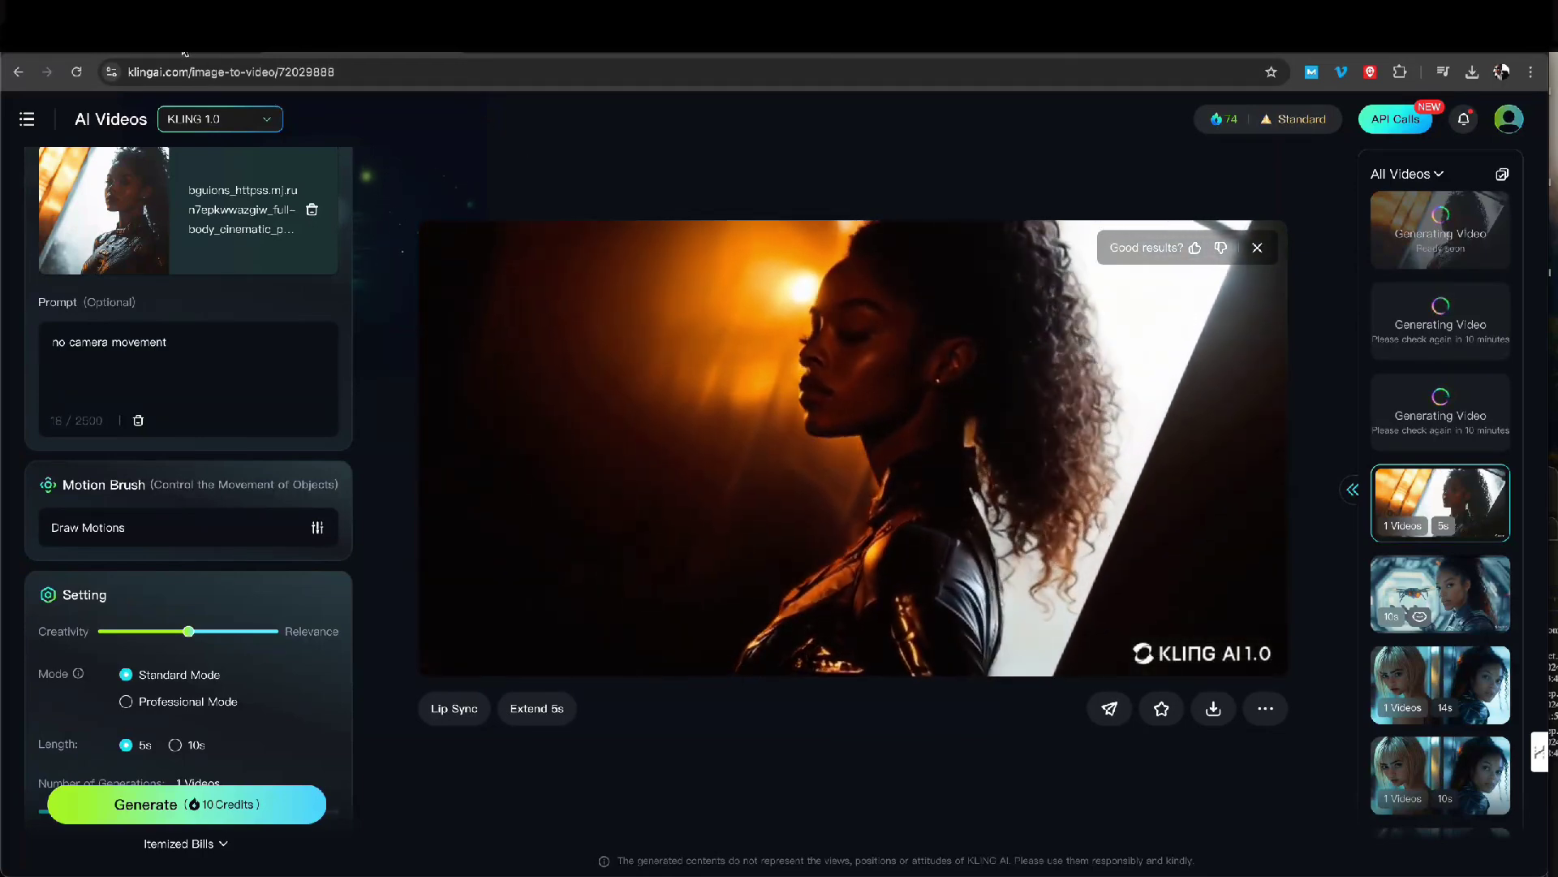
left_click(508, 52)
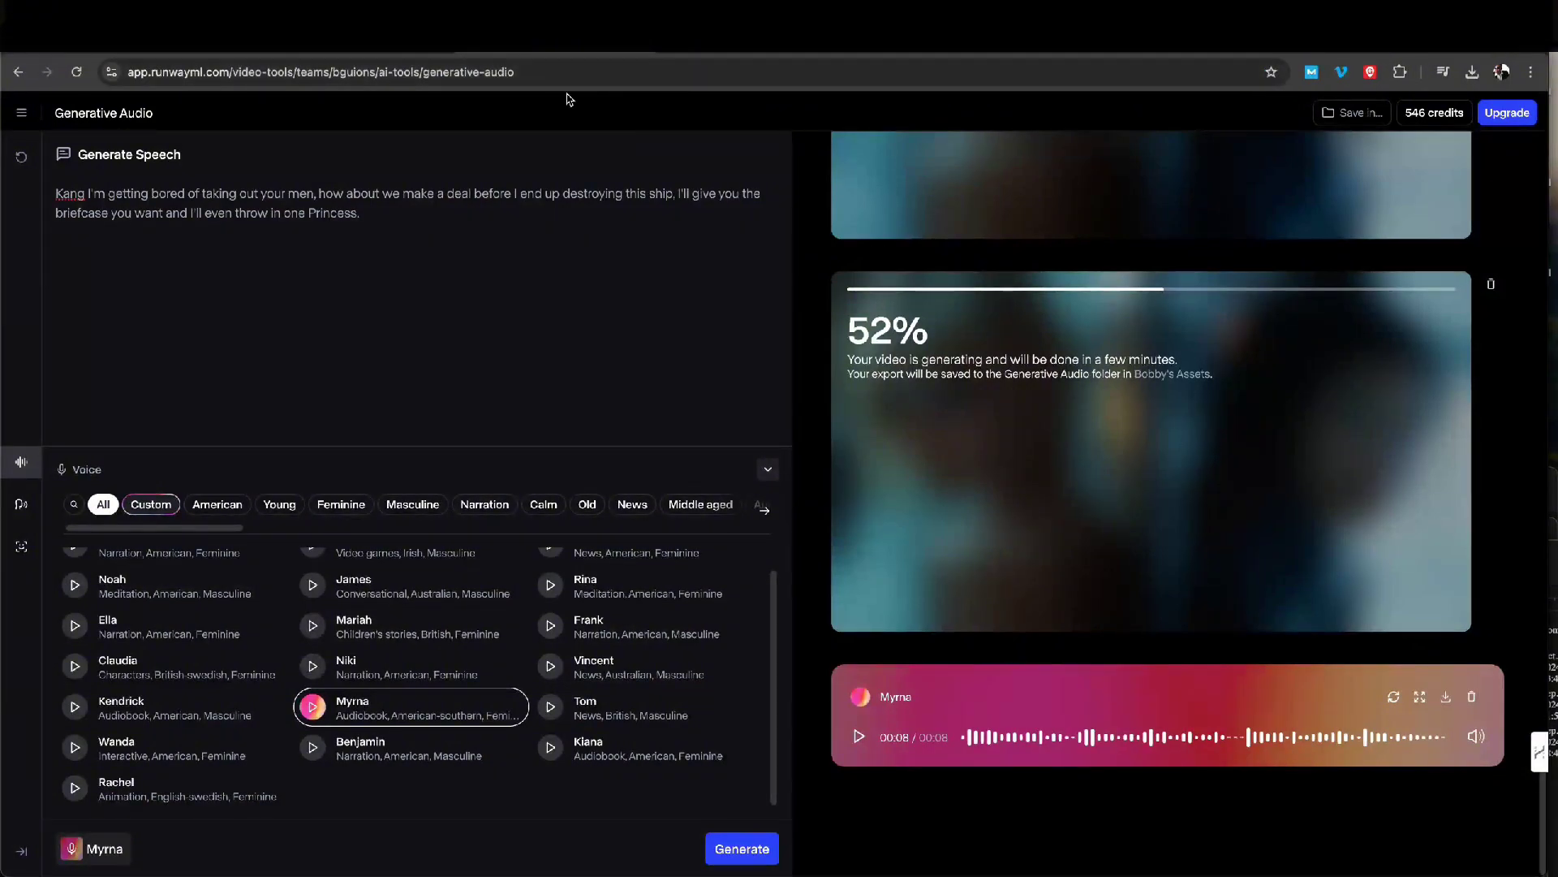
left_click(406, 56)
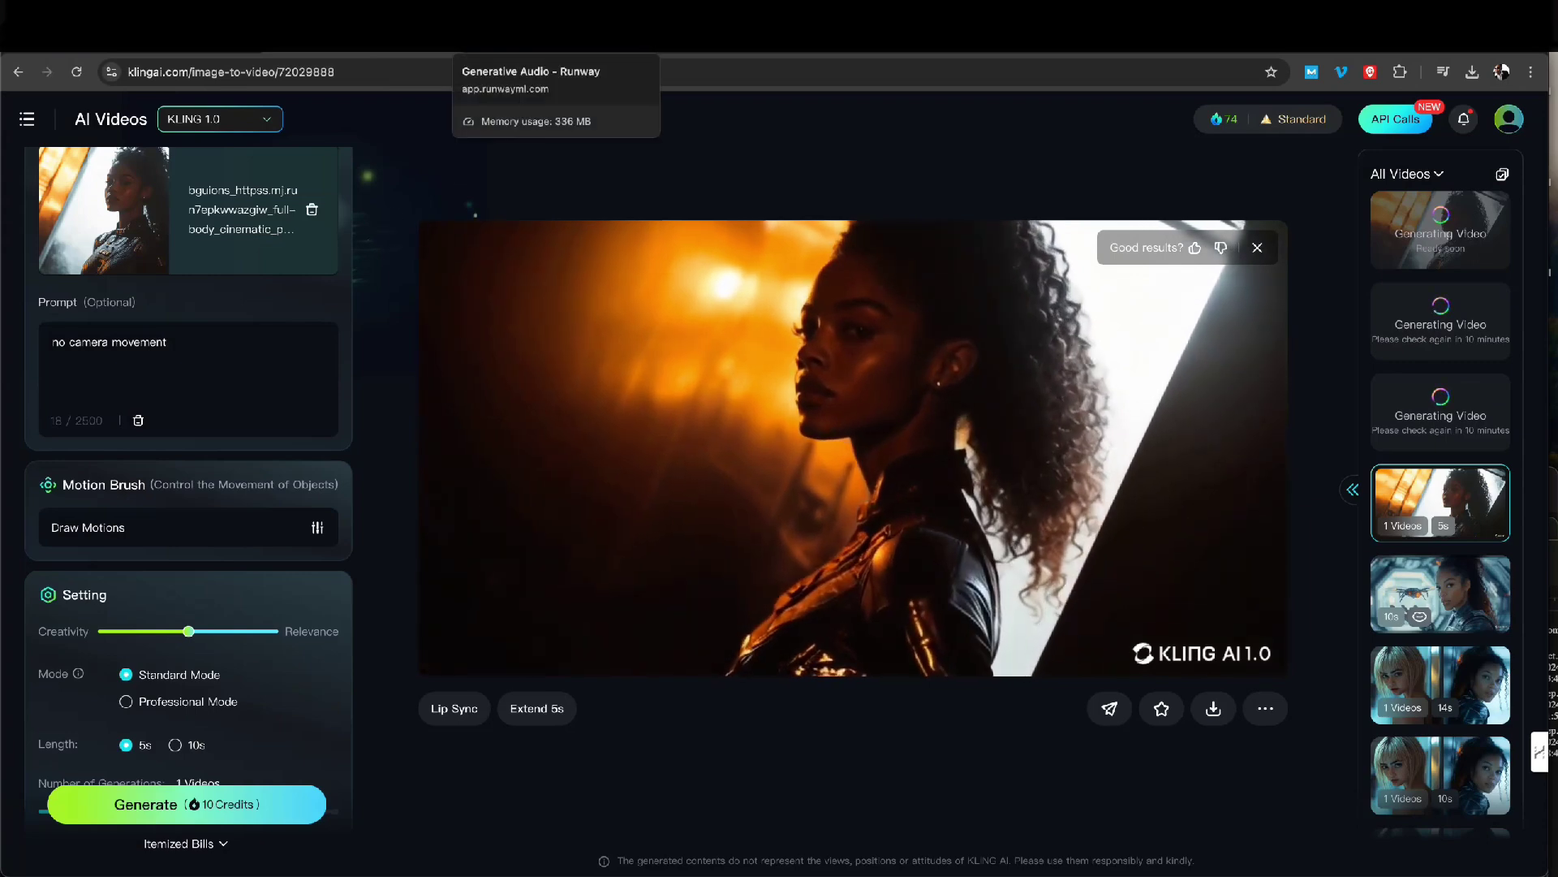
Switch to Runway and replace the speech text with "It's all my fault, I'm so useless. I'm just some stupid princess with no idea what I'm doing."
left_click(476, 39)
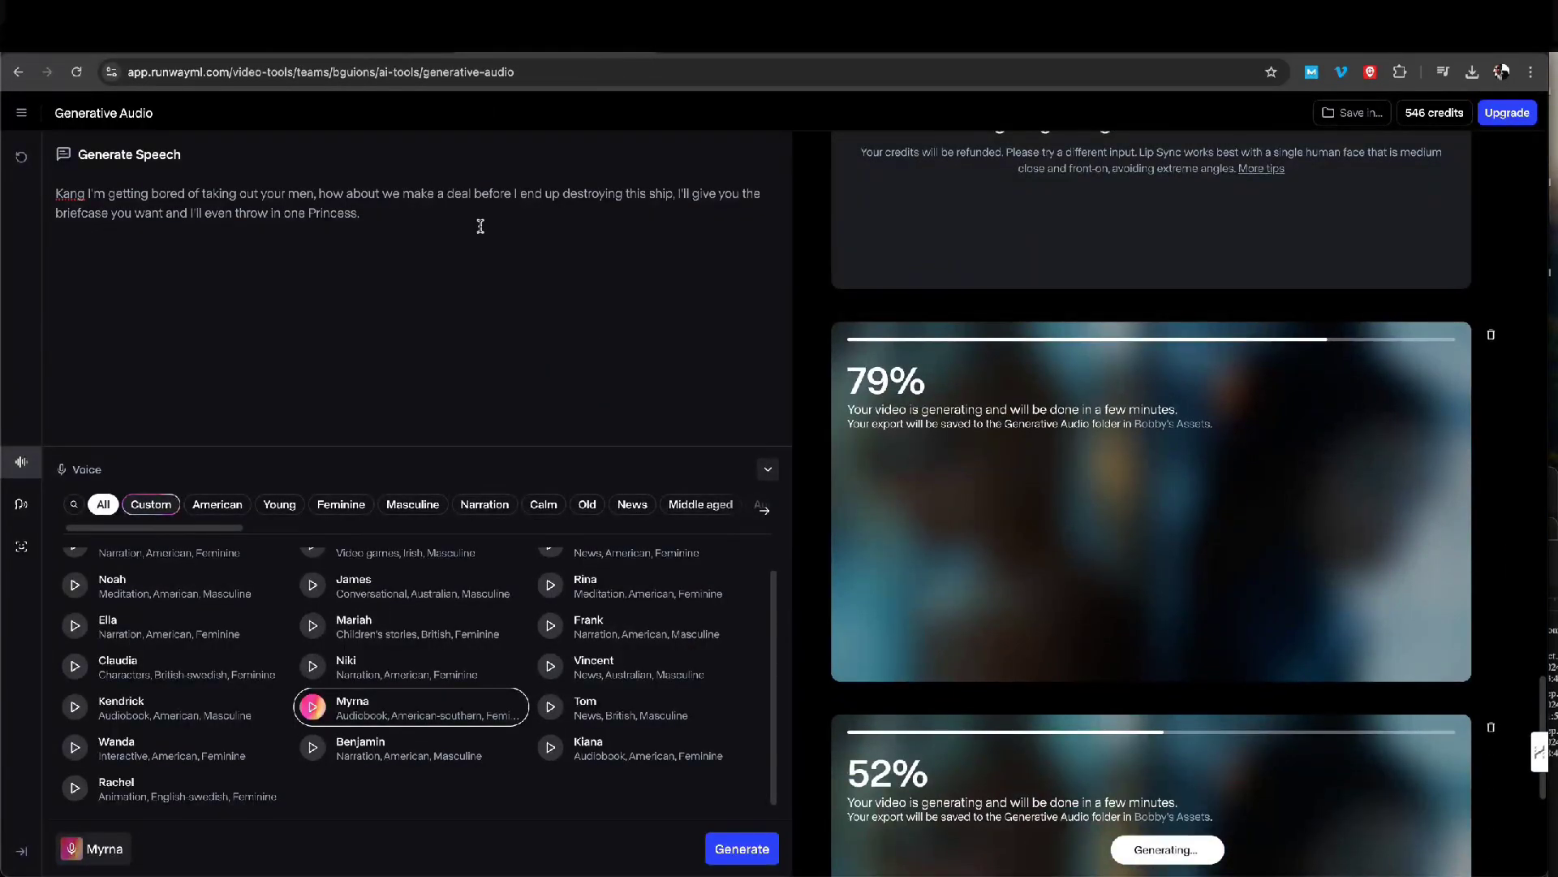
left_click_drag(364, 213, 3, 152)
left_click_drag(400, 218, 45, 199)
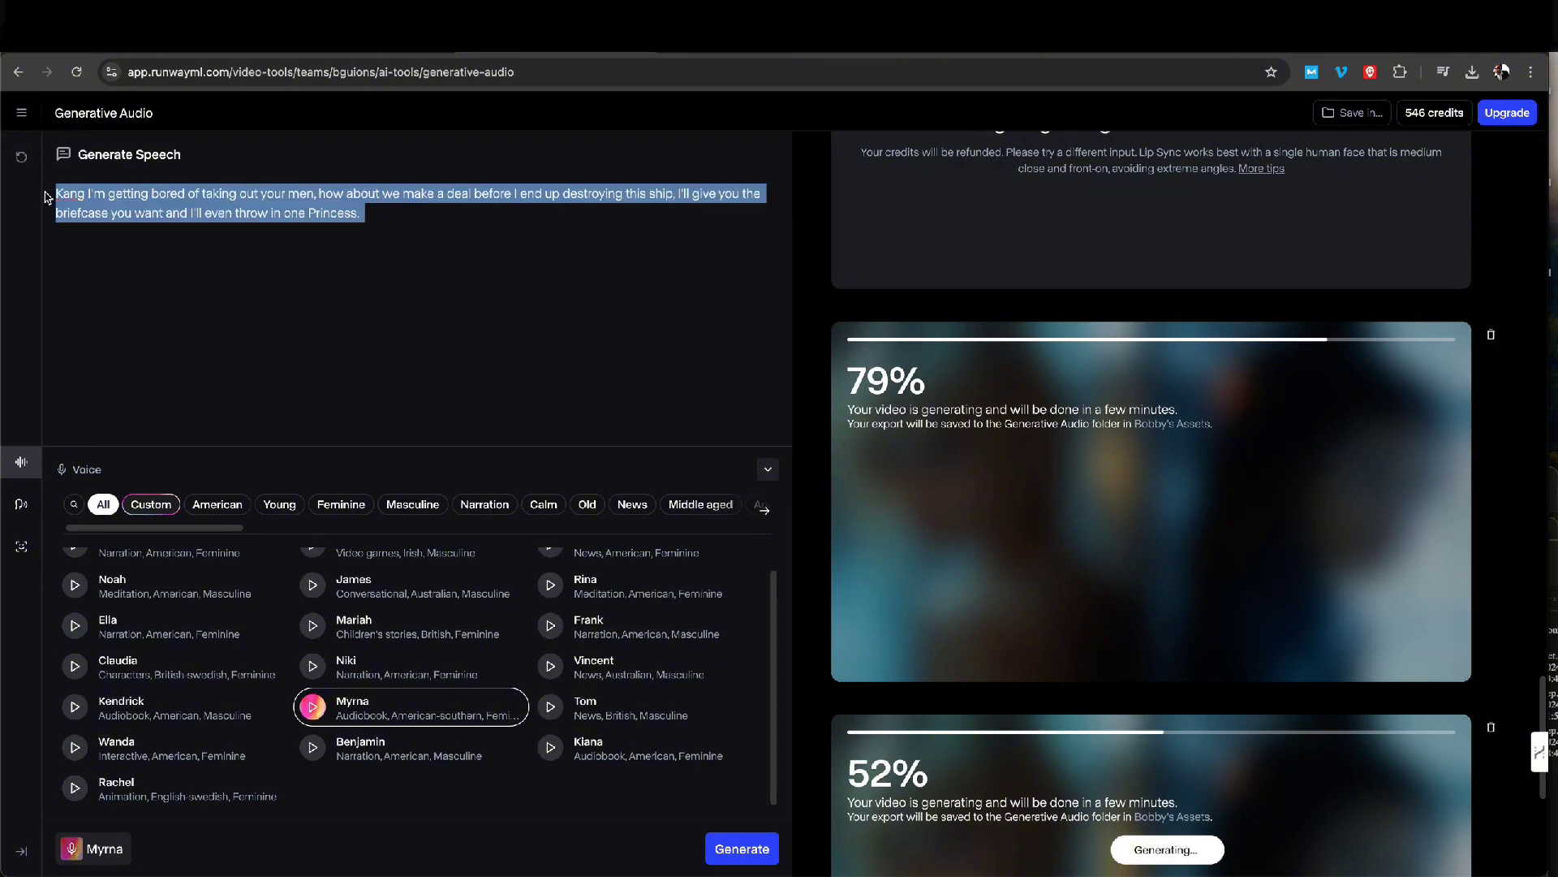
key("BackSpace")
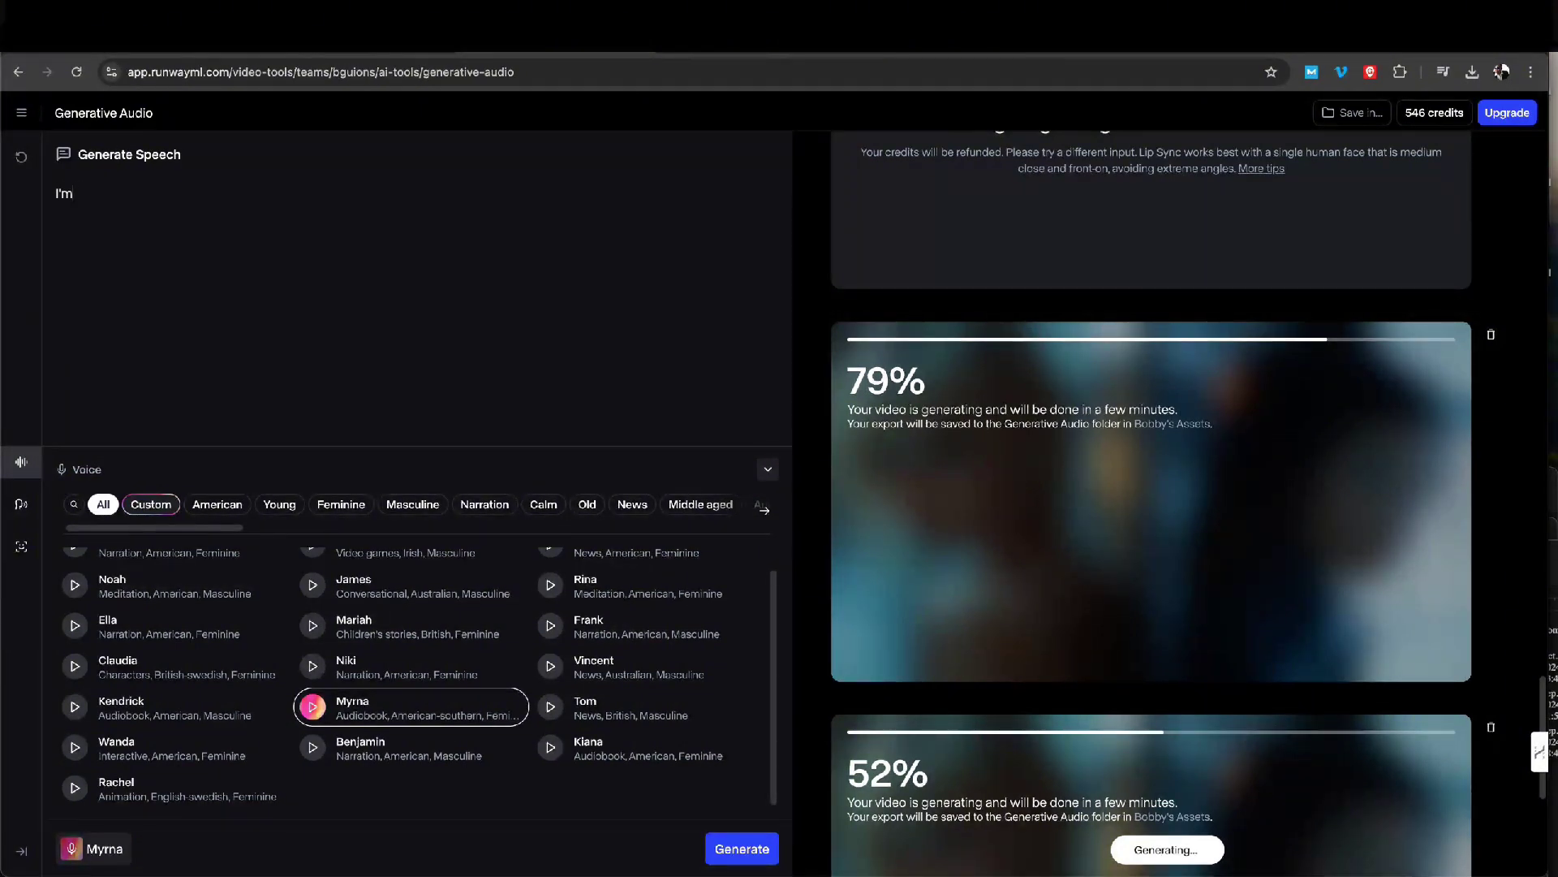
type("I'm so useless")
left_click(76, 193)
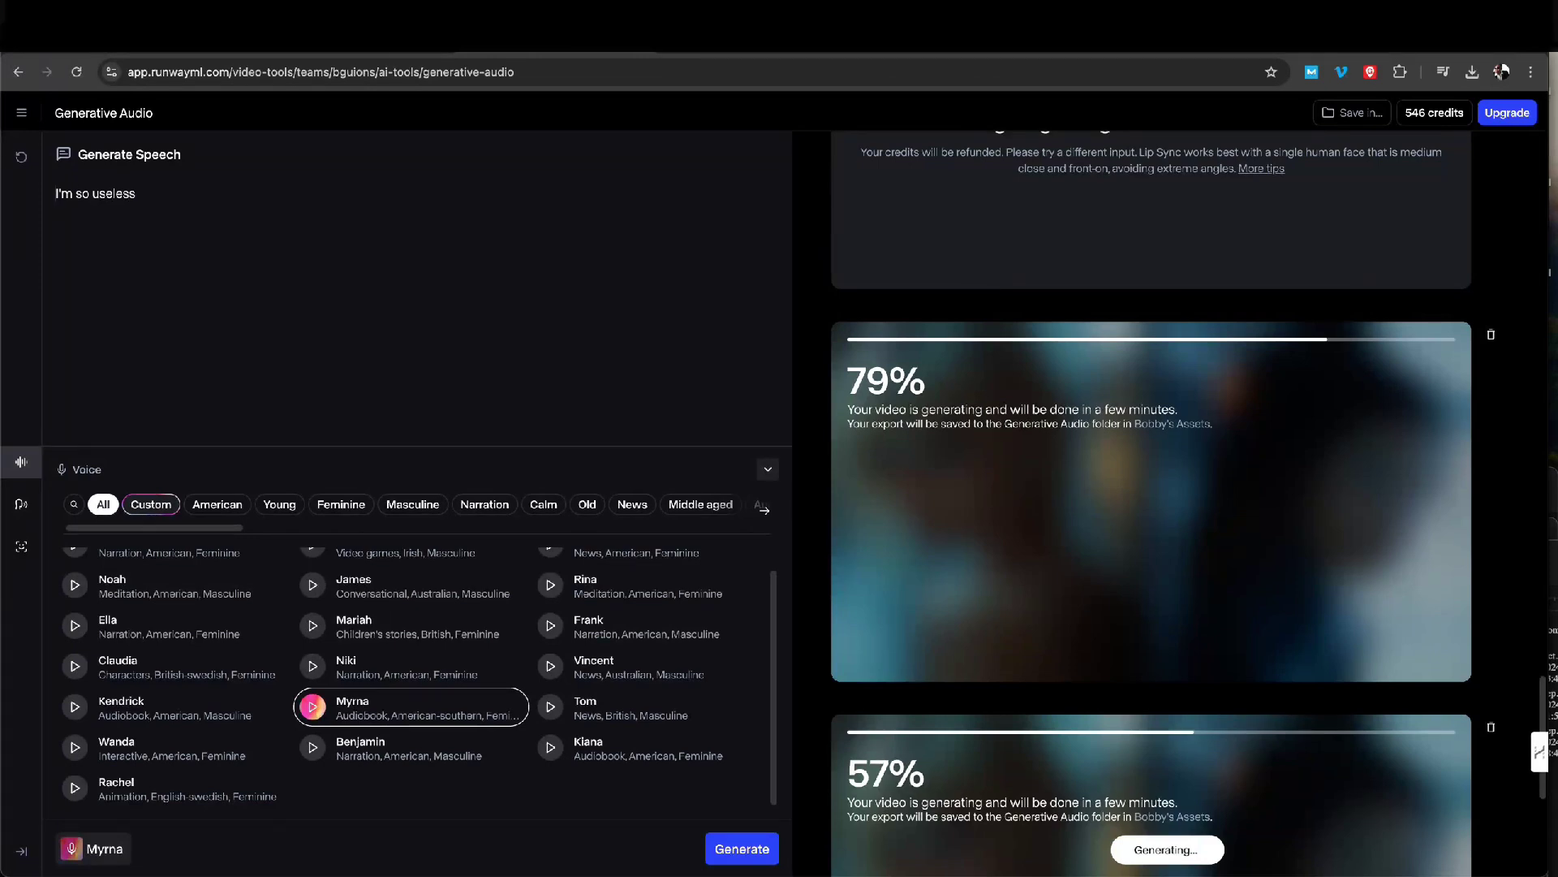
type("It's all ")
type("my fa")
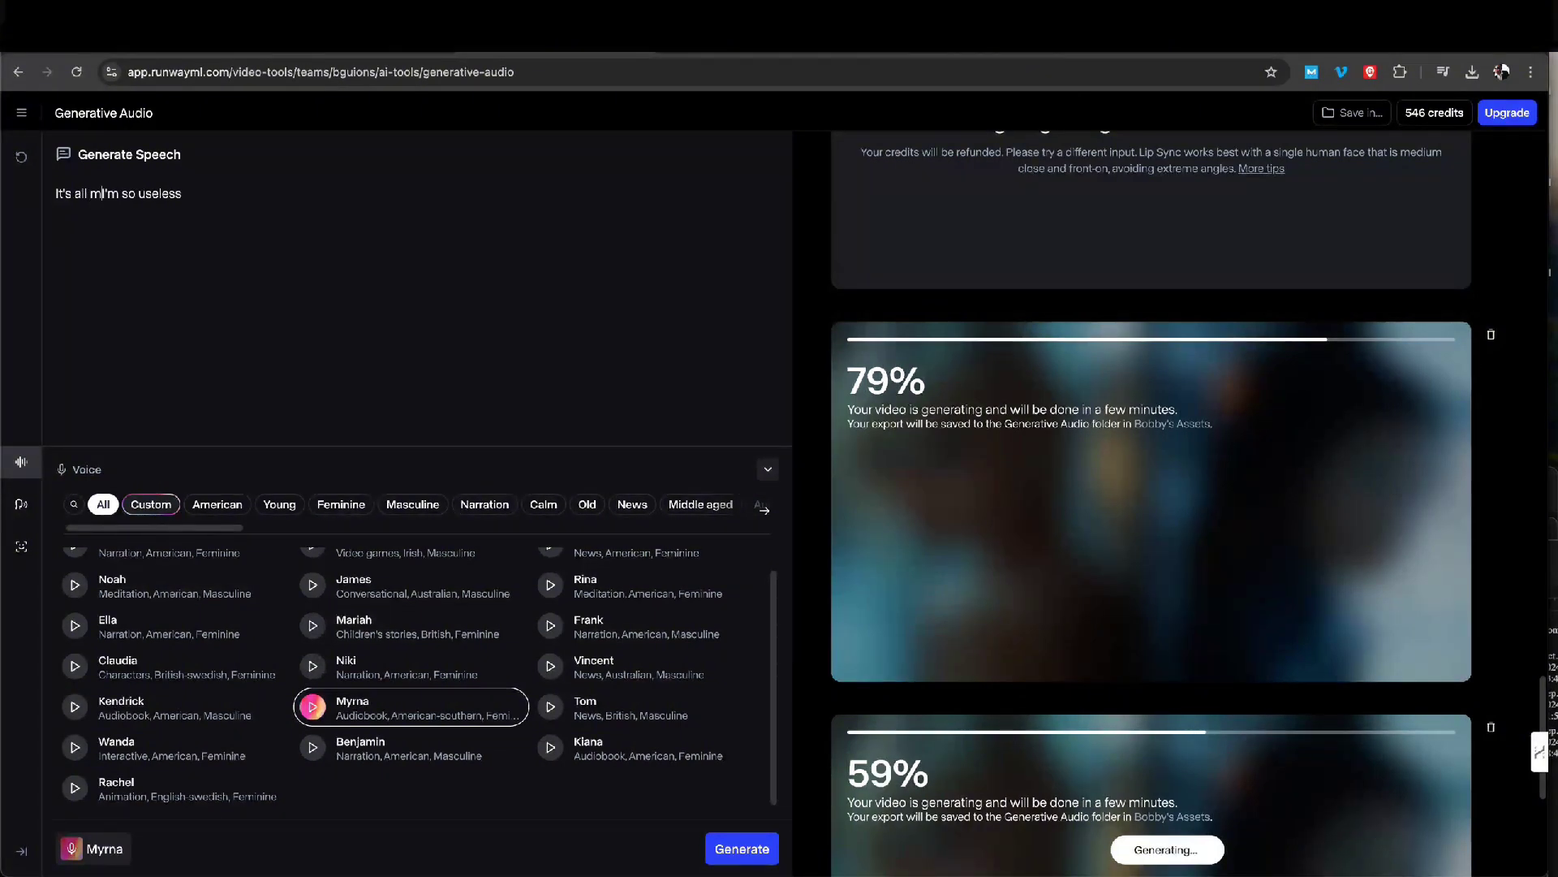
type("ult,")
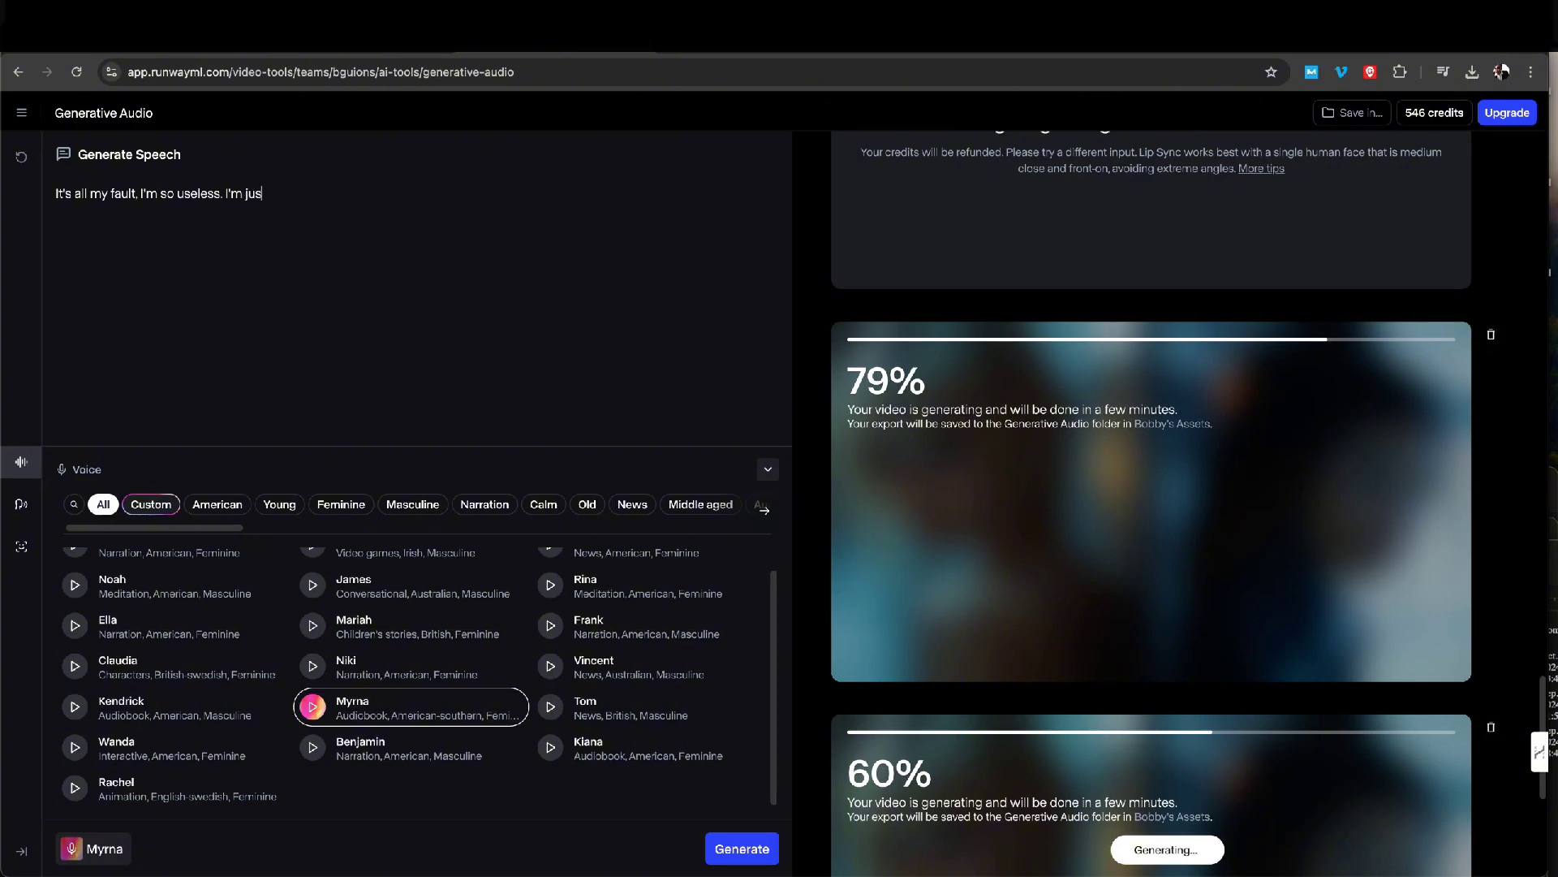
type("some stupid princess with no")
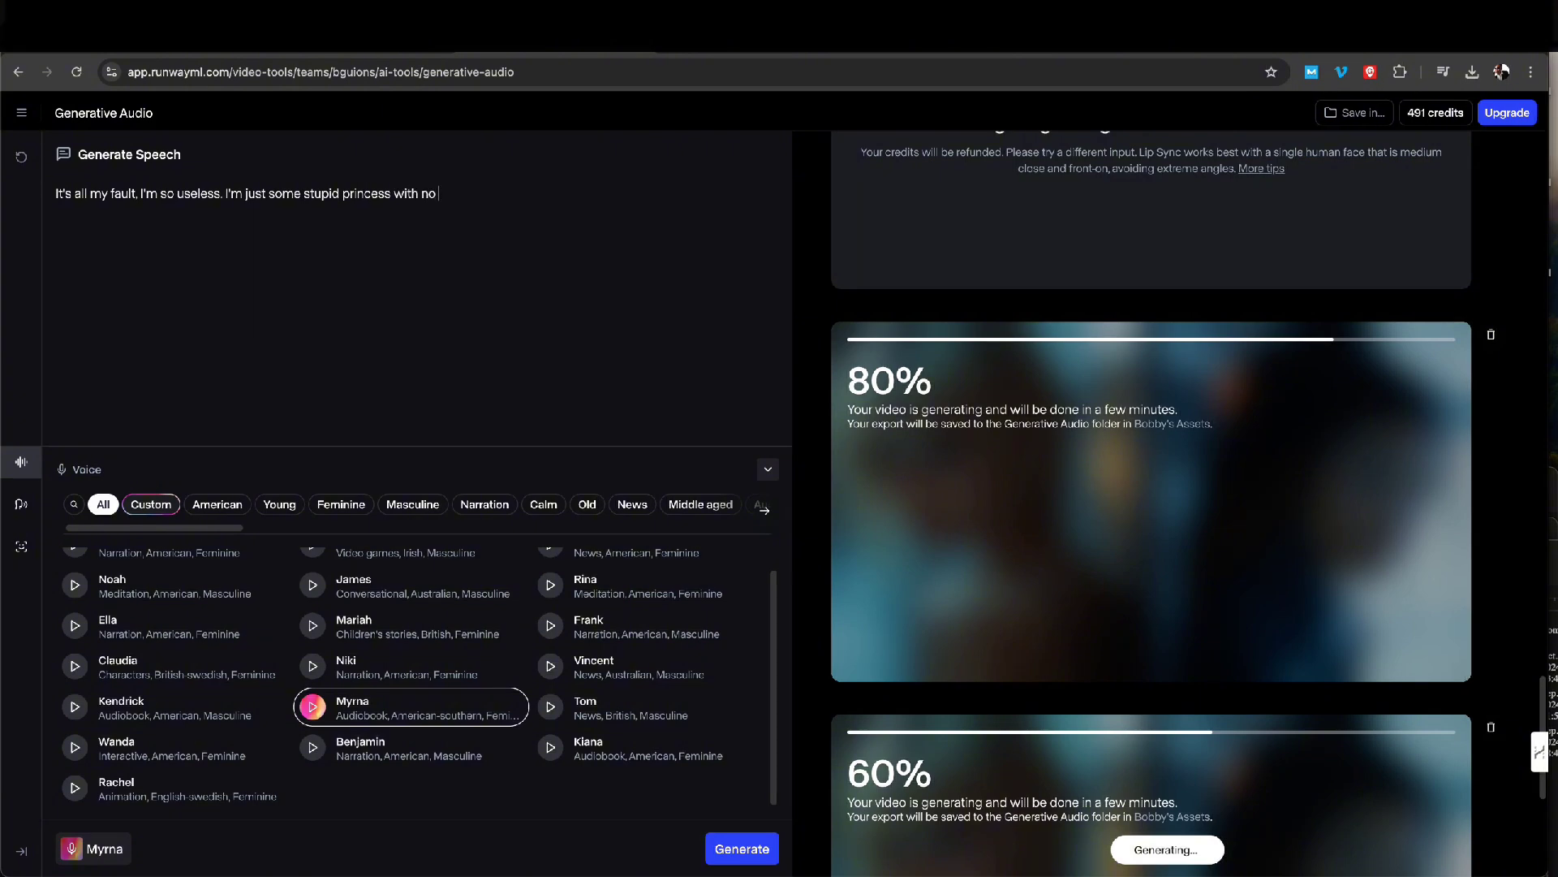
type("dea what I'm doing.")
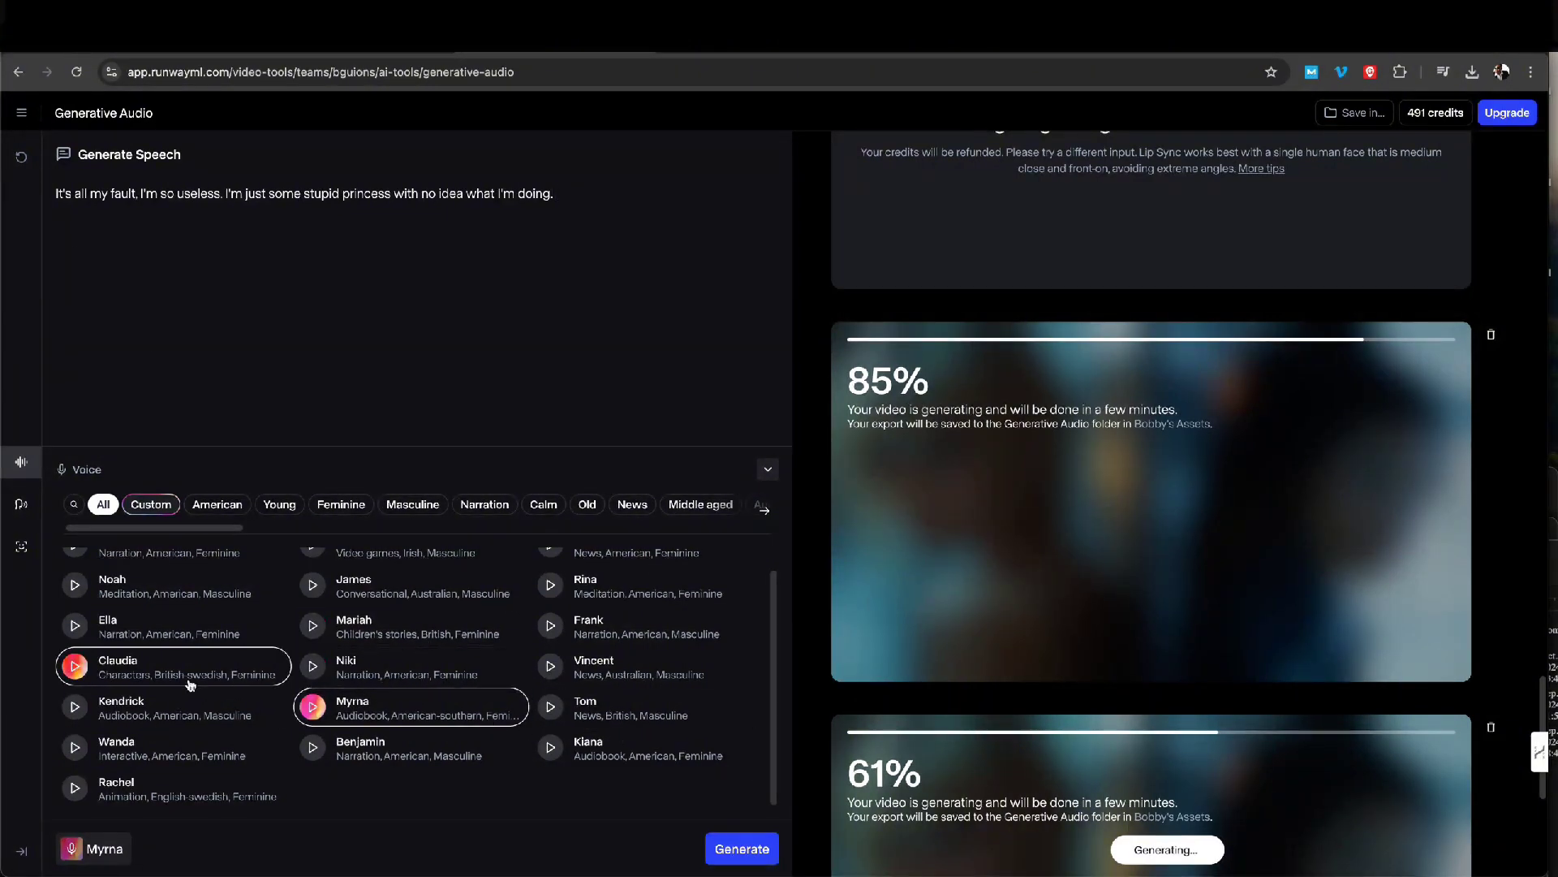
Generate the speech with the Niki voice and play the resulting audio
scroll(195, 664, "up", 1)
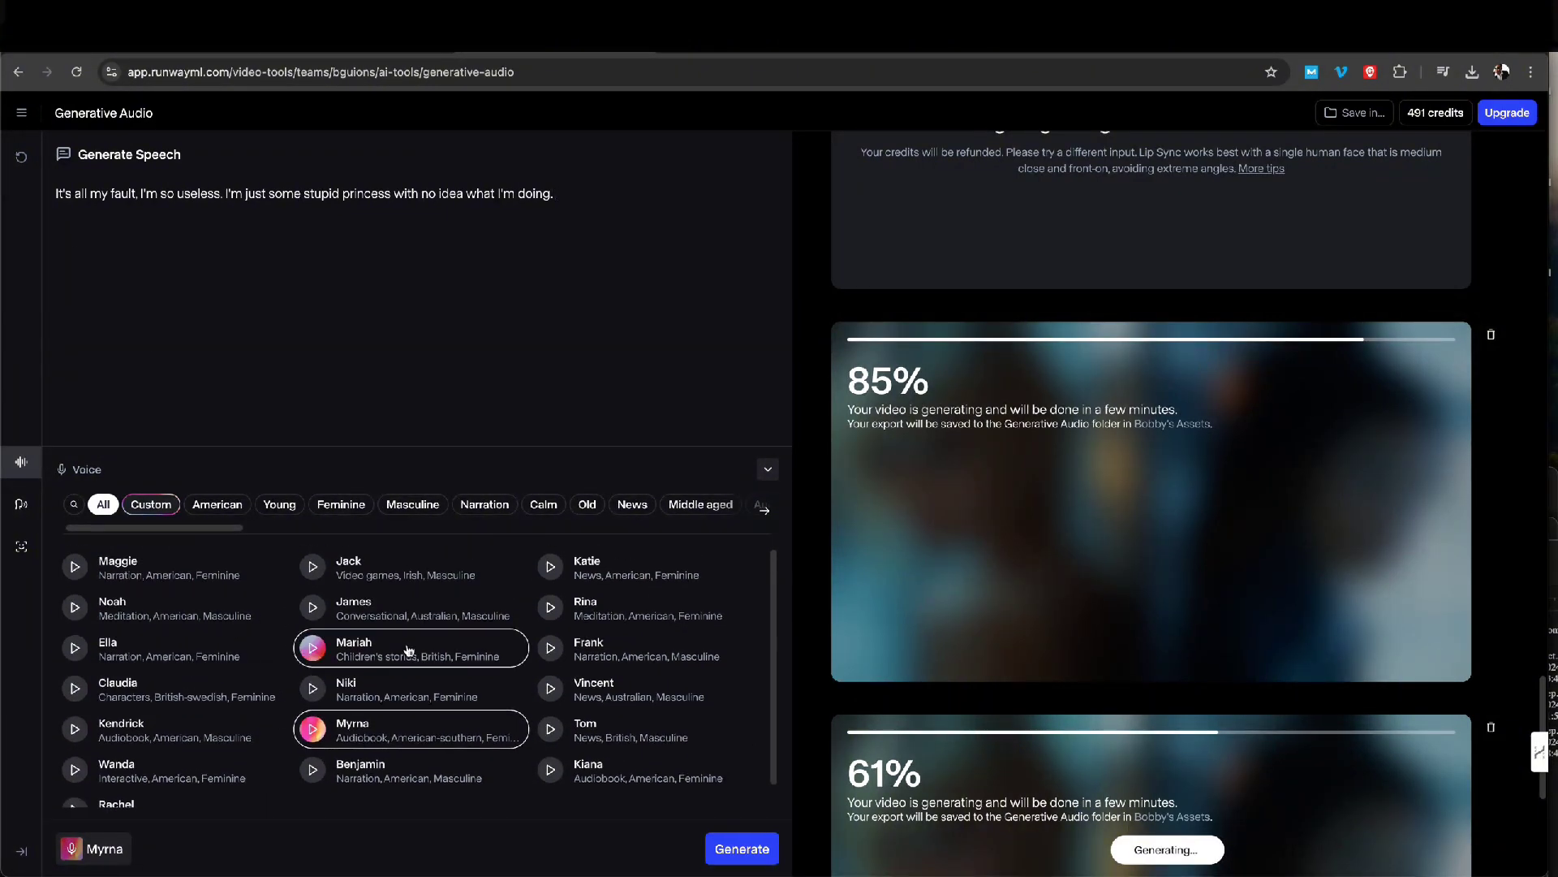
left_click(371, 704)
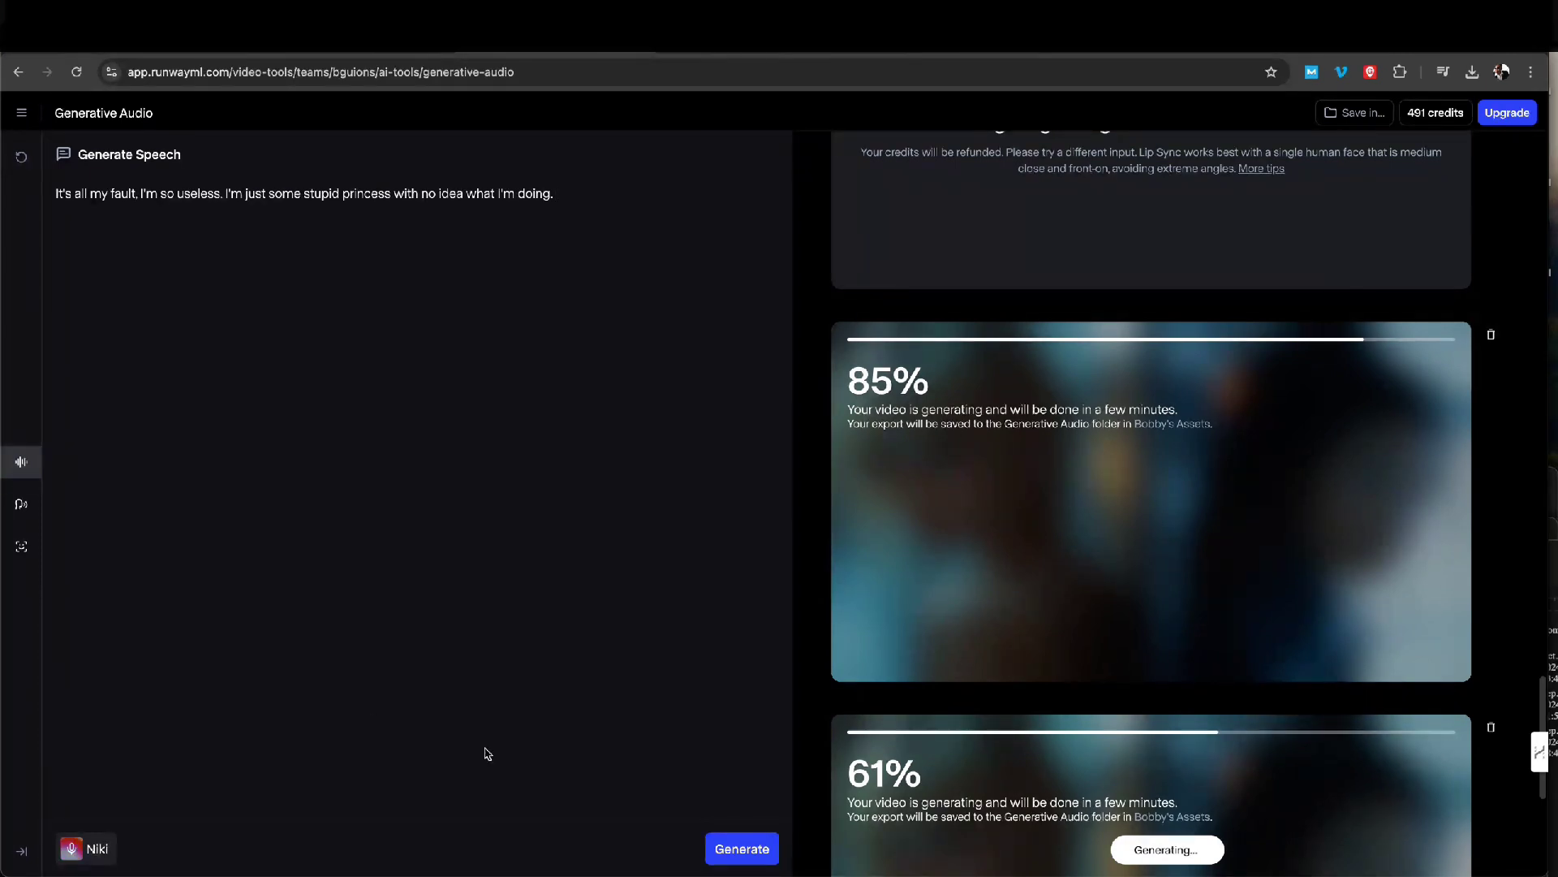
left_click(761, 848)
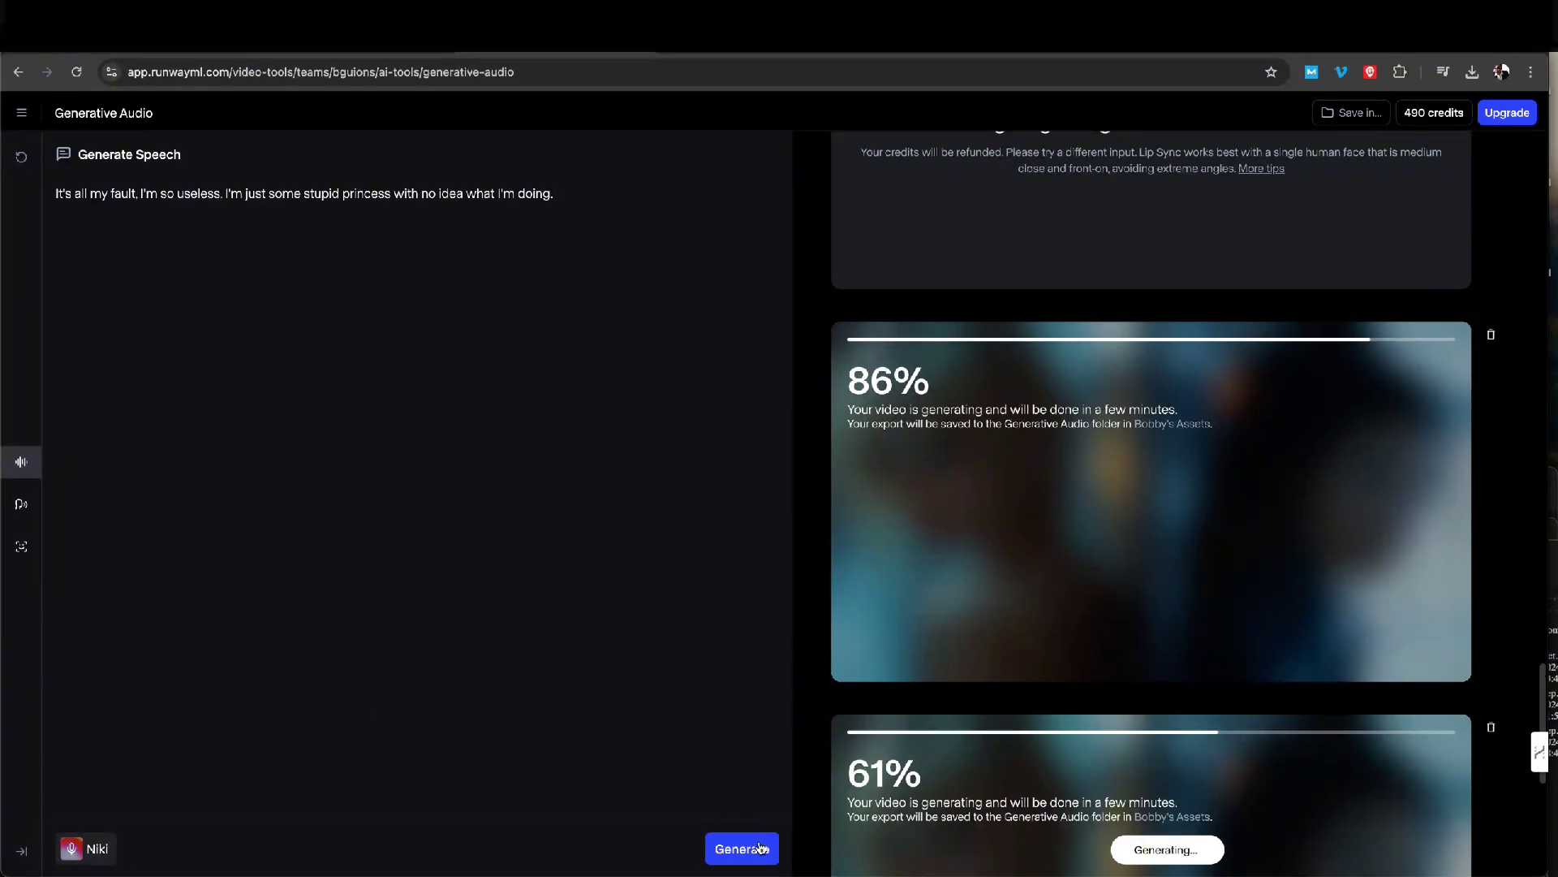
scroll(1108, 728, "down", 7)
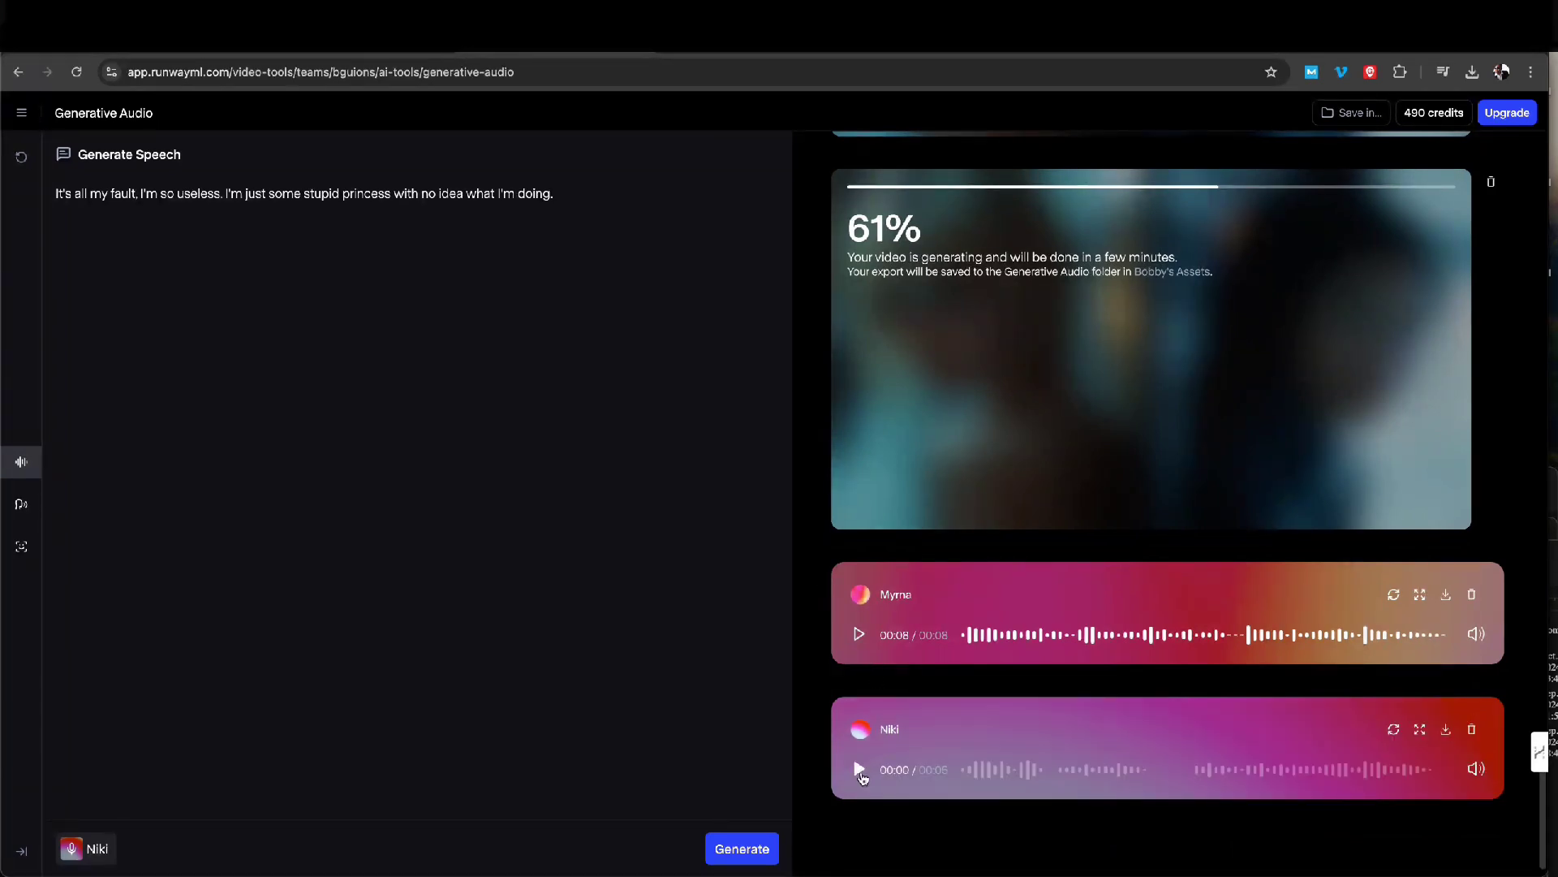
left_click(859, 768)
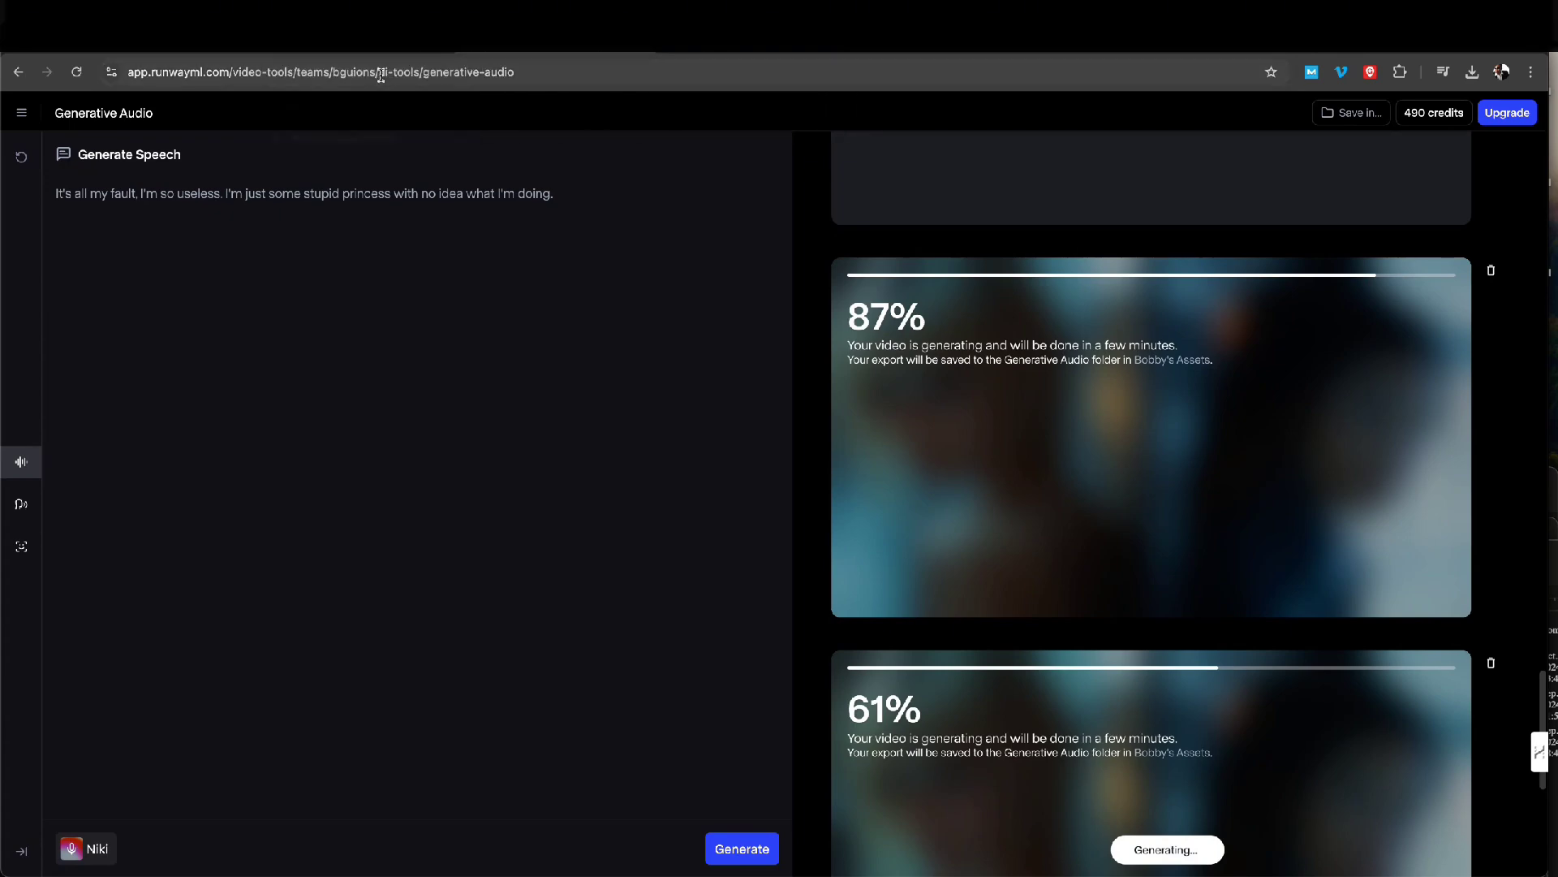
Switch to Kling AI and open Lip Sync with local dubbing for the 5-second "she starts to cry in hallway" video
left_click(519, 45)
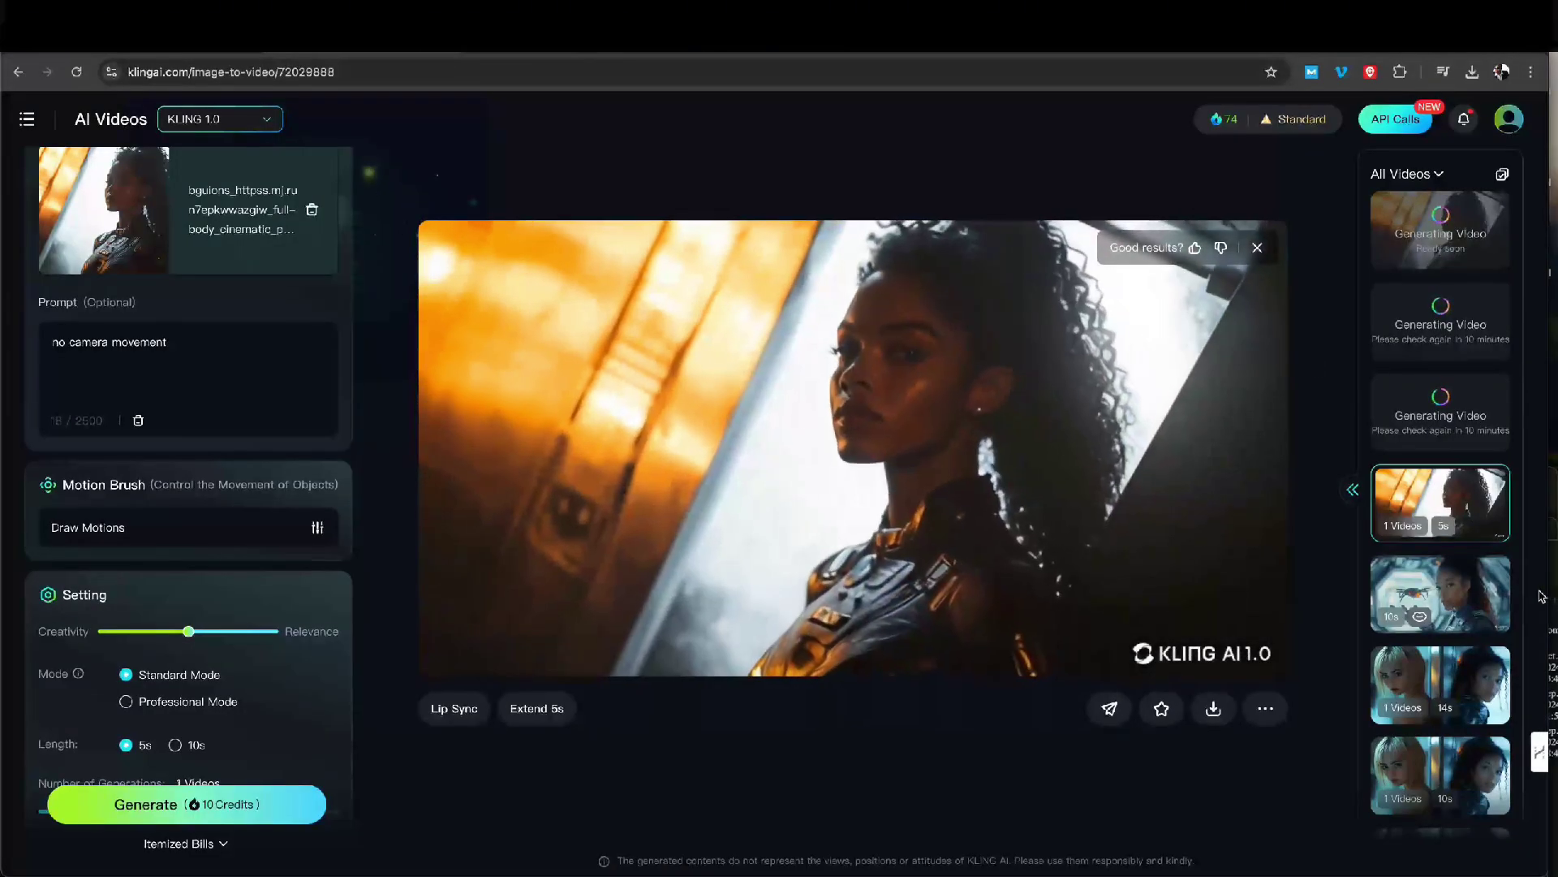
scroll(1496, 594, "down", 6)
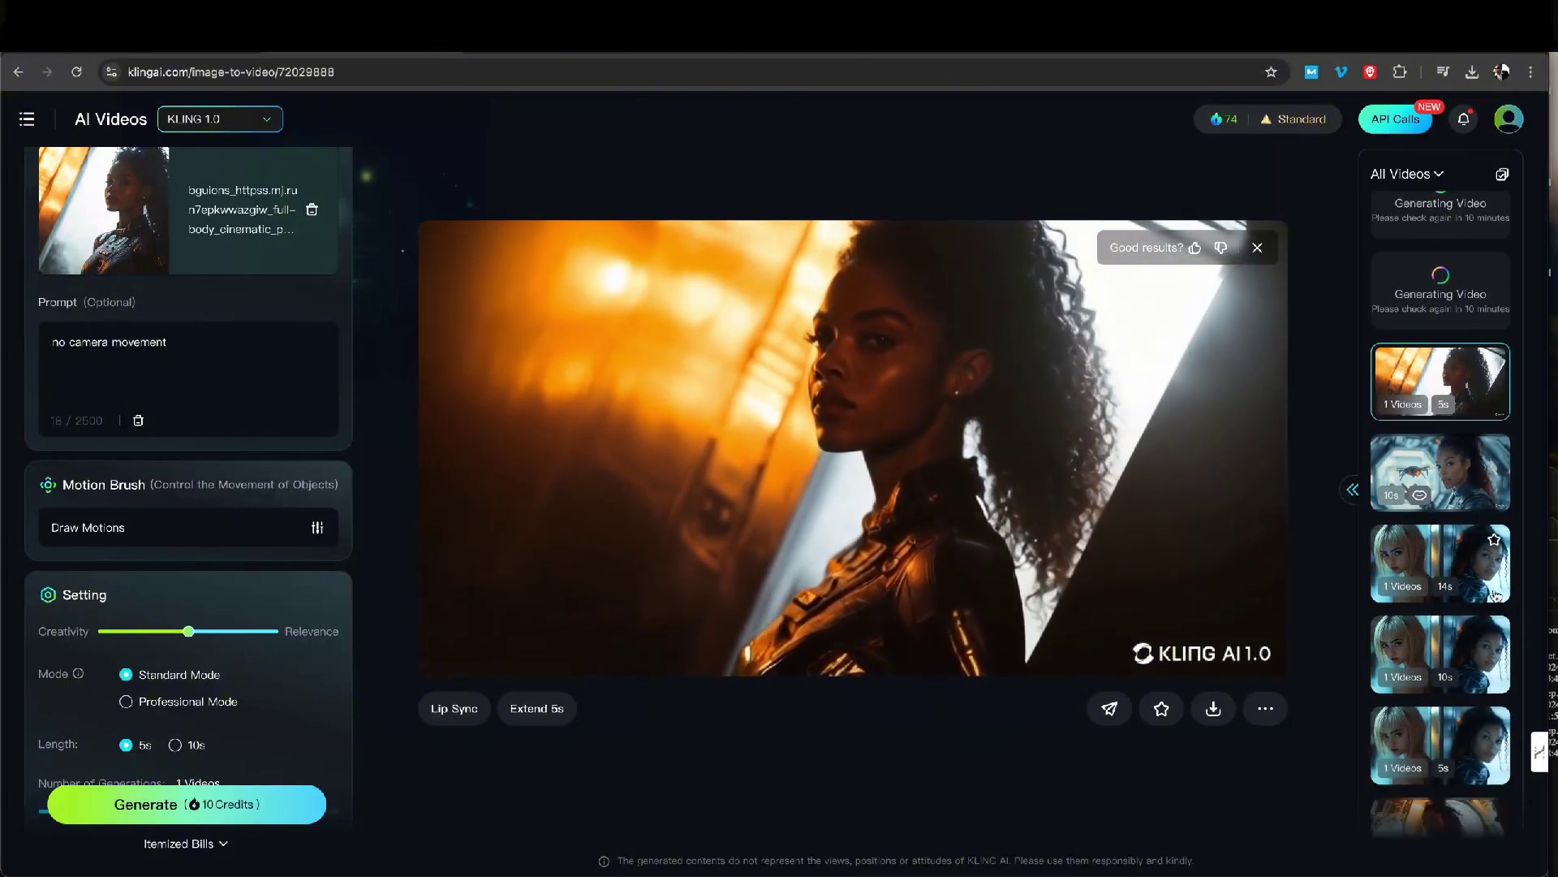
scroll(1496, 595, "down", 10)
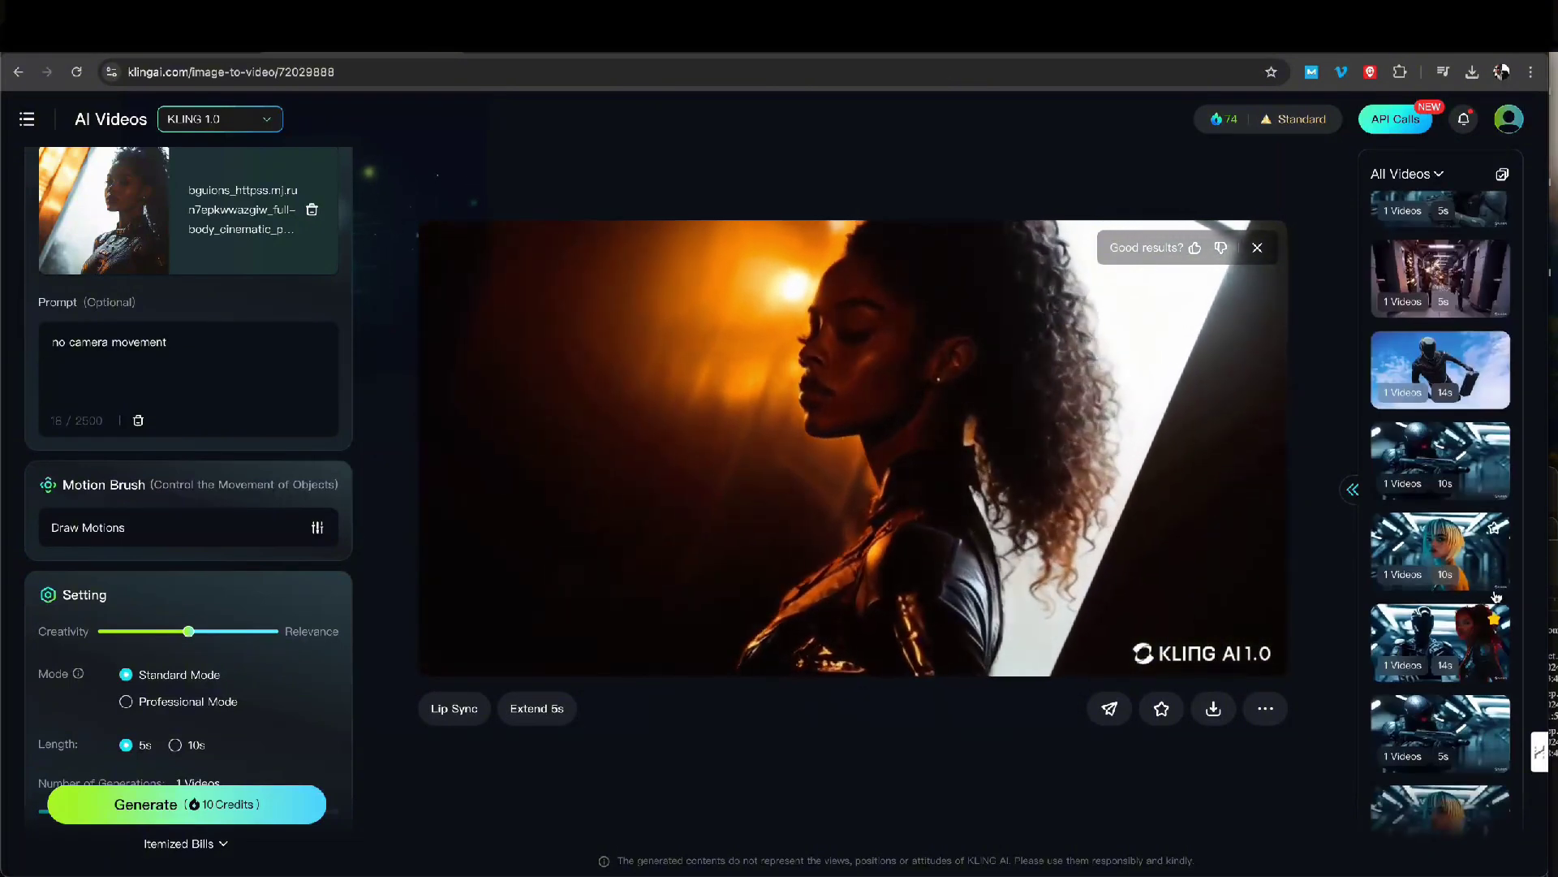
scroll(1496, 595, "down", 8)
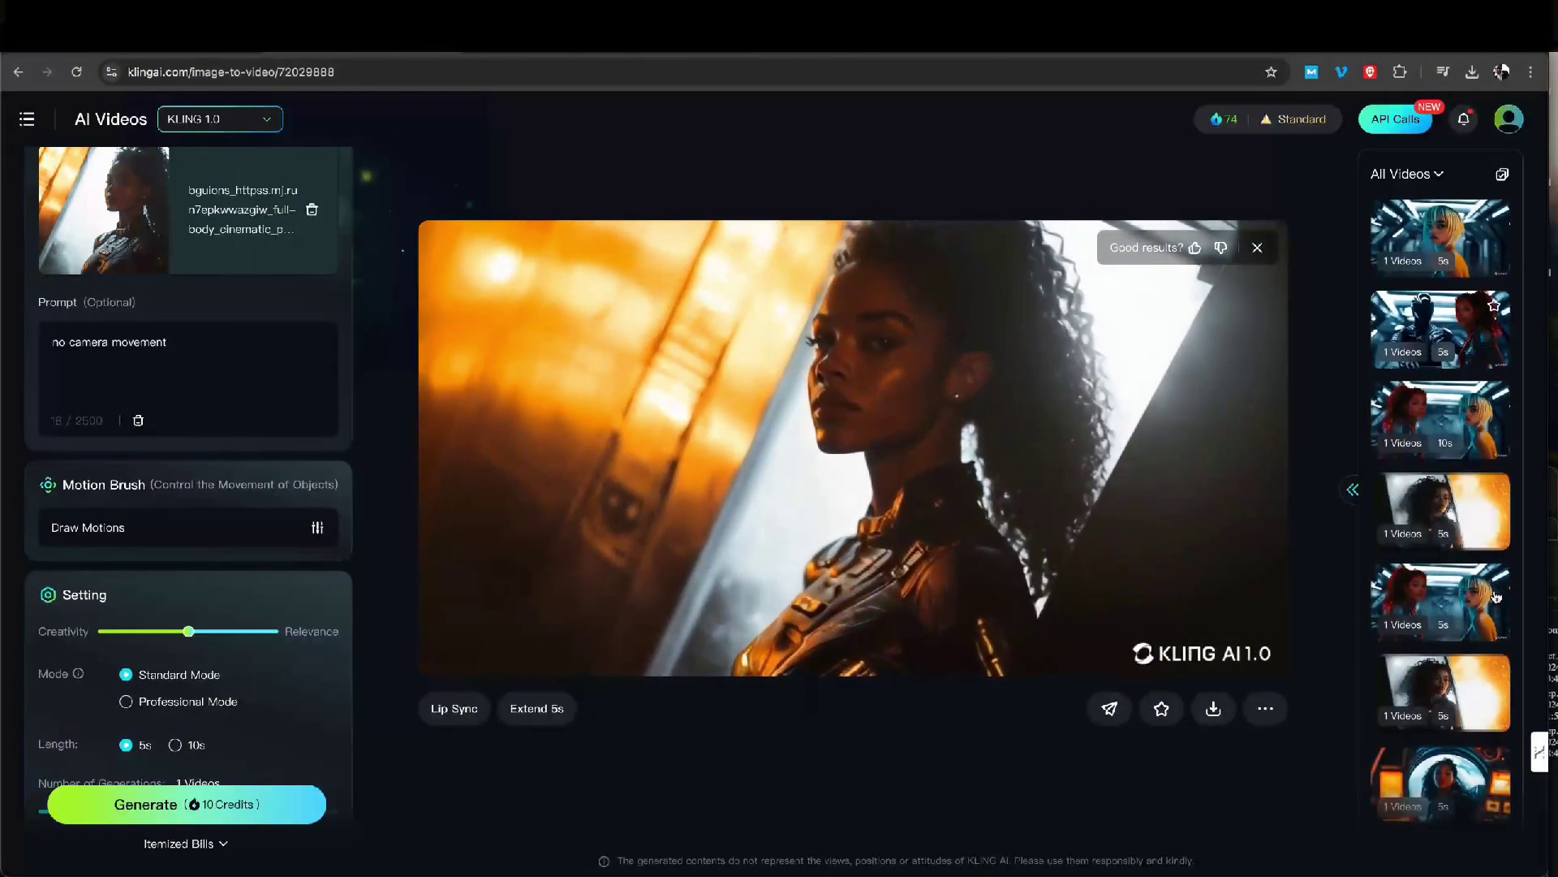
scroll(1495, 595, "down", 8)
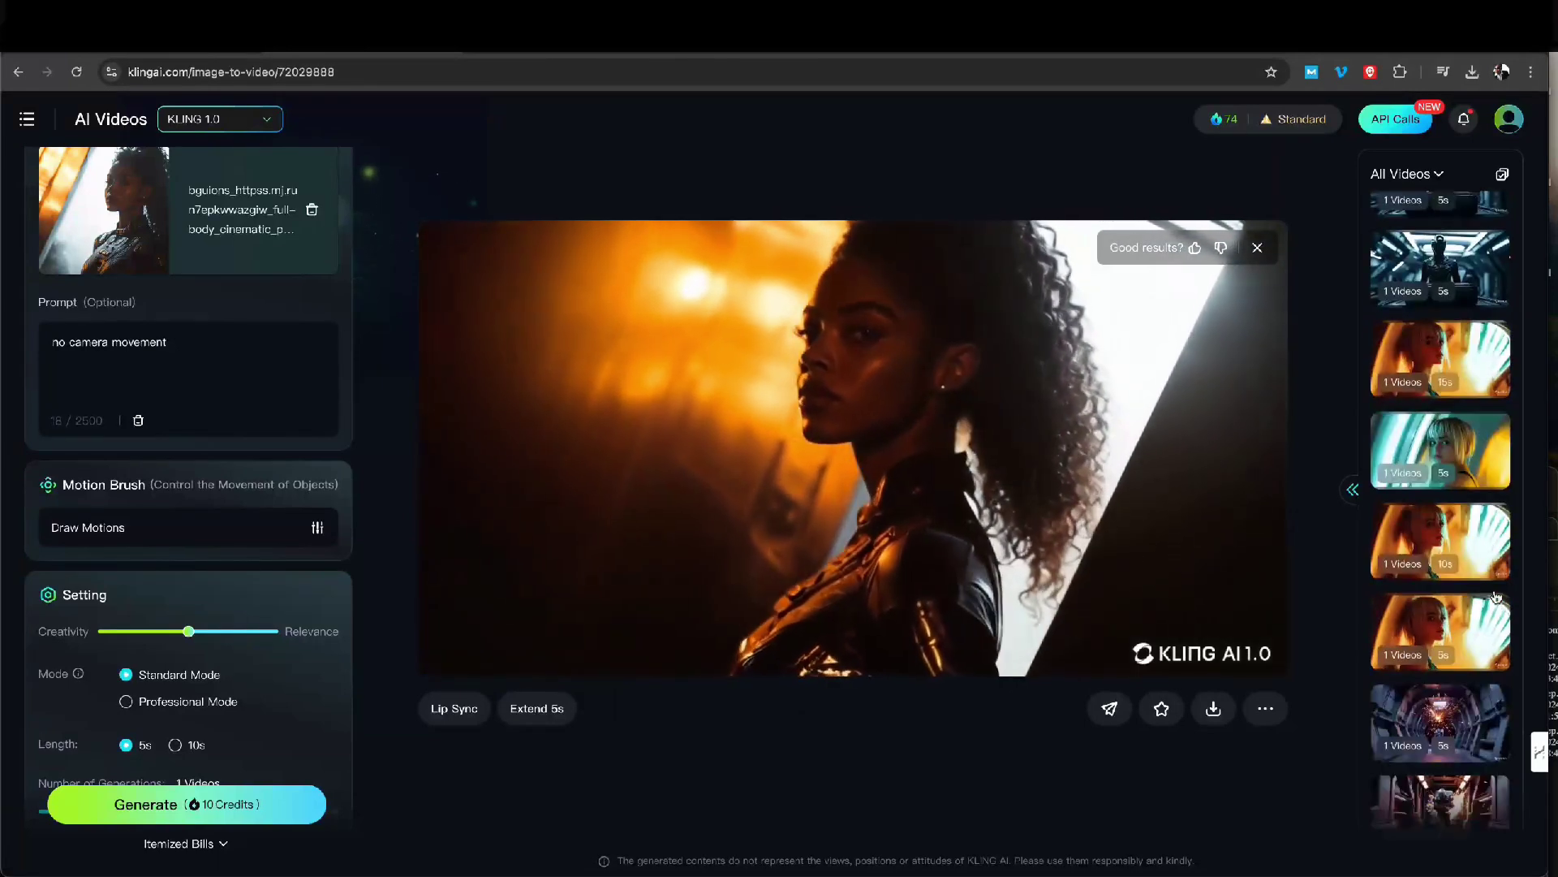
left_click(1418, 626)
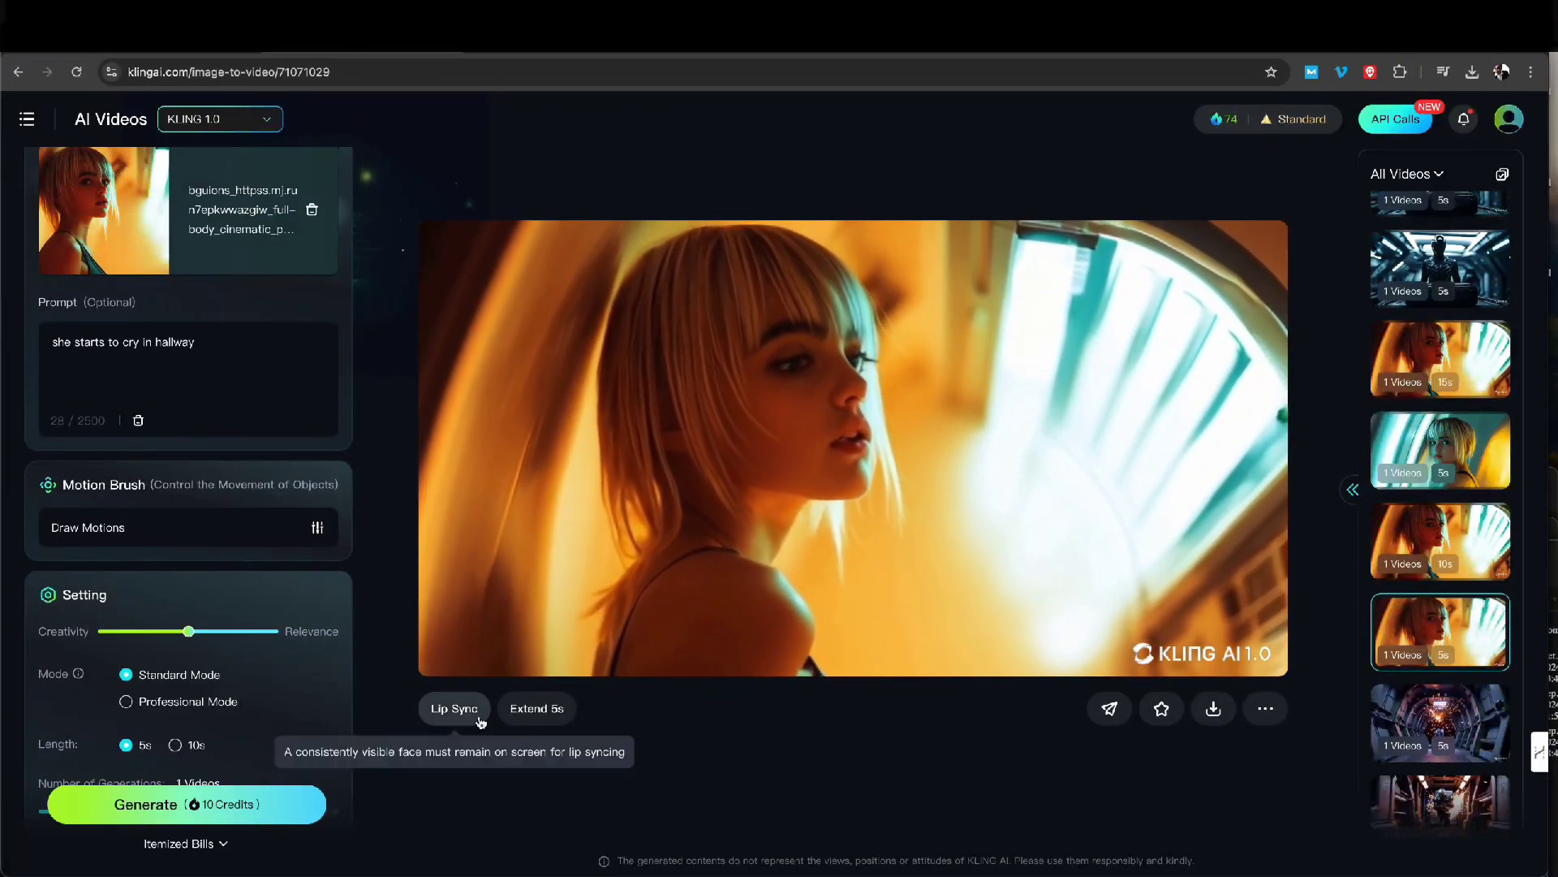
left_click(451, 708)
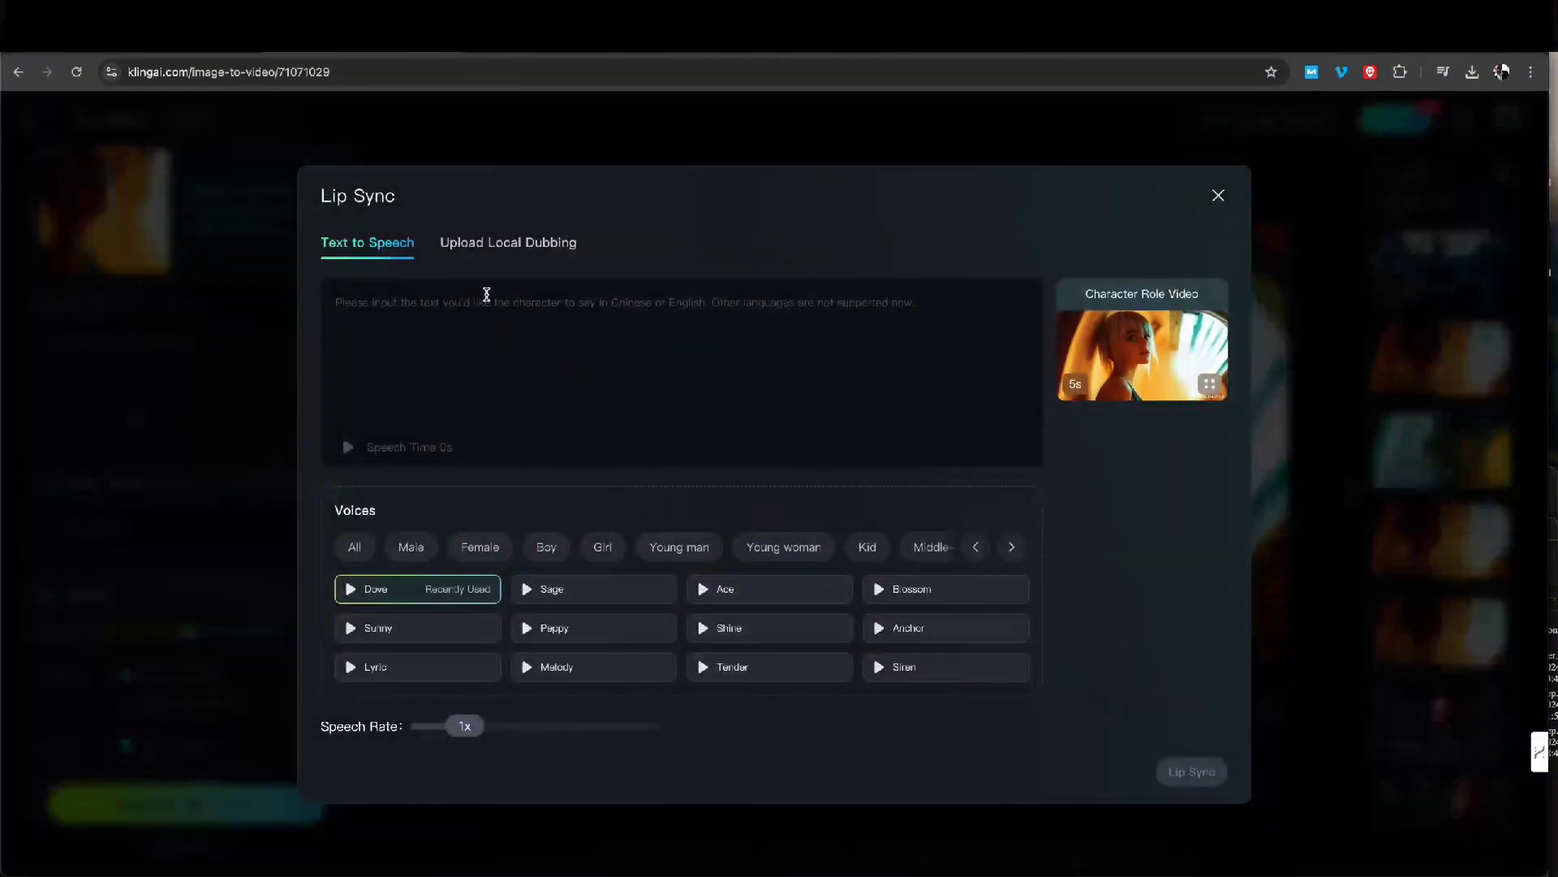
left_click(512, 243)
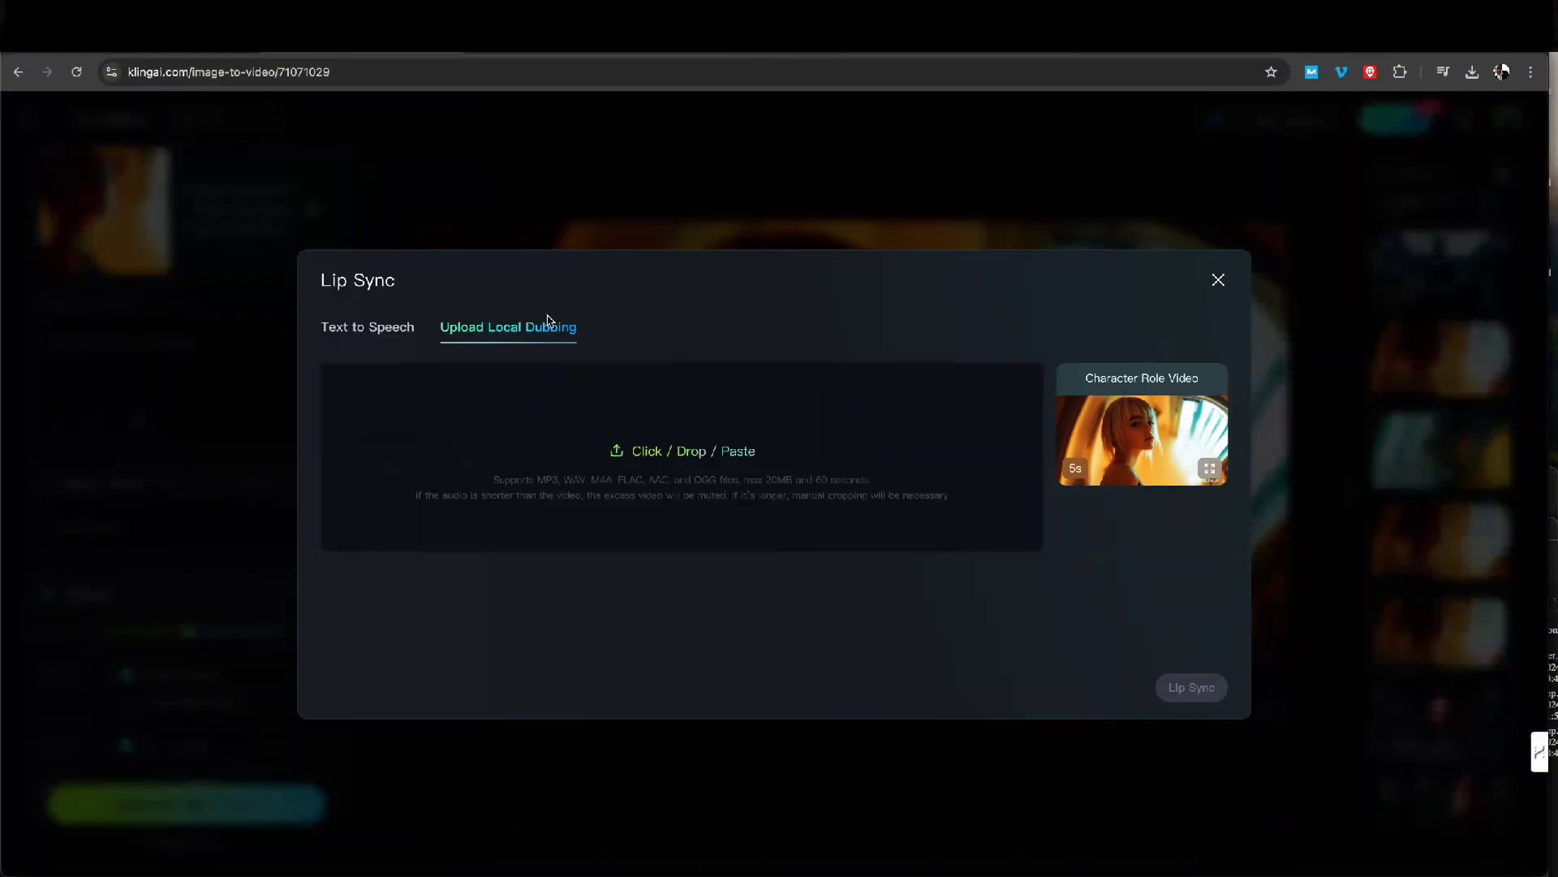
Browse Downloads for the dubbing audio, preview both "Text to Speech_Myrna" files, and close the file picker without choosing one
left_click(702, 454)
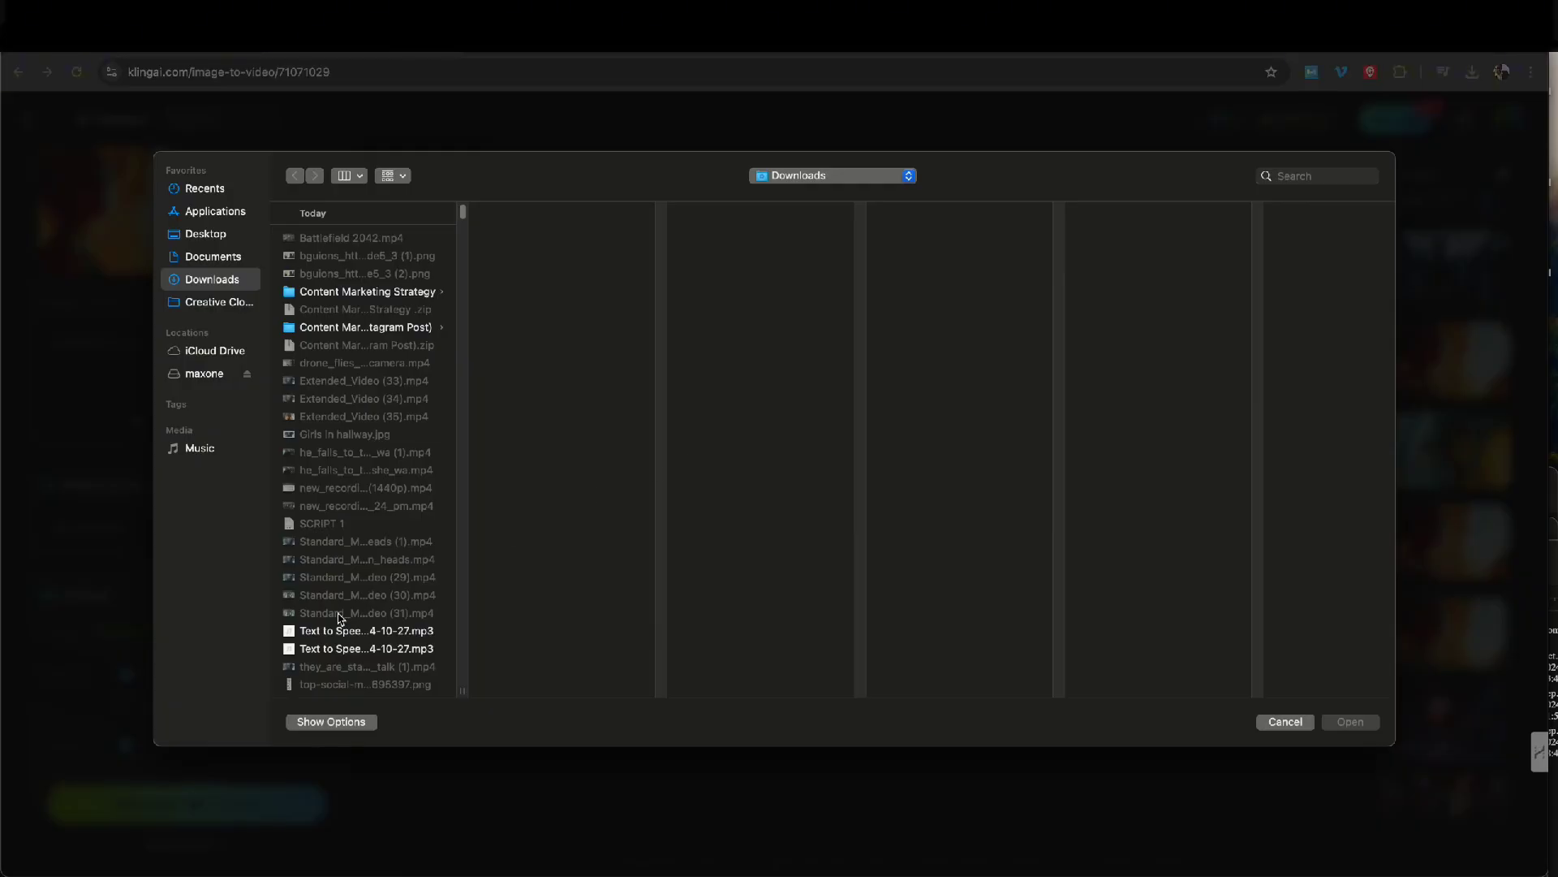
scroll(340, 619, "down", 2)
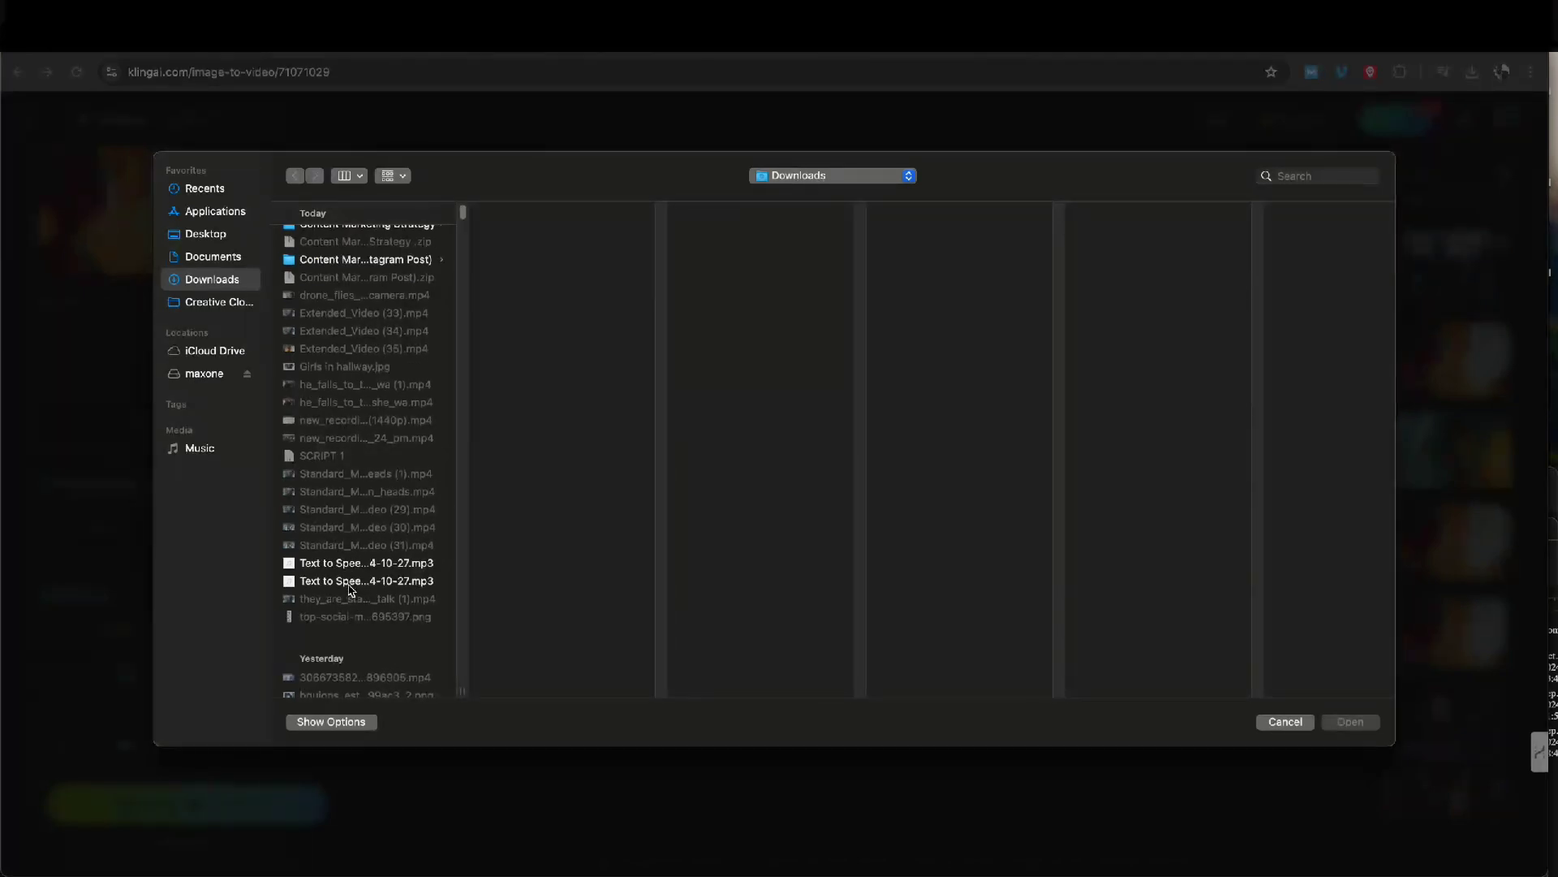
left_click(351, 582)
left_click(926, 348)
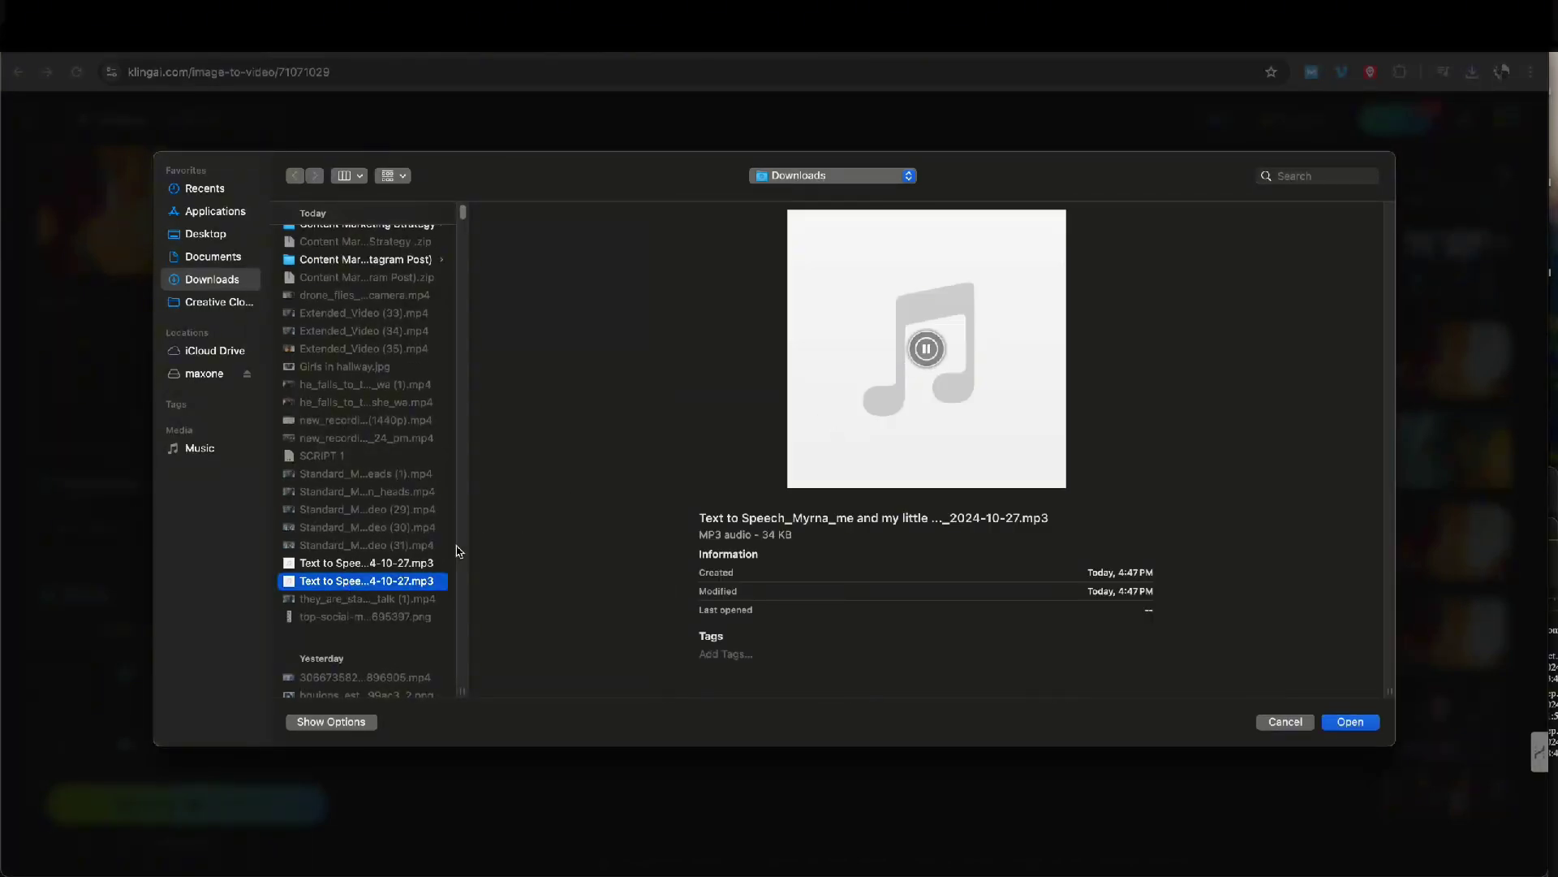
left_click(395, 564)
left_click(927, 351)
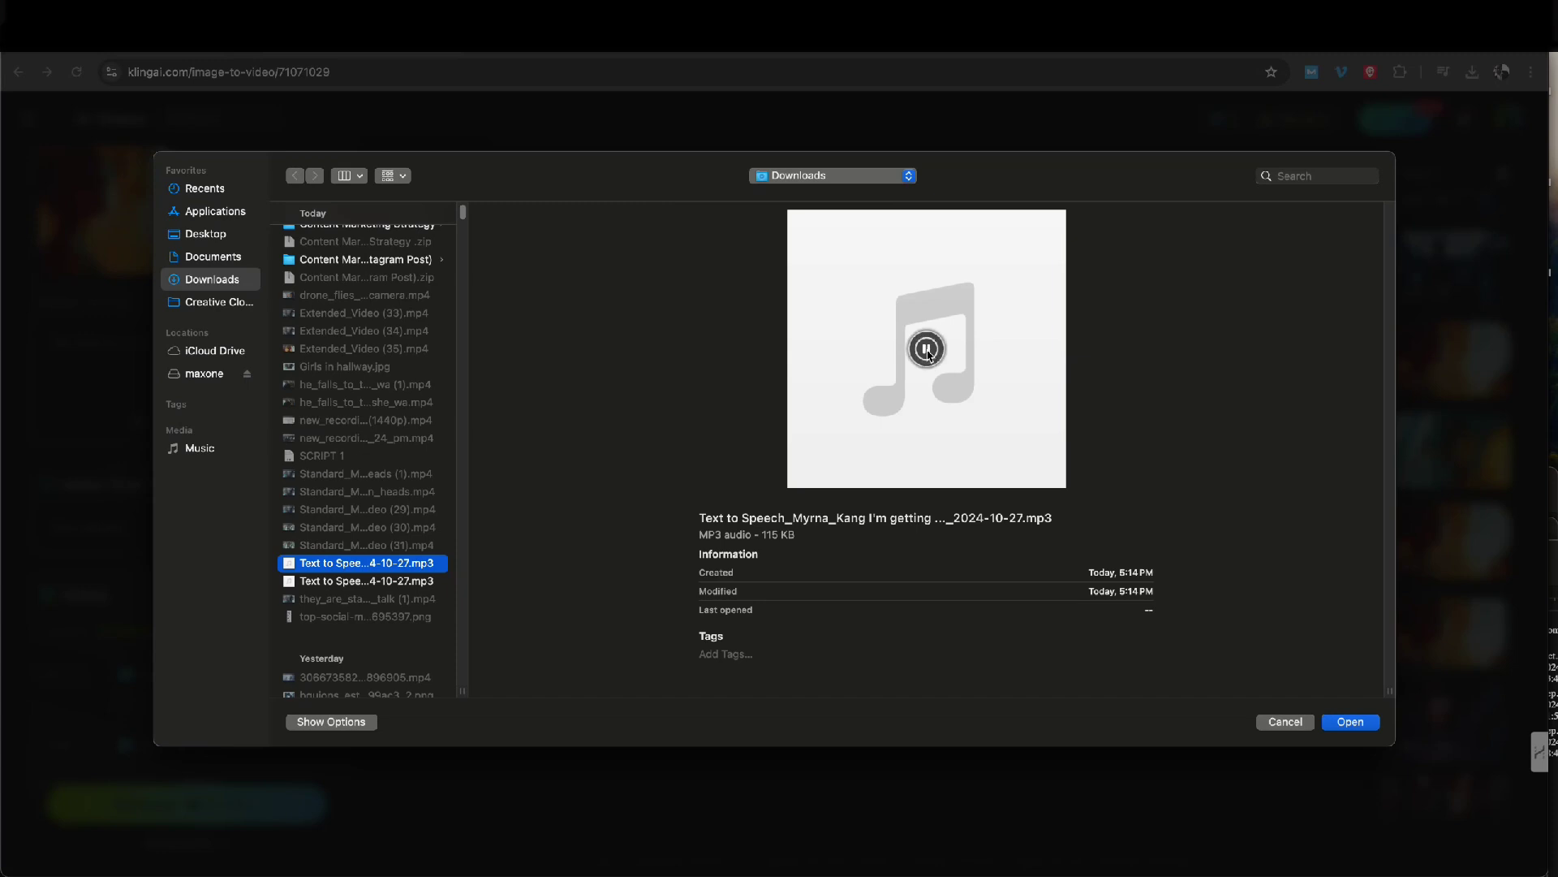
scroll(402, 460, "up", 2)
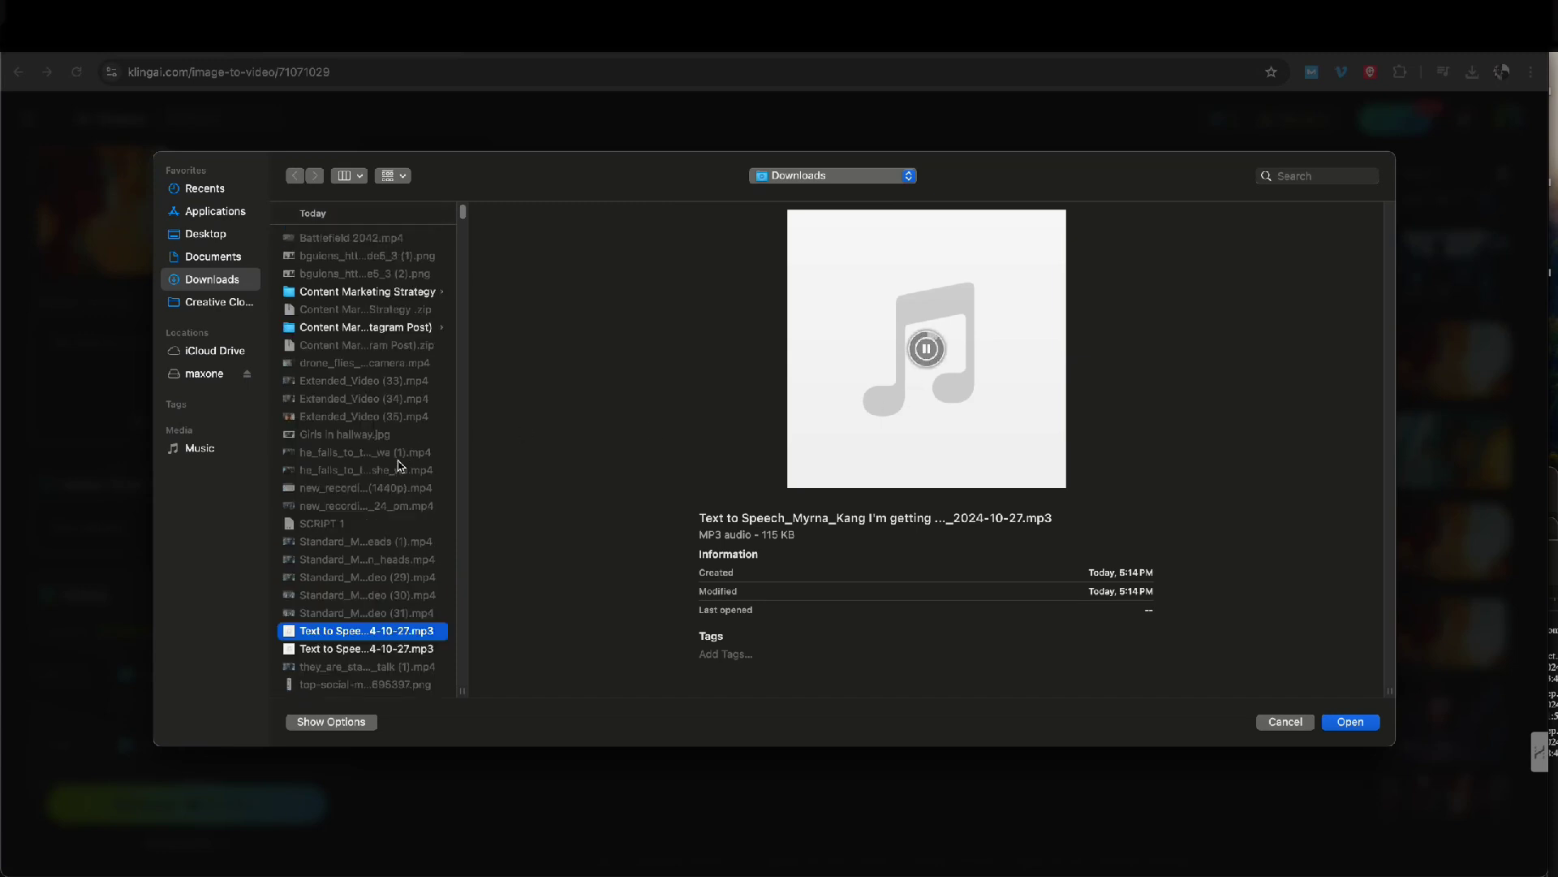
left_click(1282, 722)
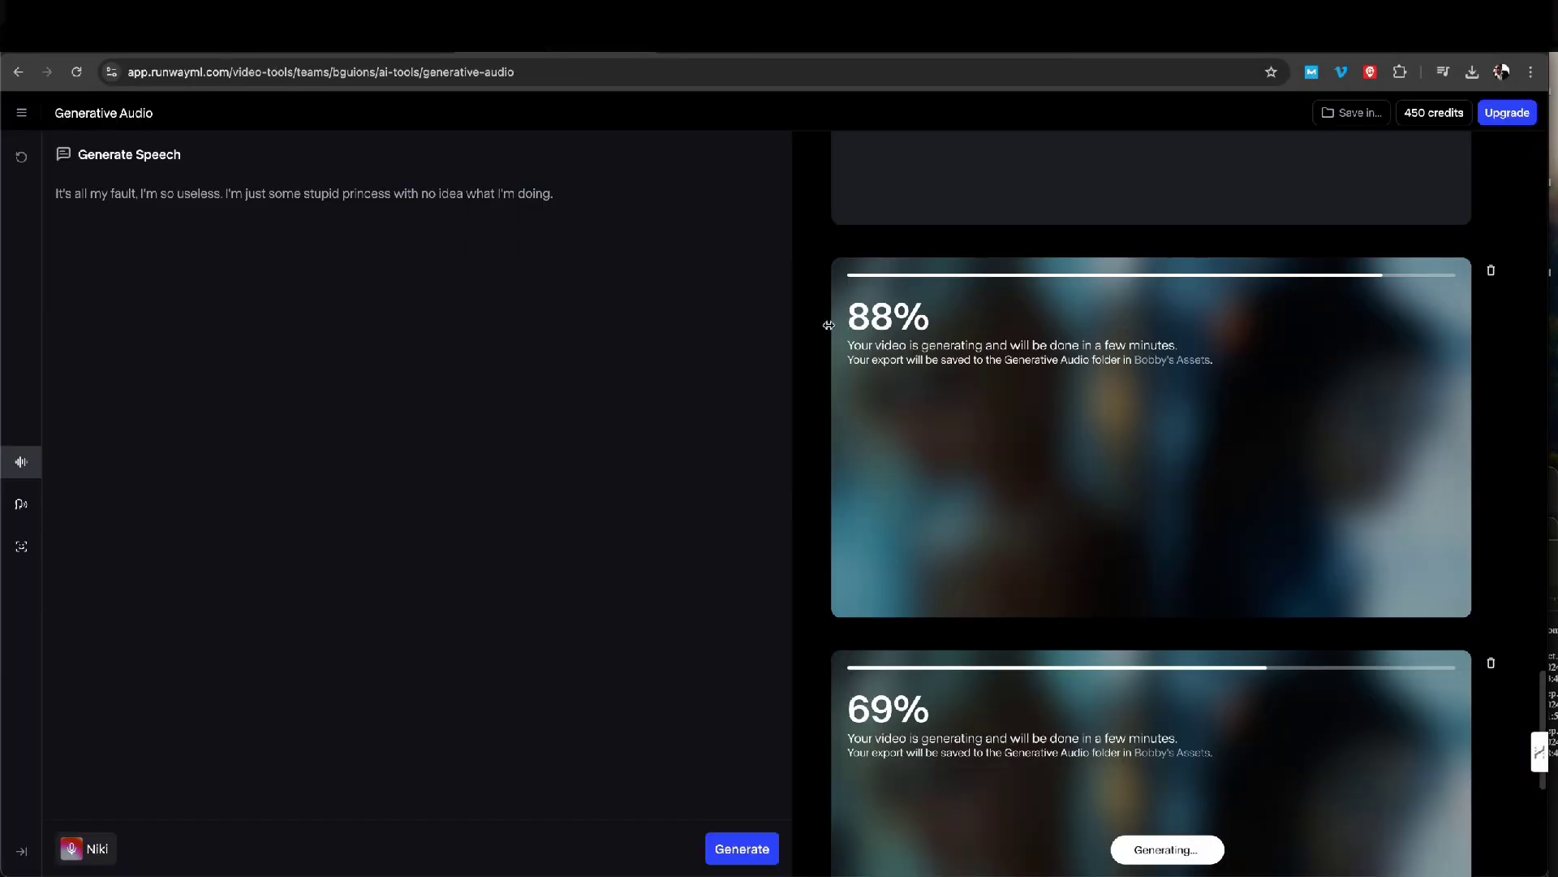
Download the generated Niki speech audio as an MP3
scroll(1134, 706, "down", 5)
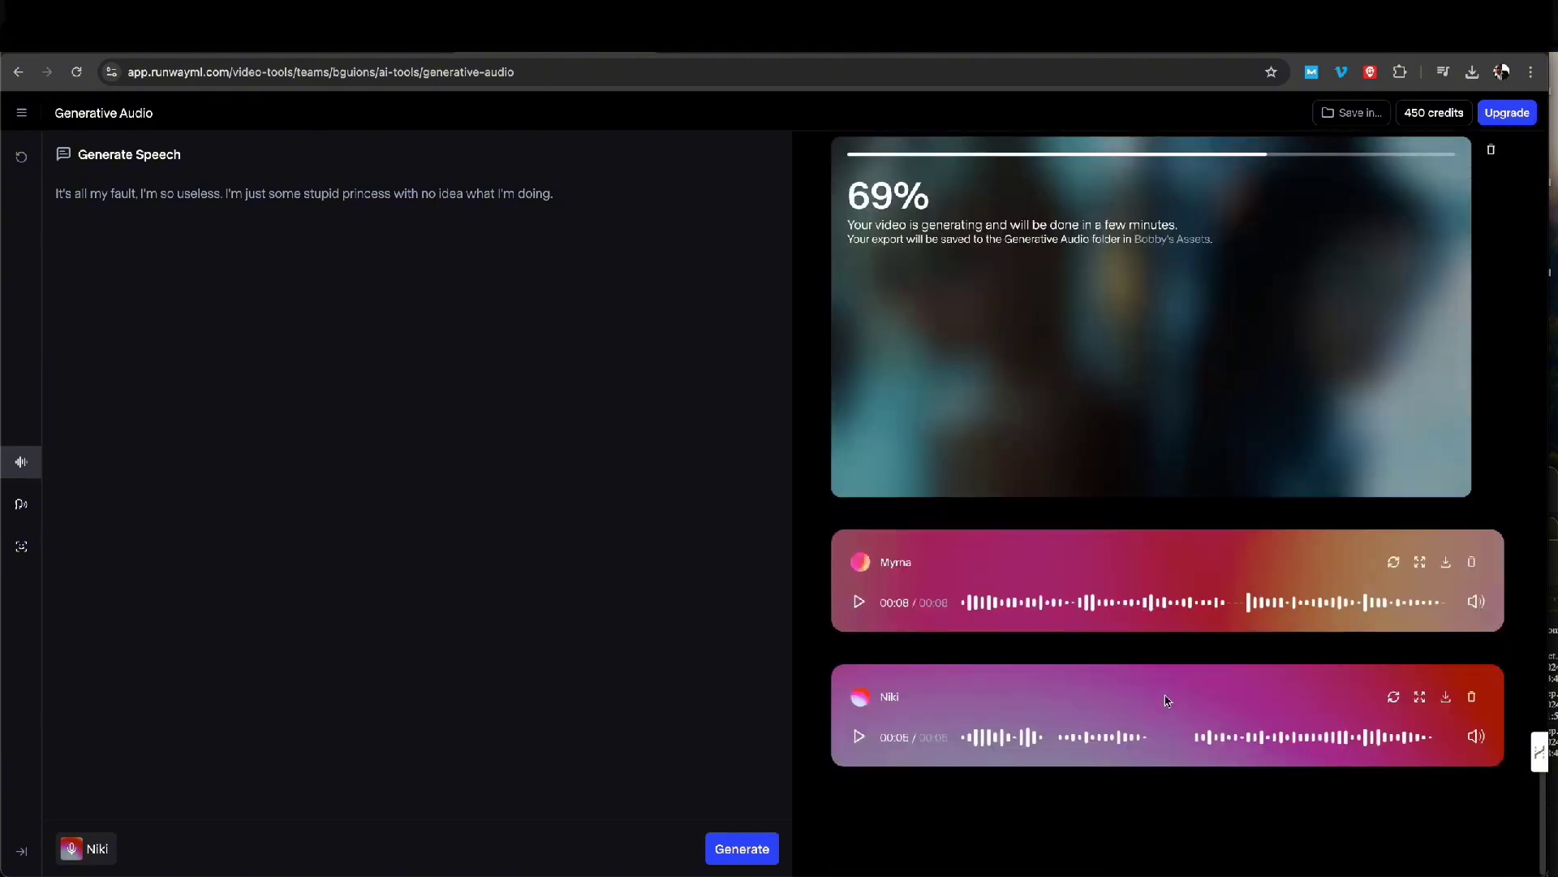
mouse_move(1518, 727)
left_click(1446, 696)
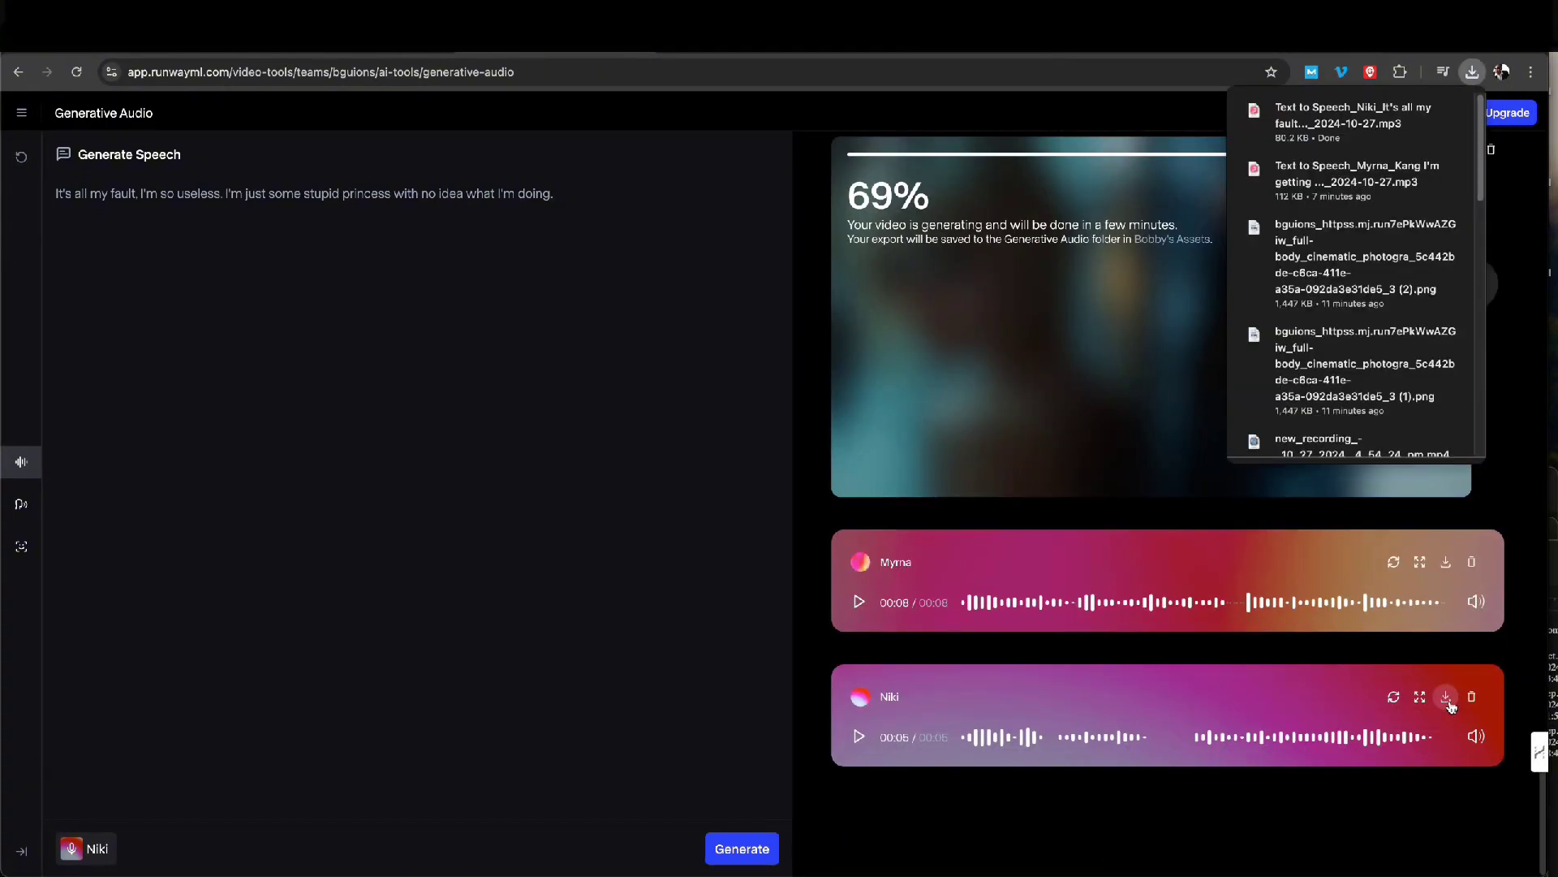
left_click(807, 162)
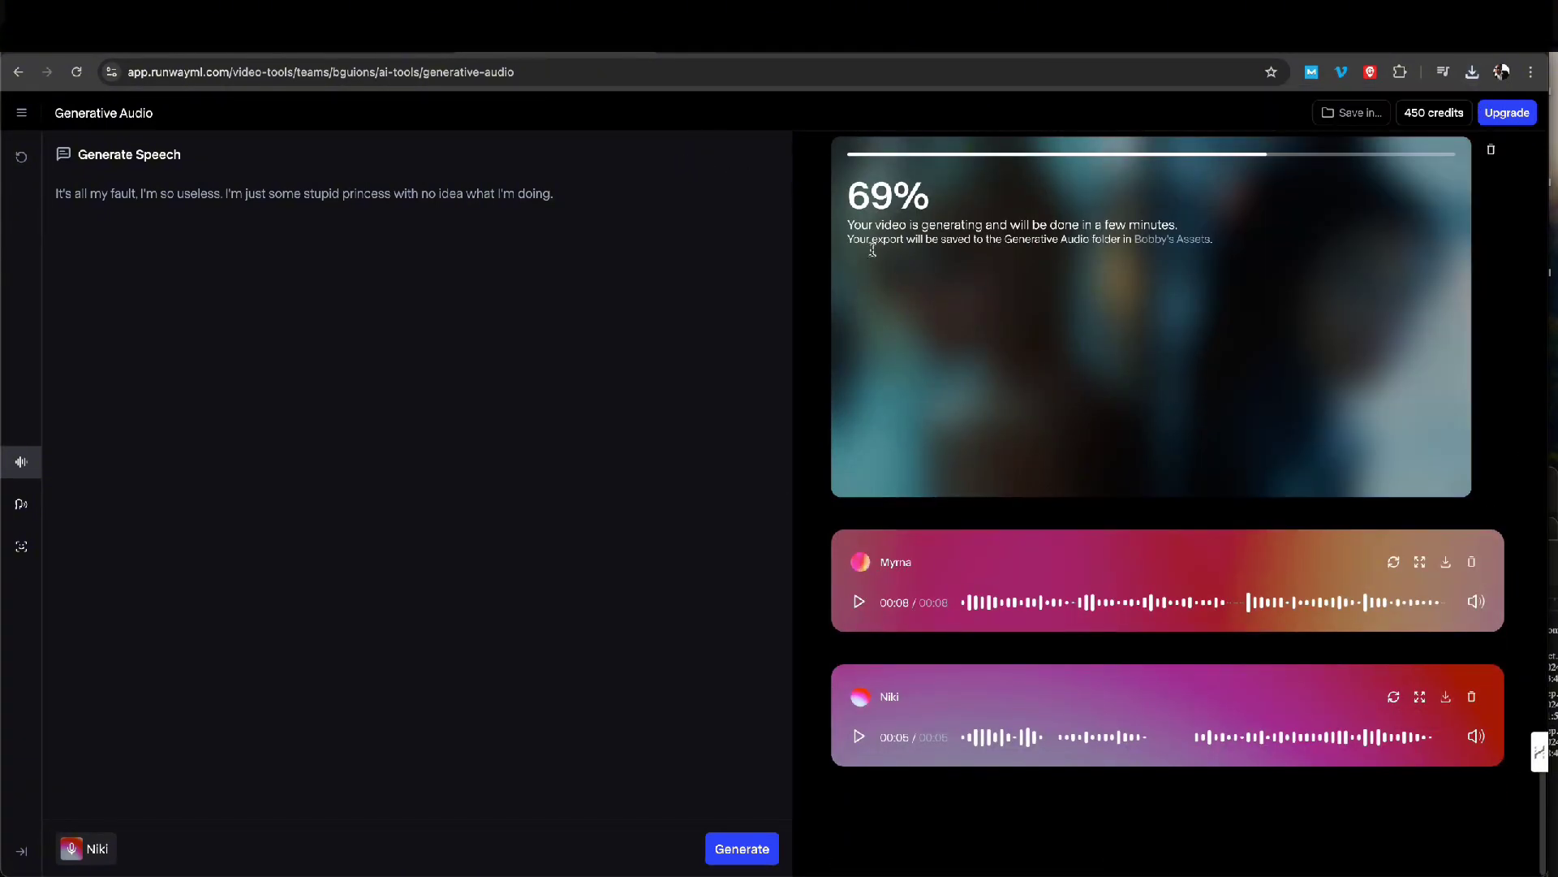
scroll(952, 394, "up", 1)
scroll(952, 394, "up", 5)
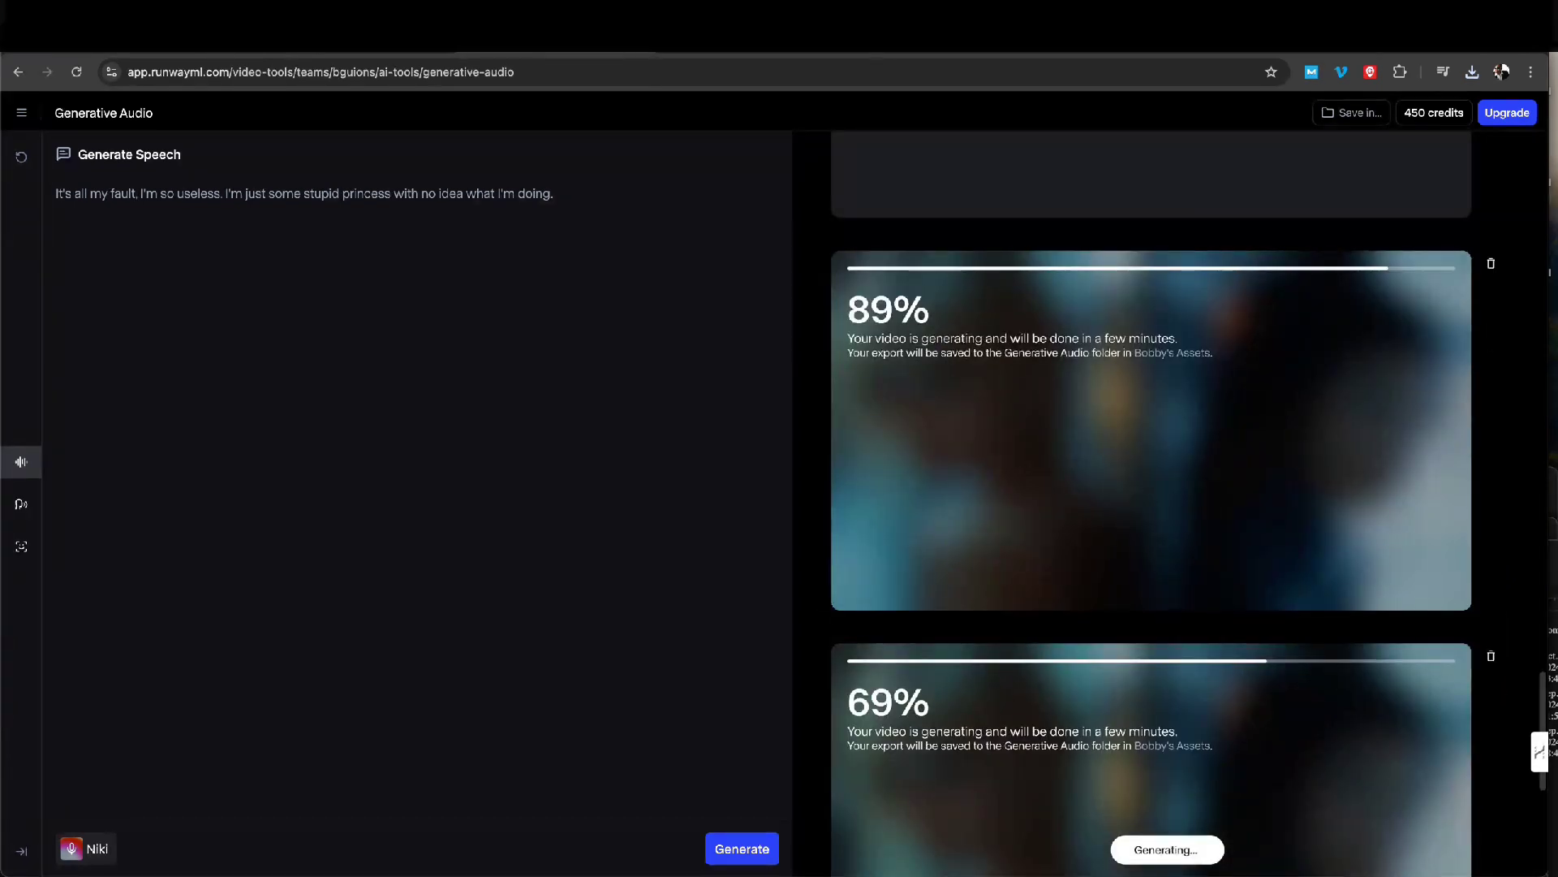
Switch to Kling AI and upload "Text to Speech_Niki_It's all my fault" as the local dubbing for the "she starts to cry in hallway" video
left_click(357, 36)
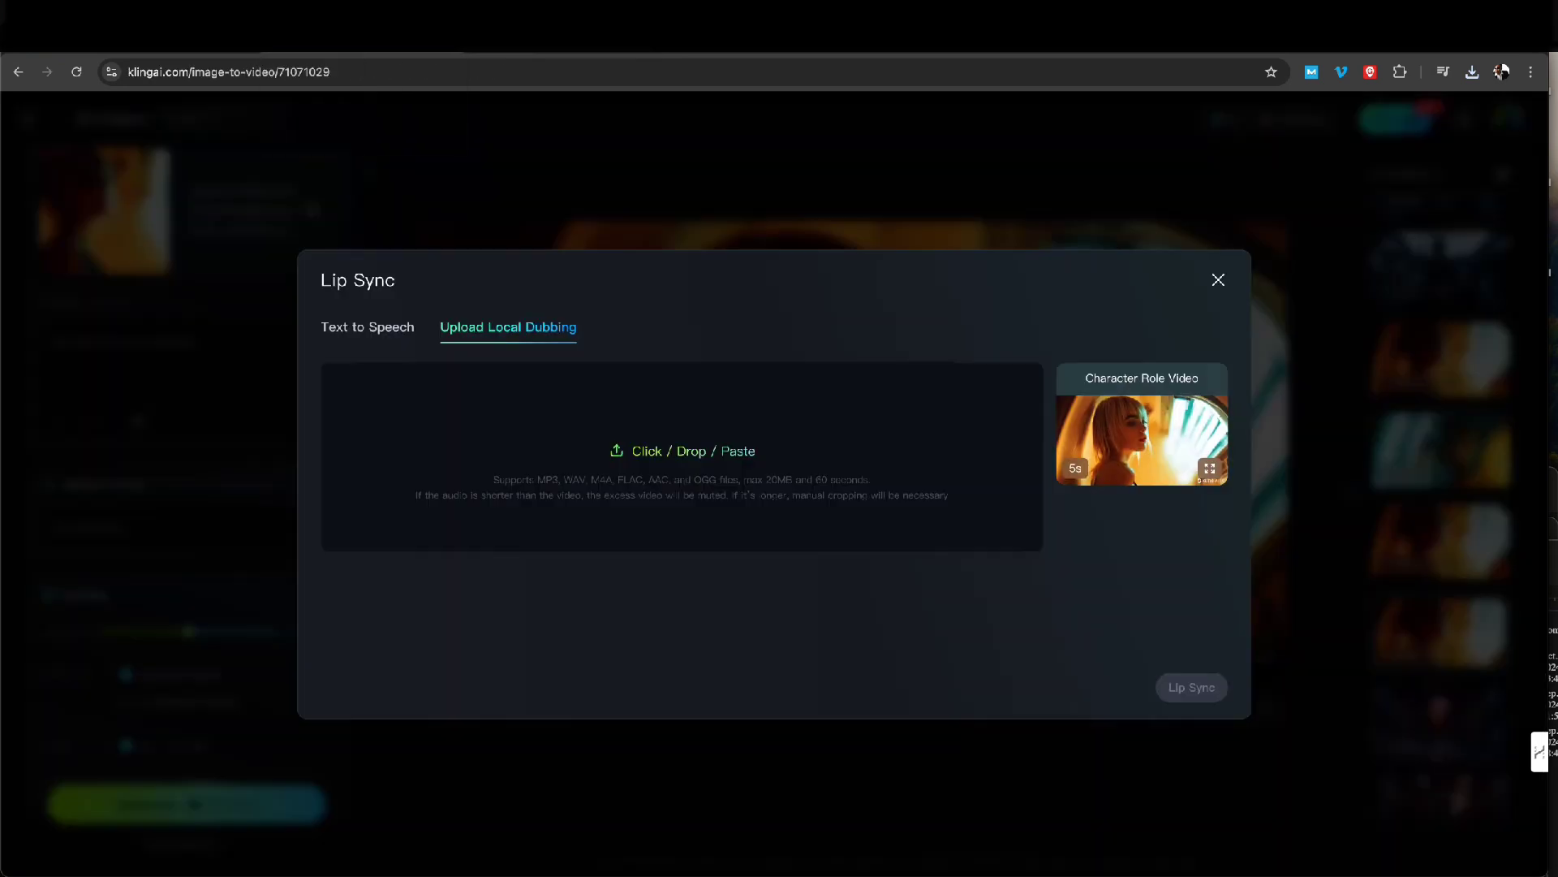
left_click(695, 458)
scroll(438, 583, "down", 1)
left_click(375, 652)
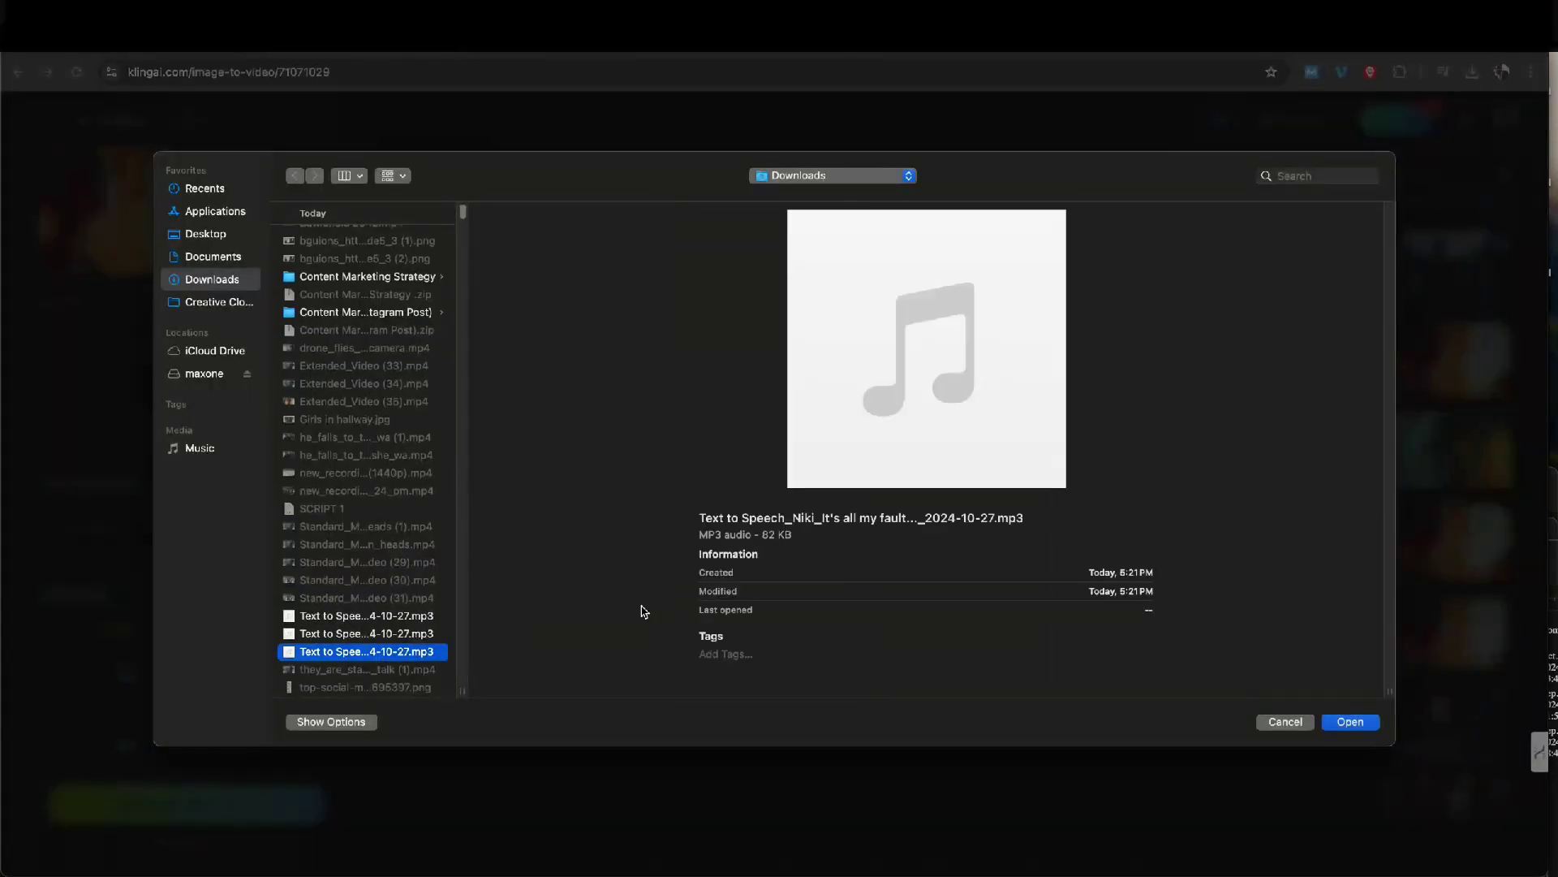
left_click(928, 350)
left_click(1350, 721)
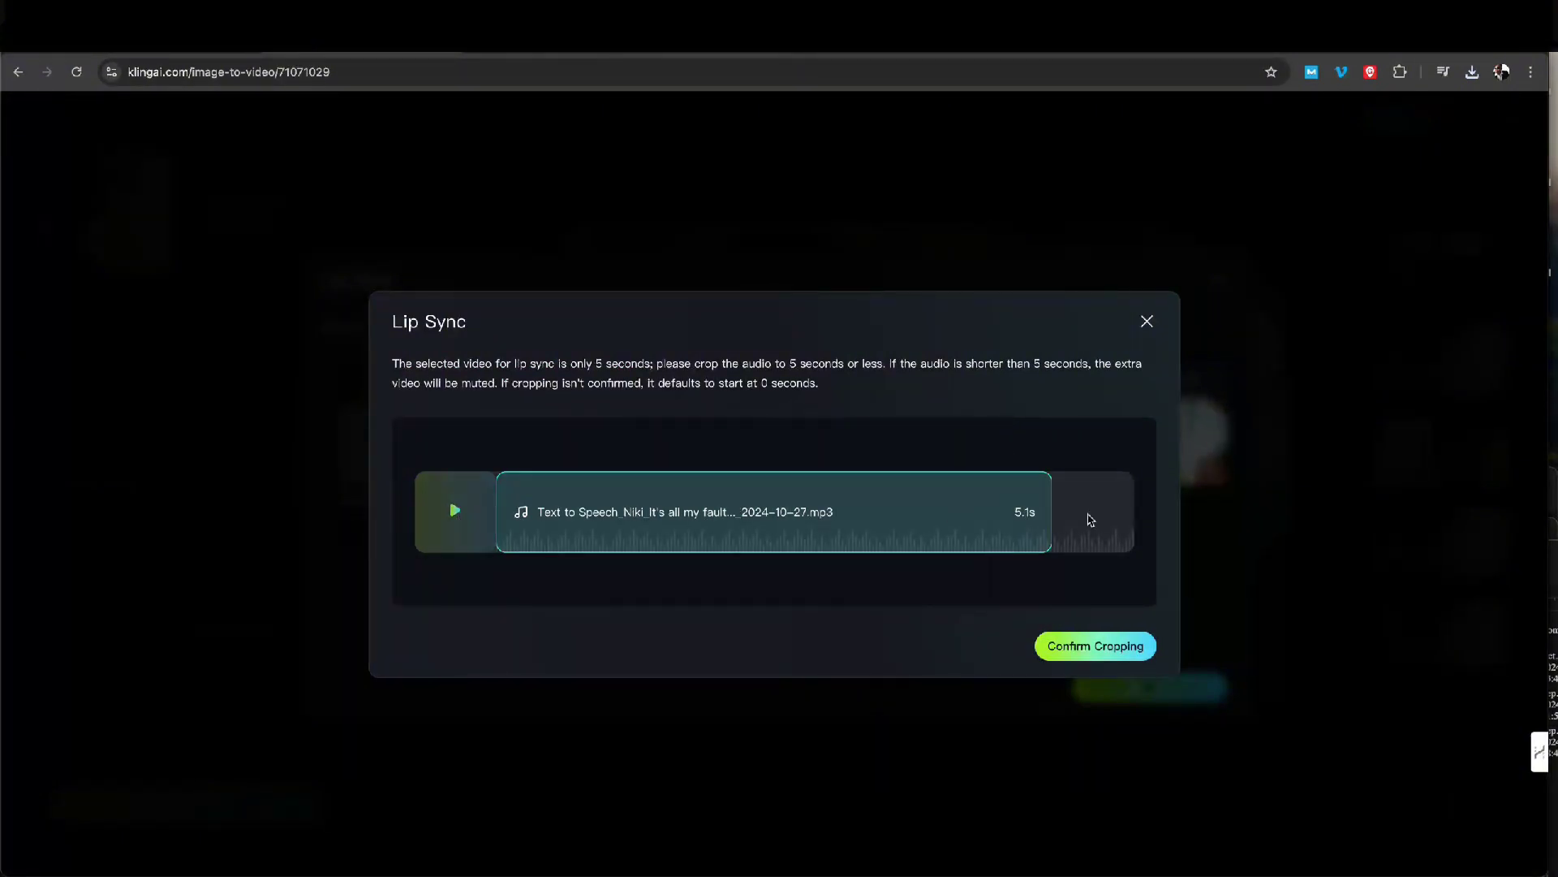
Crop the Niki dubbing to its last 4.7 seconds and start the lip sync
left_click(448, 511)
left_click_drag(680, 523, 852, 528)
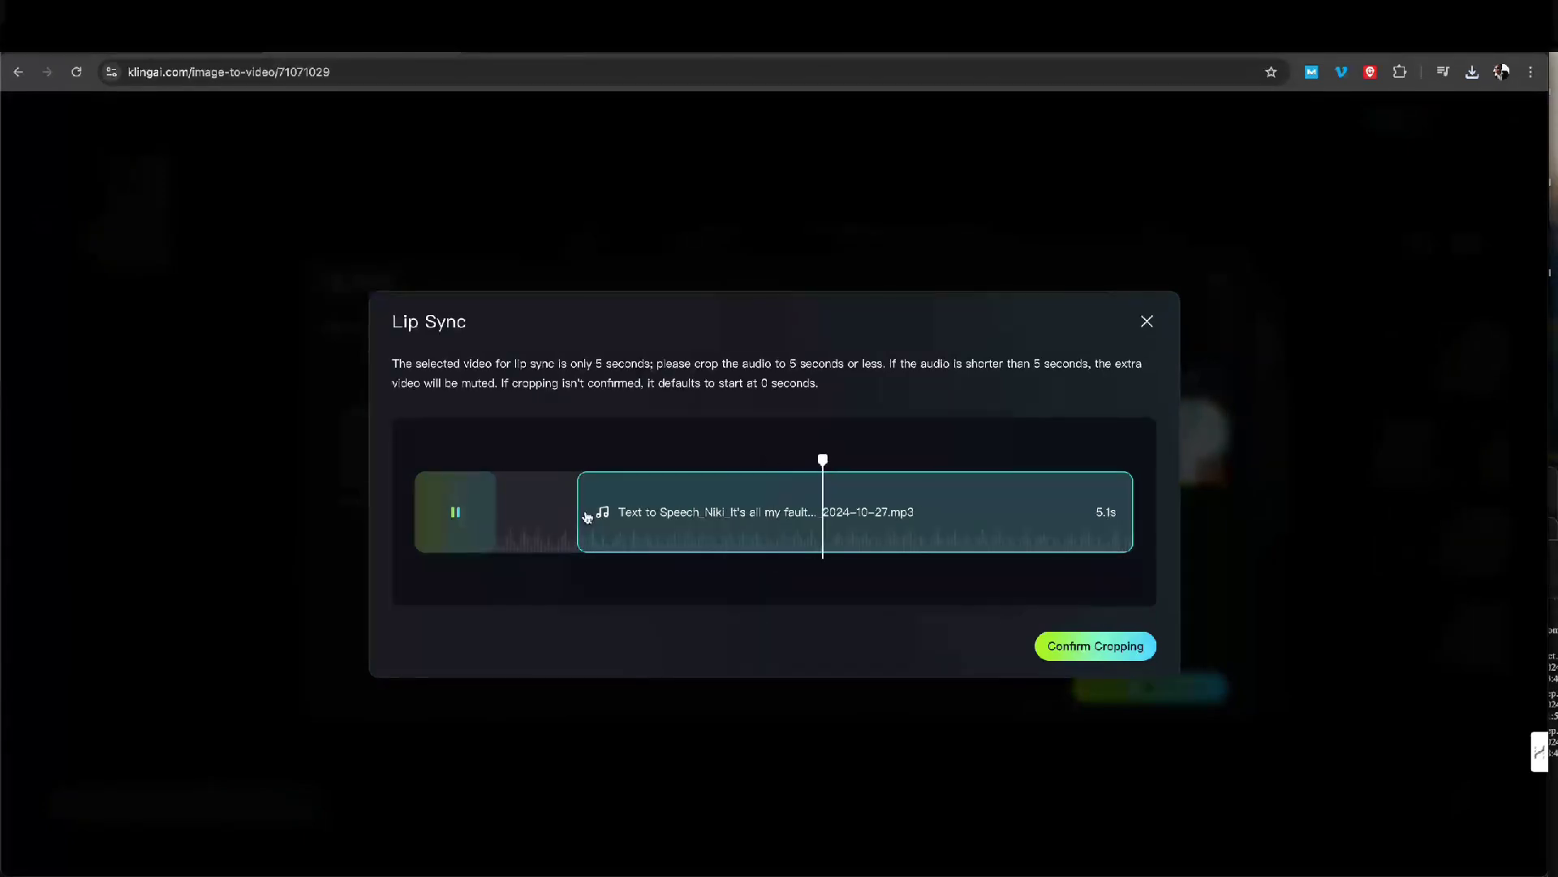
left_click_drag(585, 513, 621, 508)
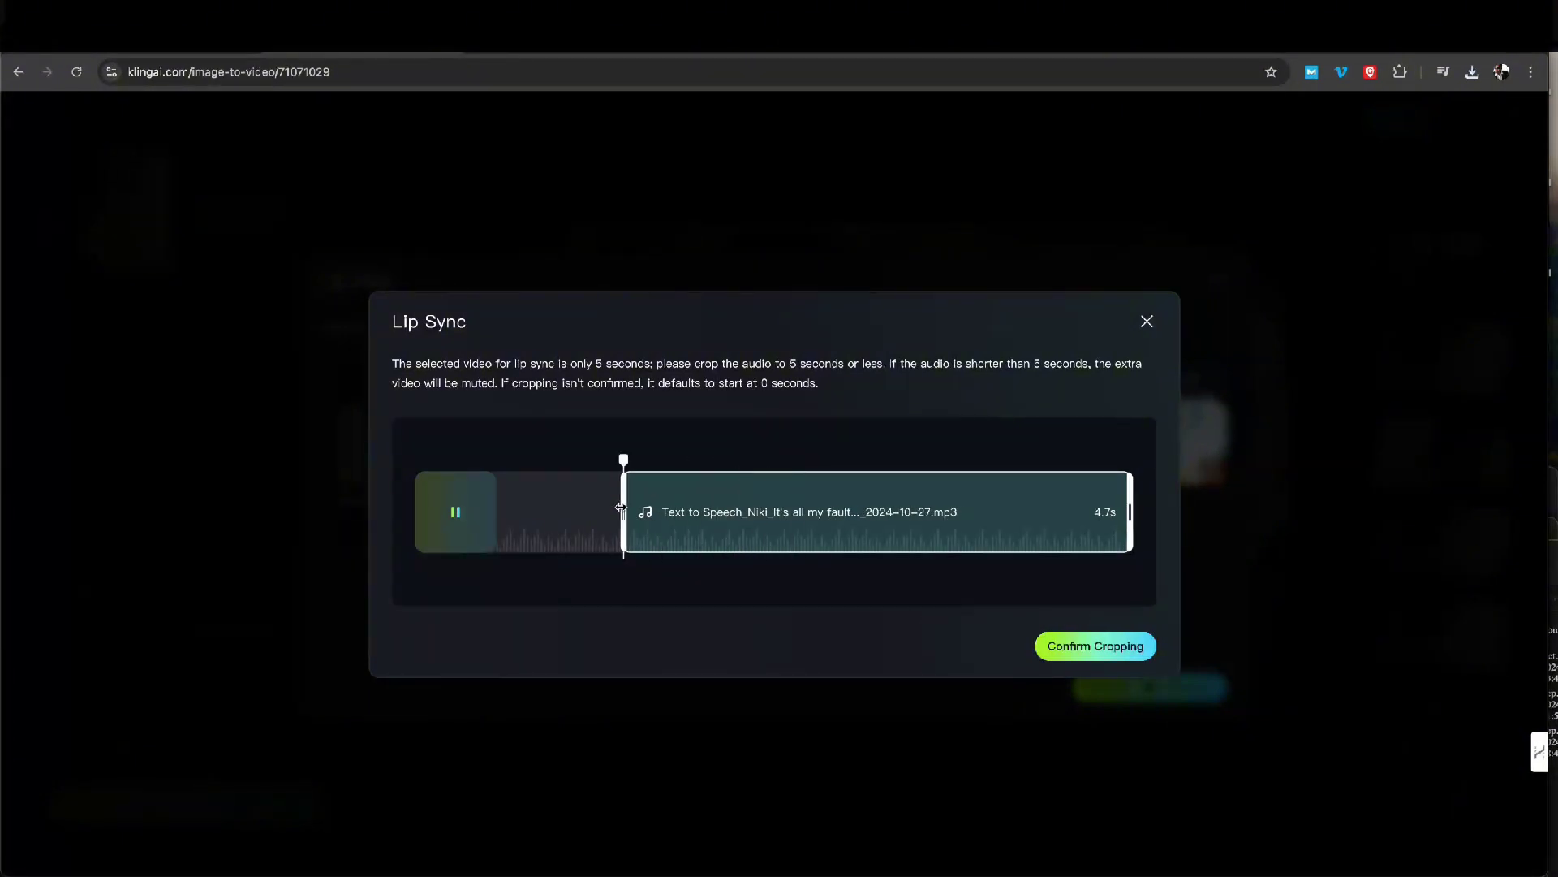
left_click(1104, 647)
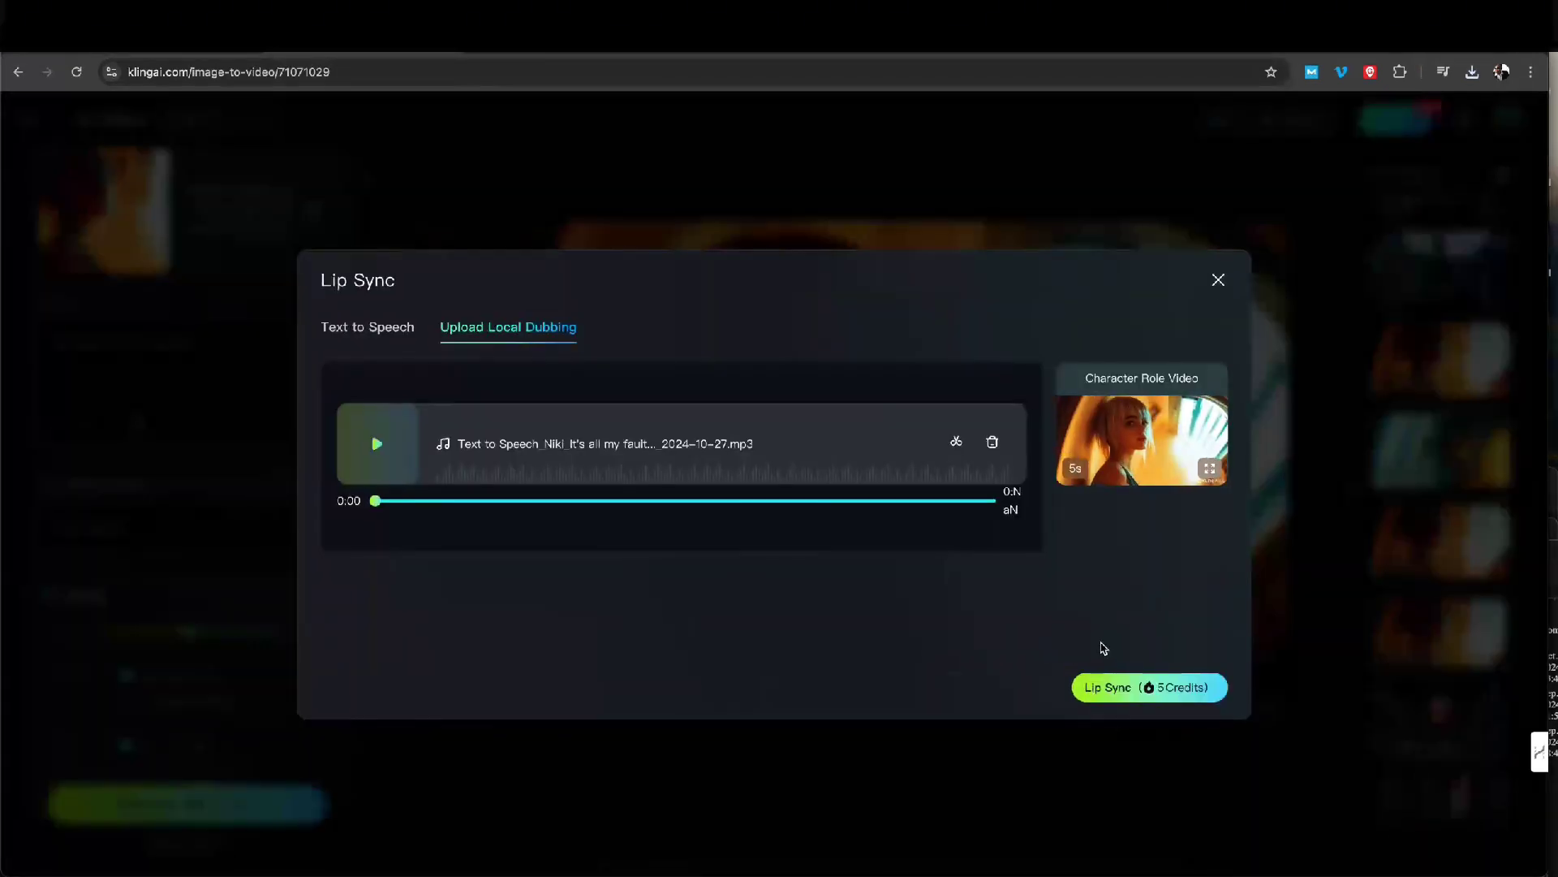
left_click(1169, 688)
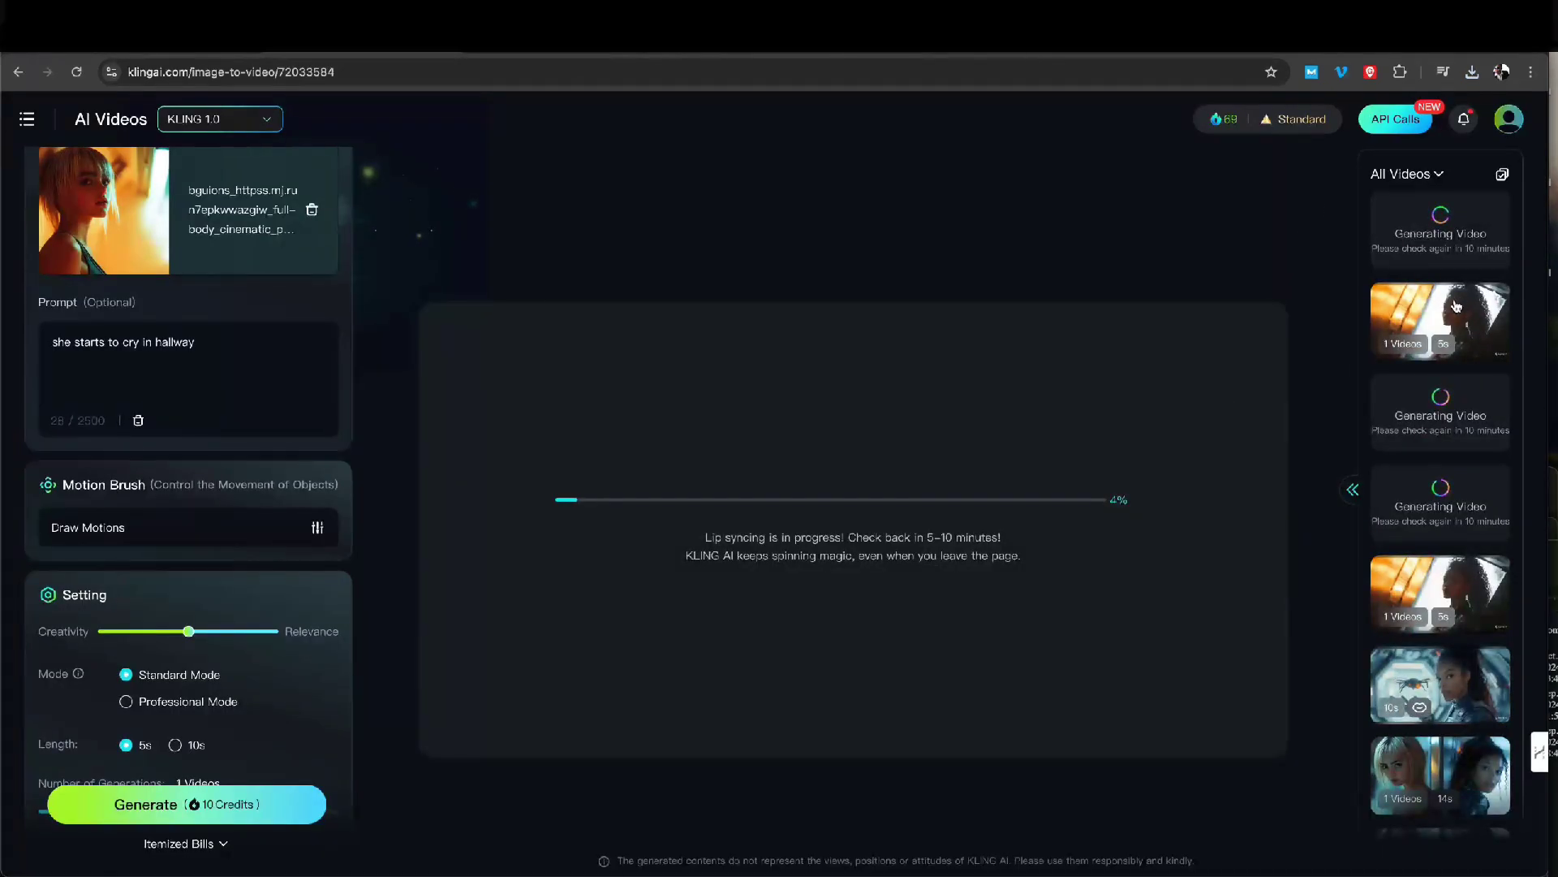
Open Lip Sync for the 5-second "camera still" video and upload "Text to Speech_Myrna_Kang I'm getting" as local dubbing
left_click(1445, 325)
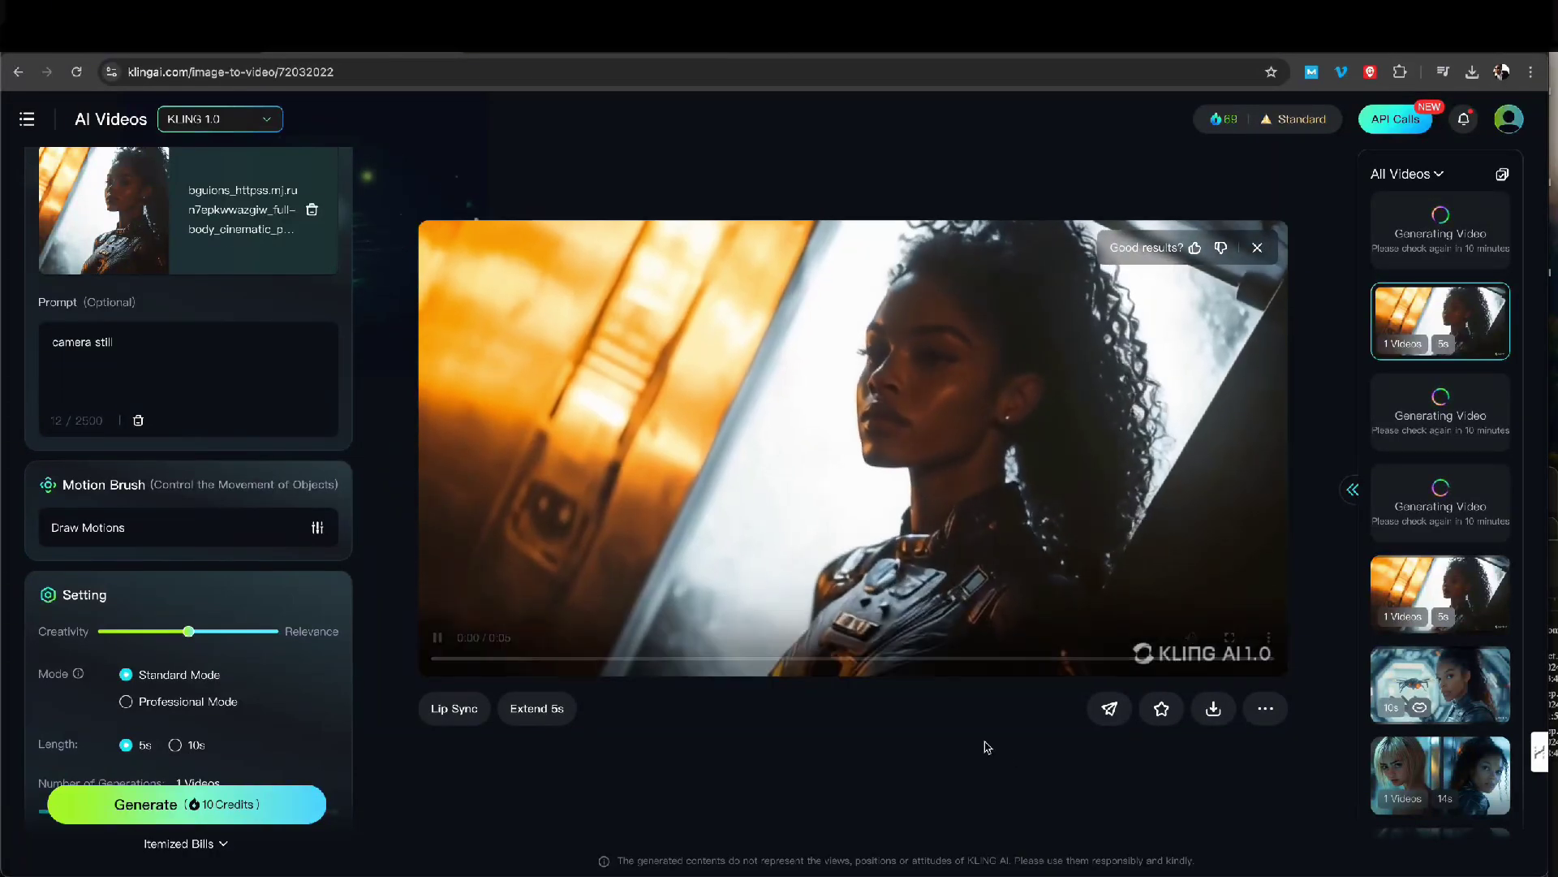
left_click(455, 710)
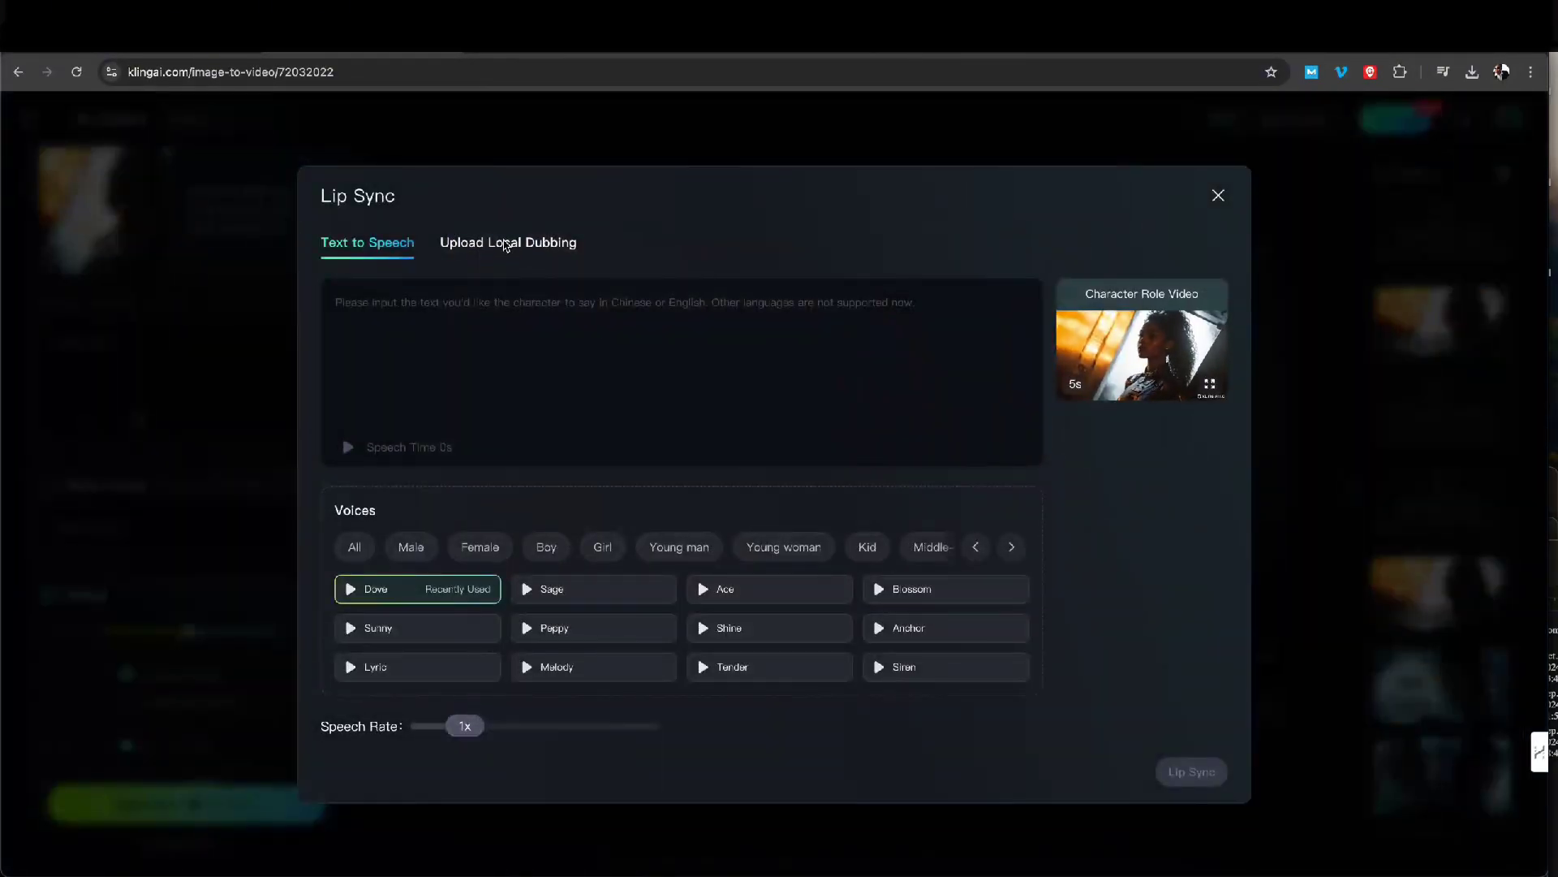
left_click(506, 245)
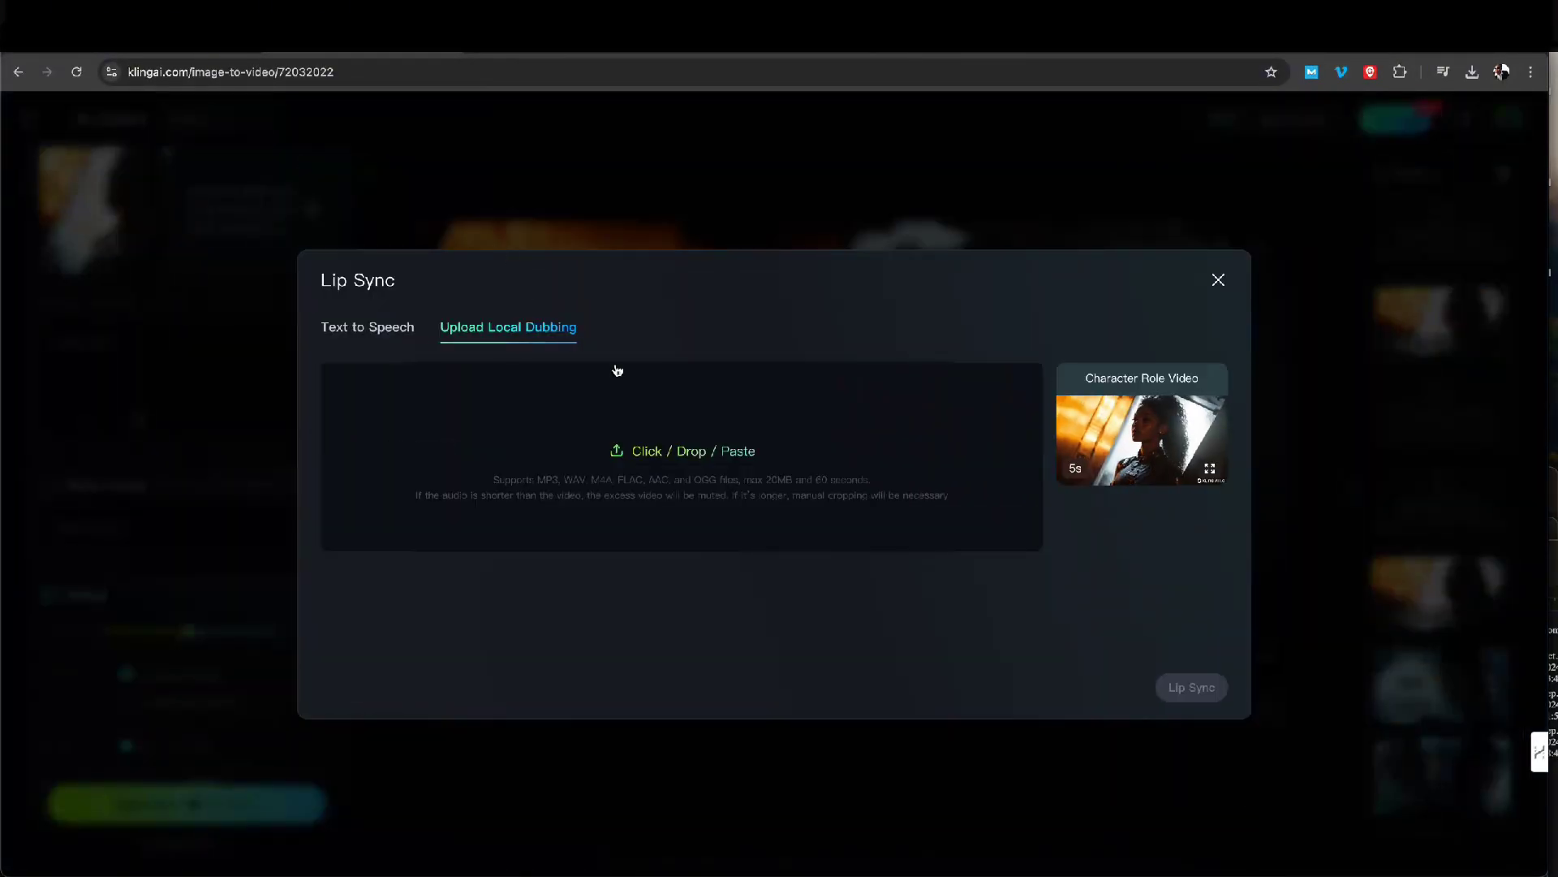
left_click(694, 453)
left_click(329, 649)
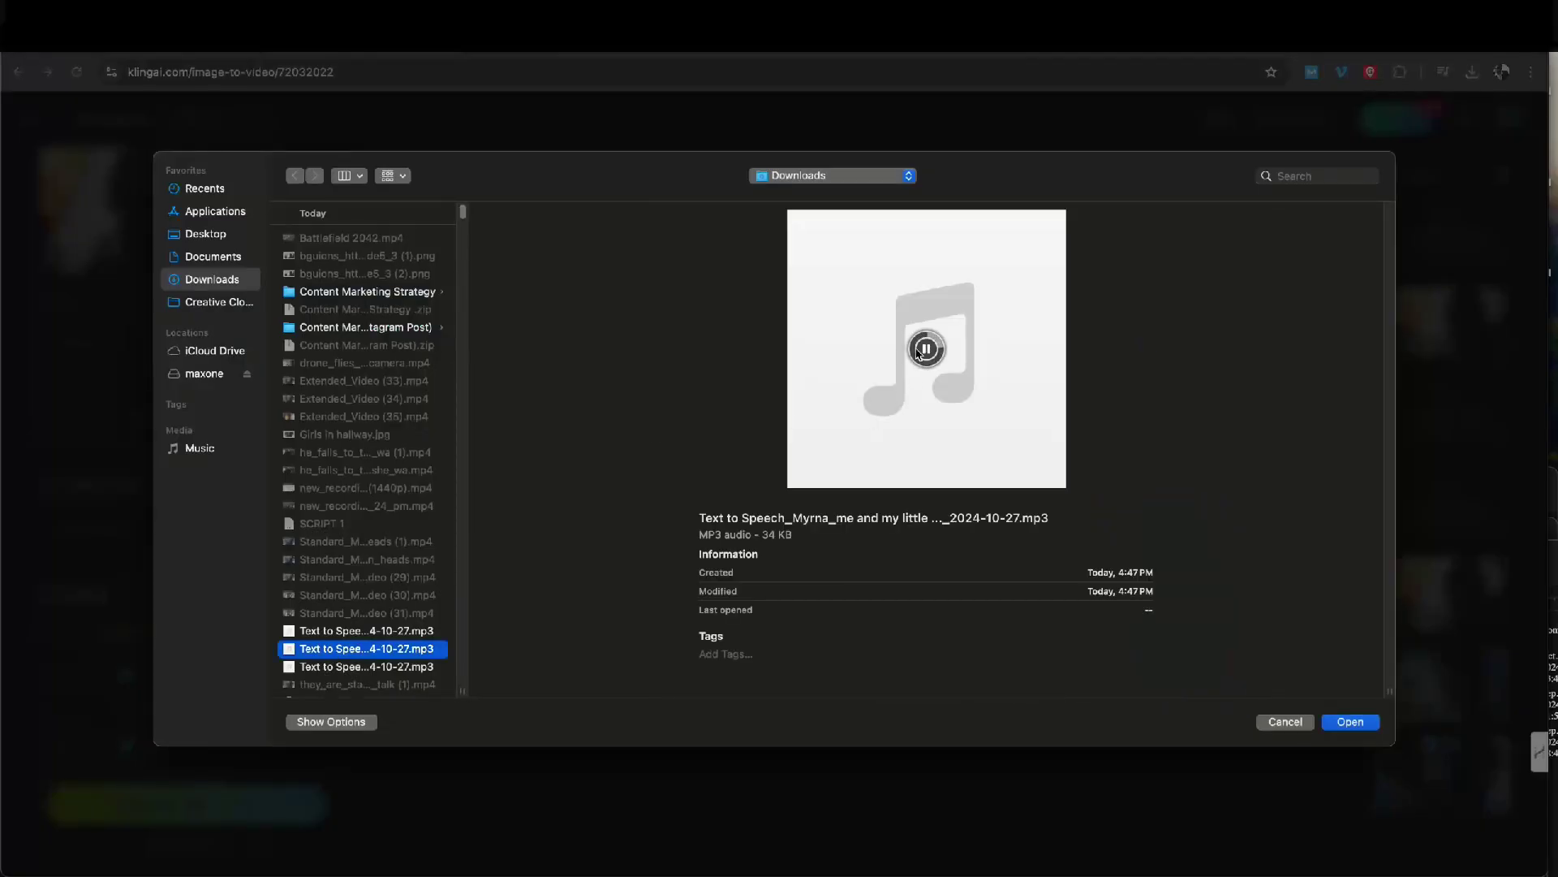
key("Up")
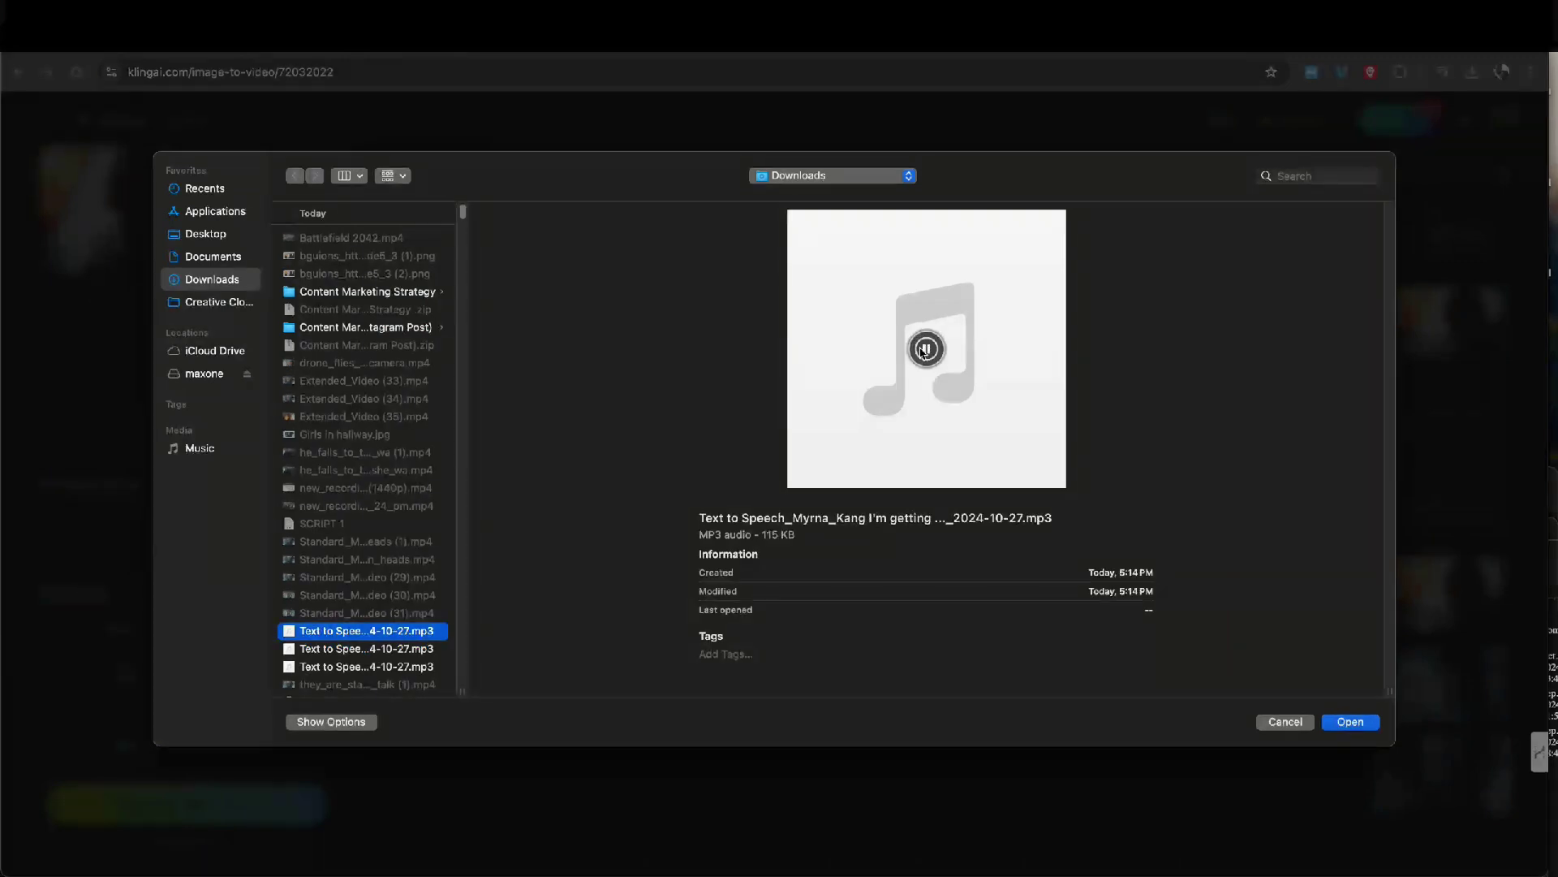
left_click(925, 349)
left_click(1351, 721)
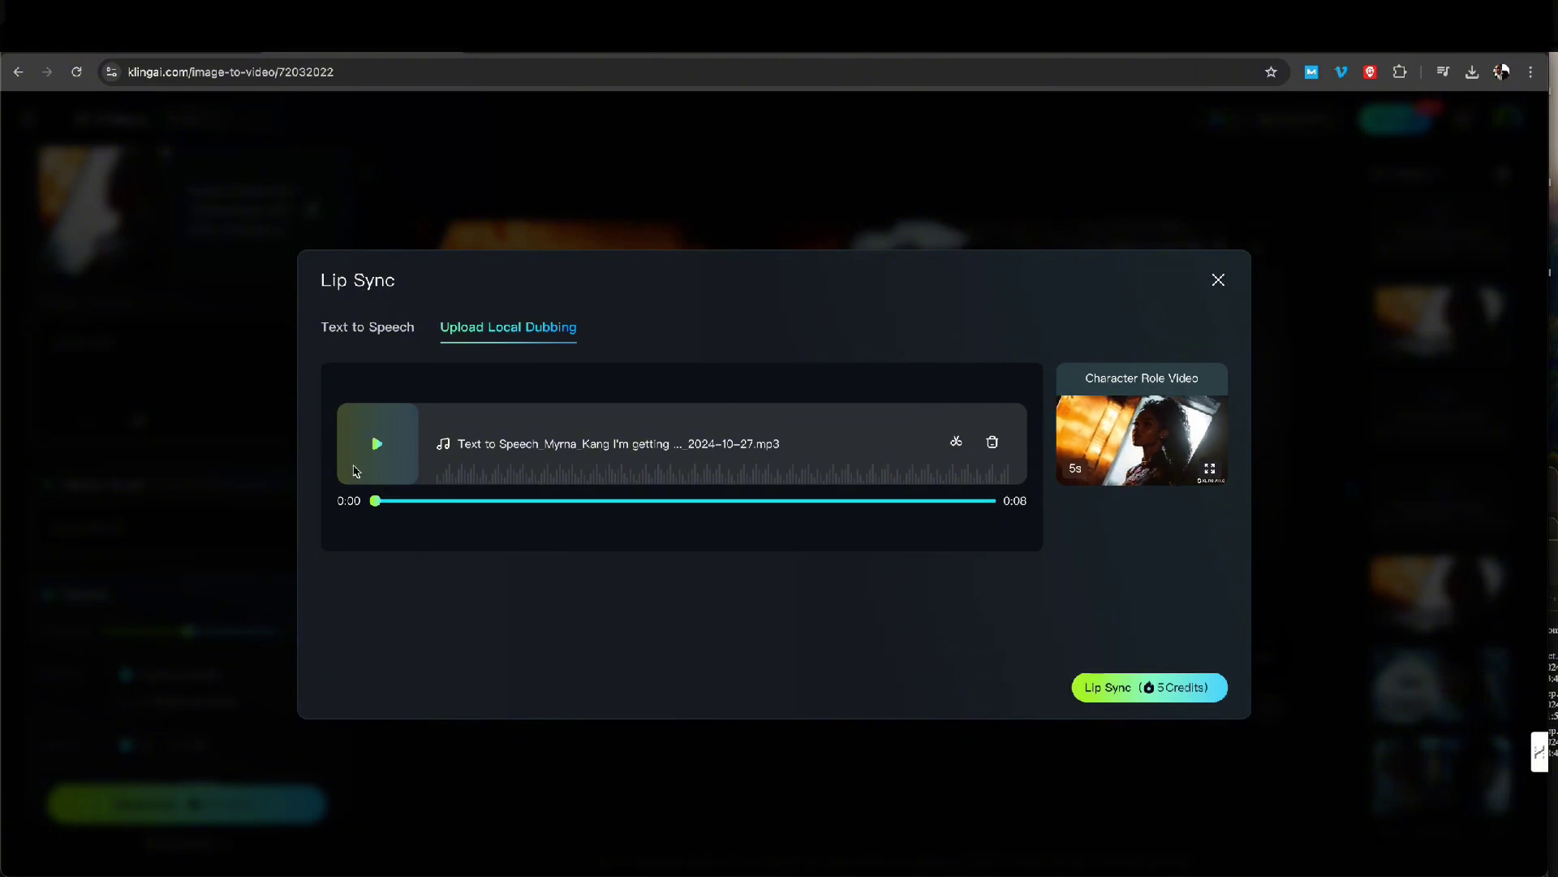
Preview the Myrna dubbing, crop it to its first 4.5 seconds and start the lip sync
left_click(456, 512)
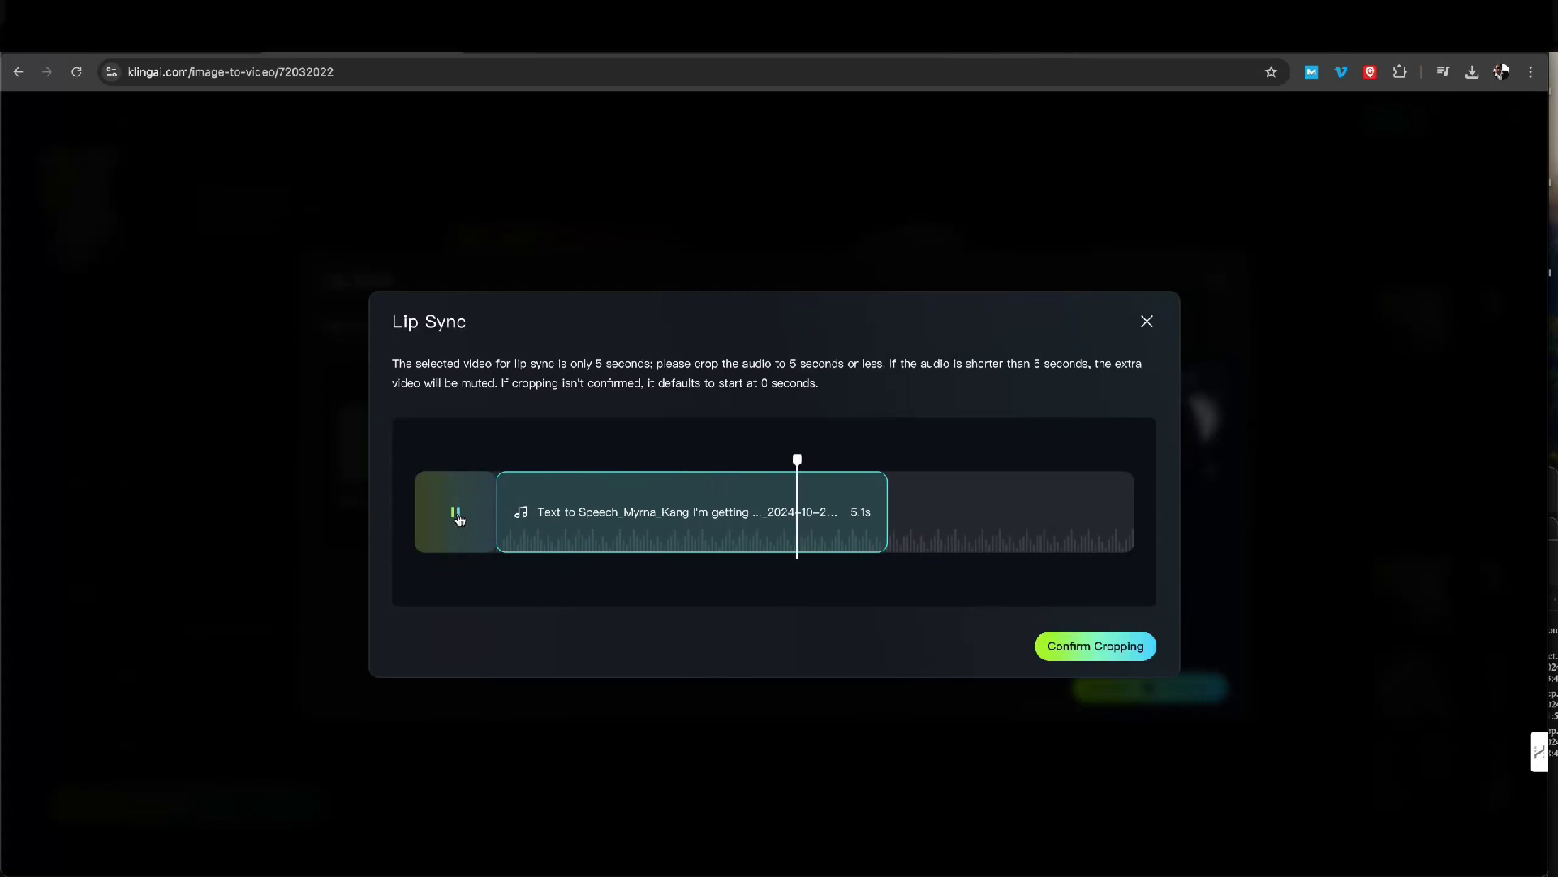
left_click(455, 511)
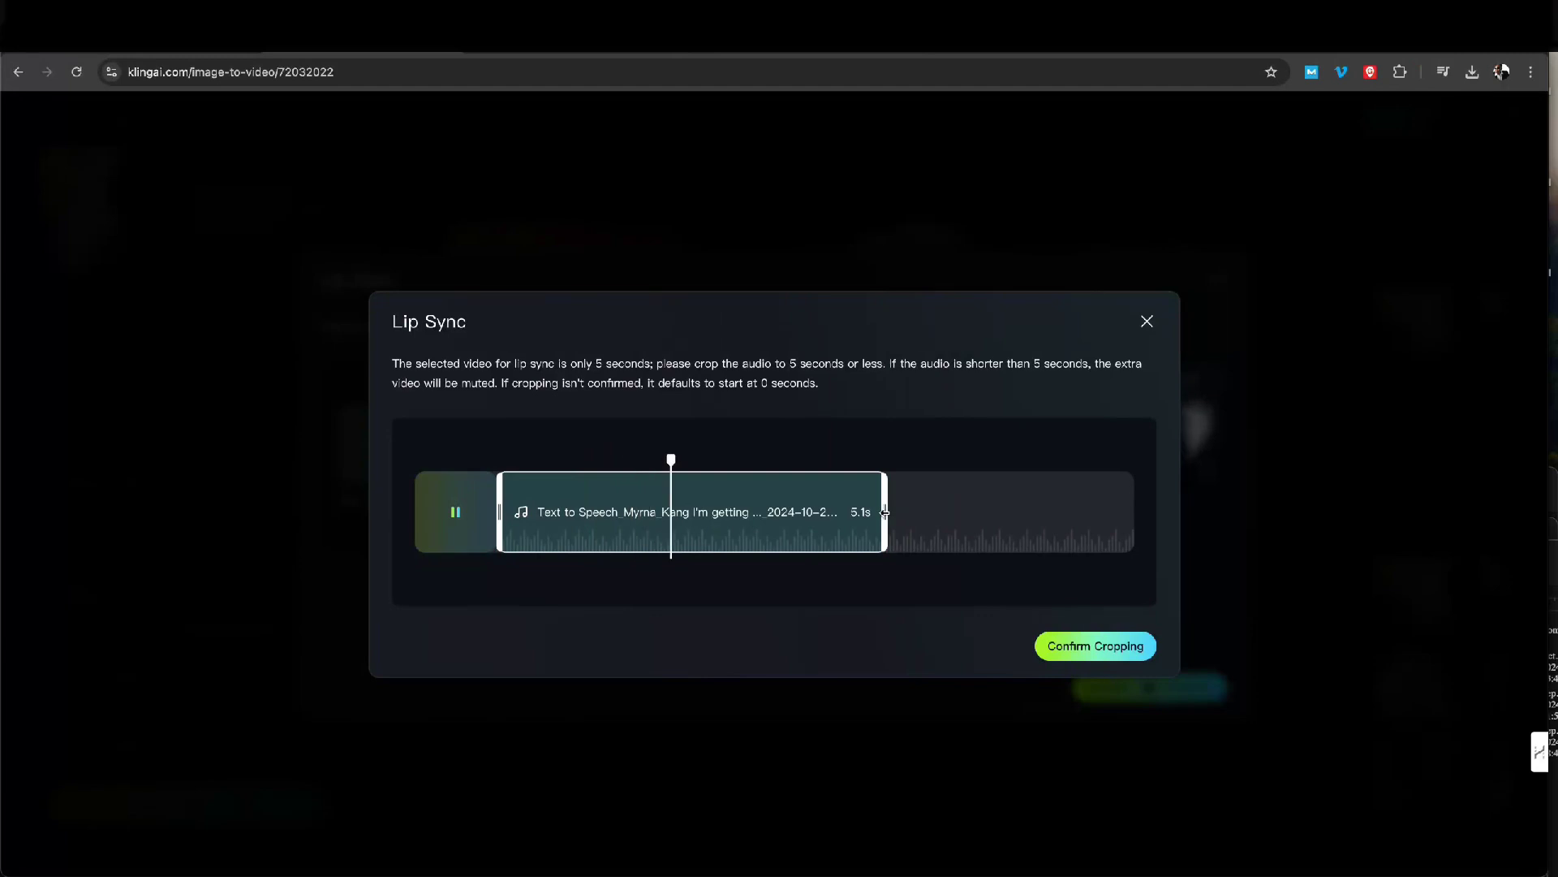
left_click_drag(876, 512, 836, 516)
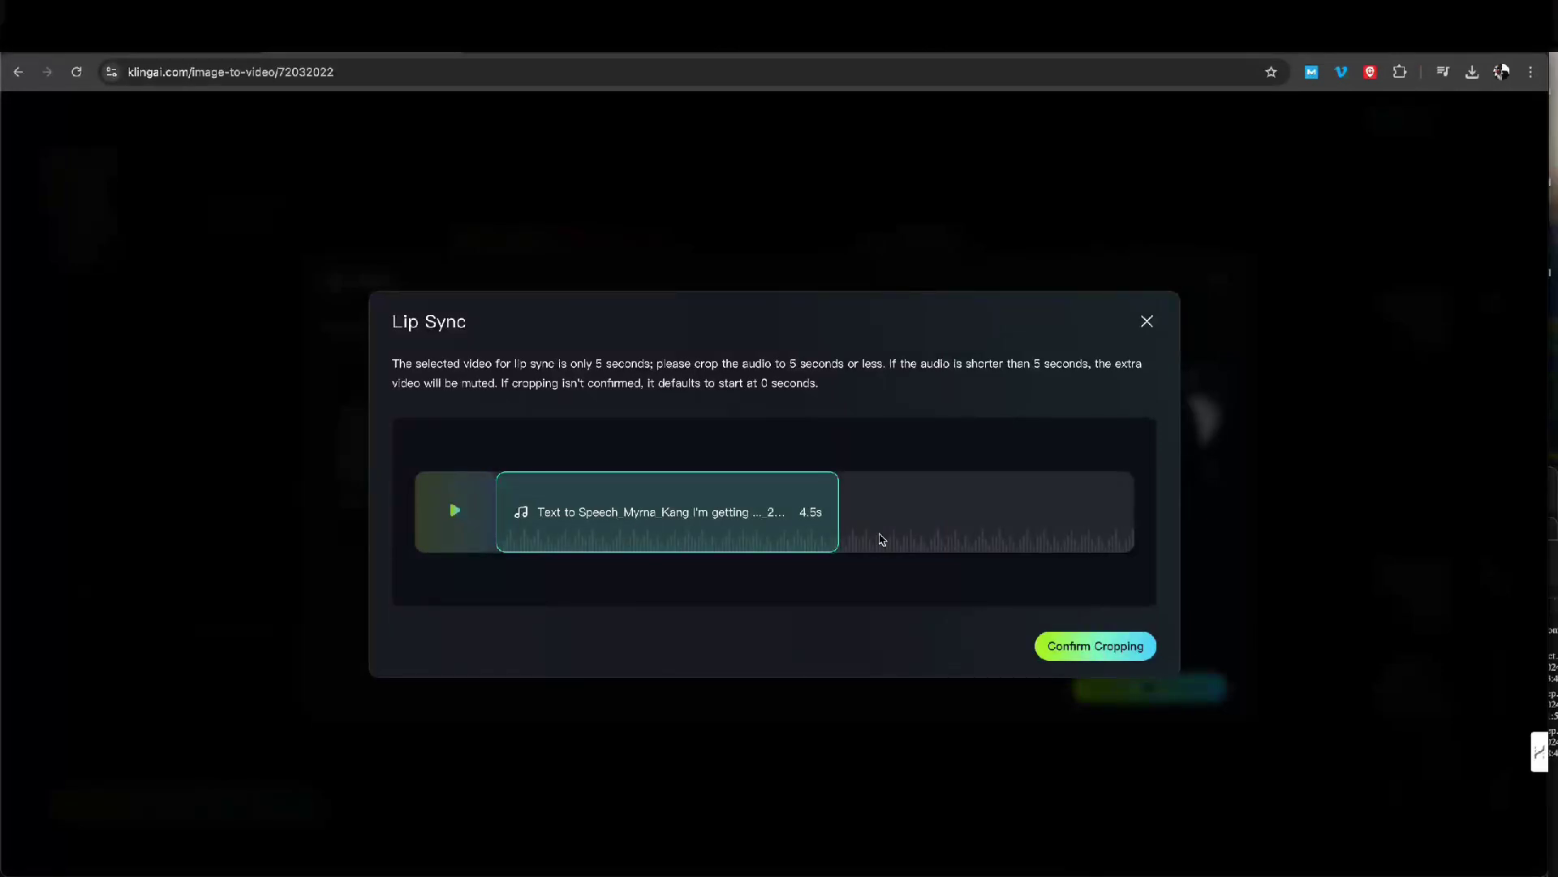
left_click(1073, 647)
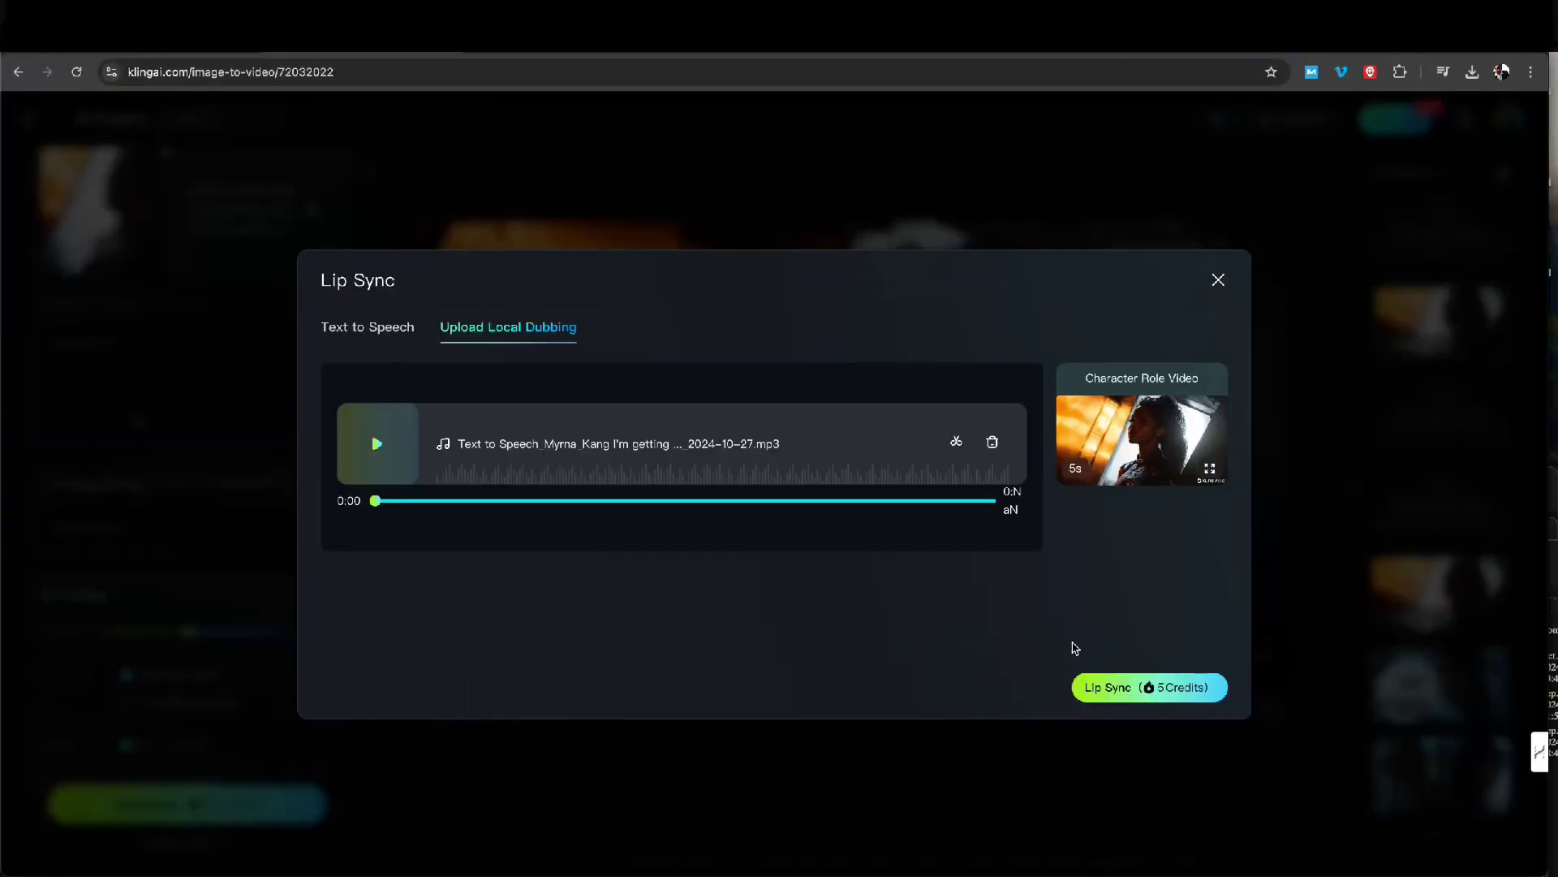
left_click(1141, 688)
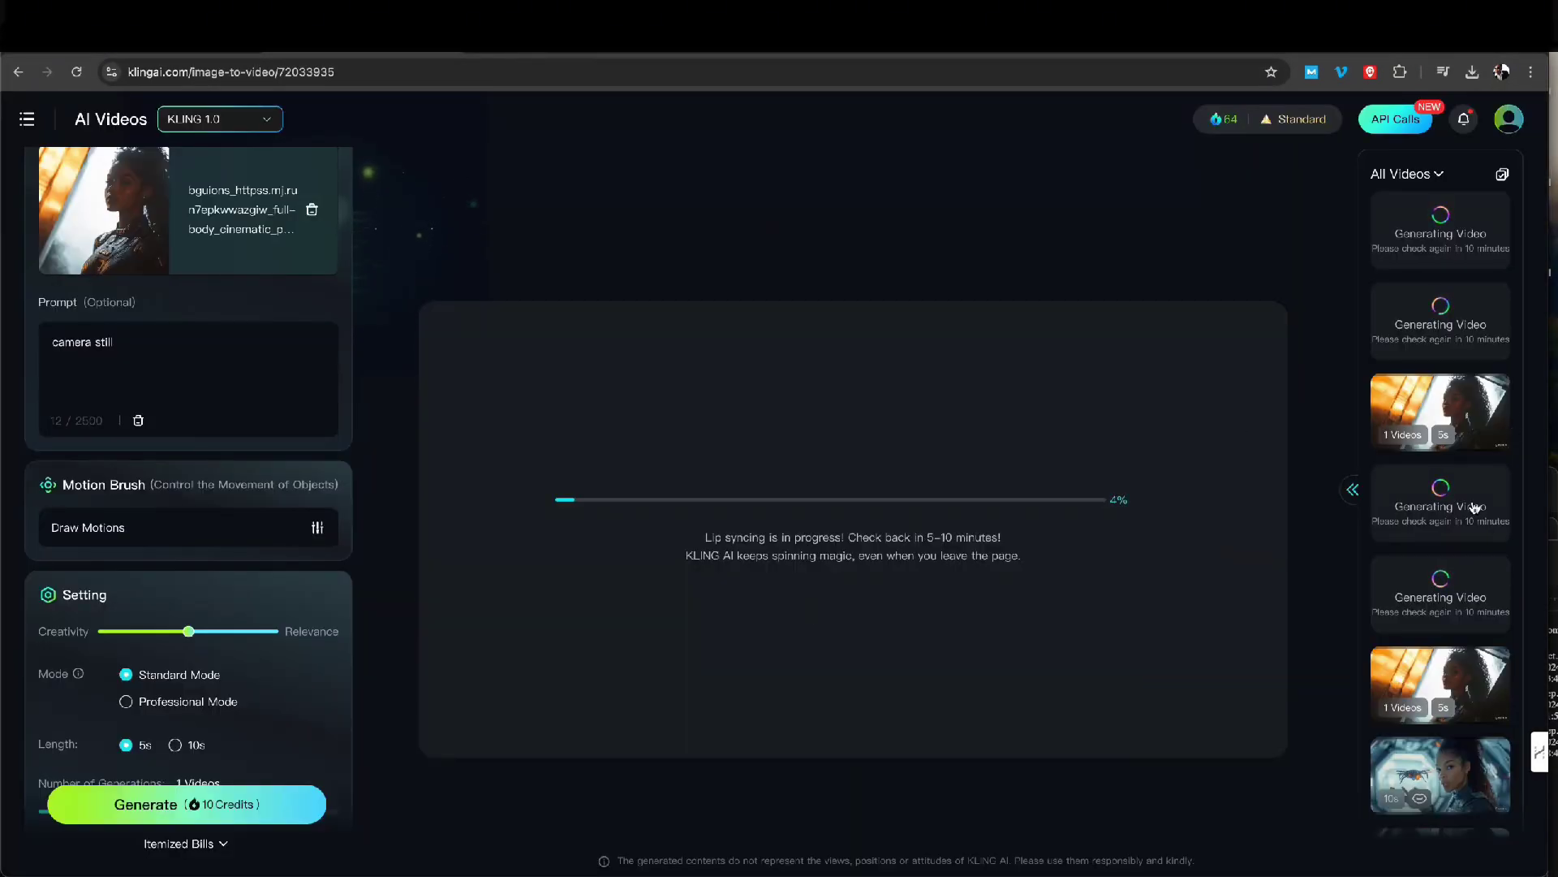
Reopen Lip Sync for the original "camera still" video and upload the "Text to Speech_Myrna_Kang I'm getting" audio again as local dubbing
left_click(1437, 402)
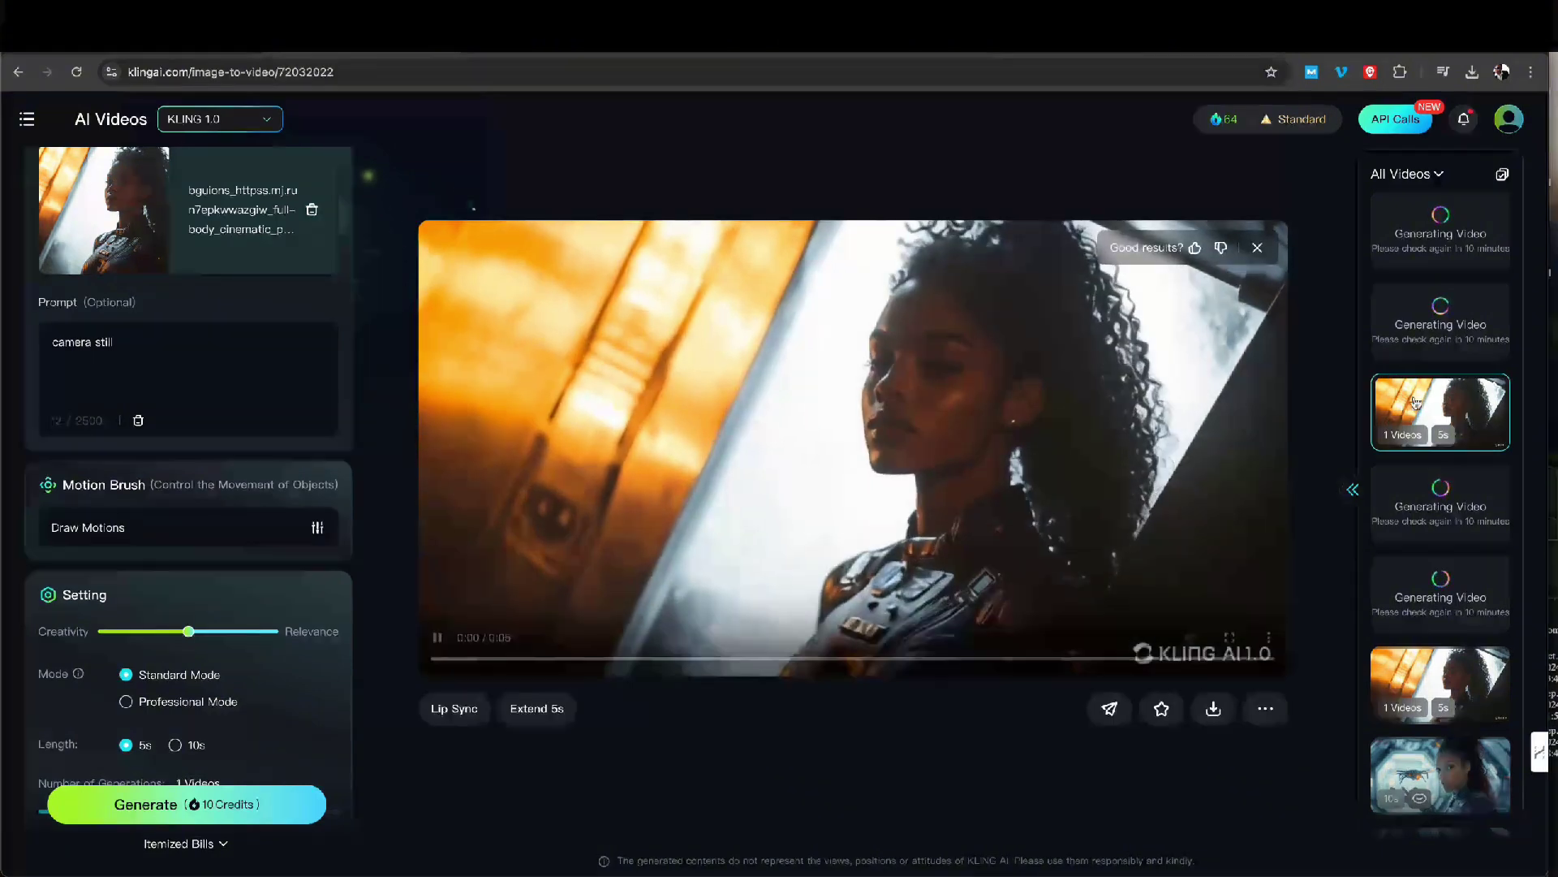
left_click(475, 707)
left_click(512, 242)
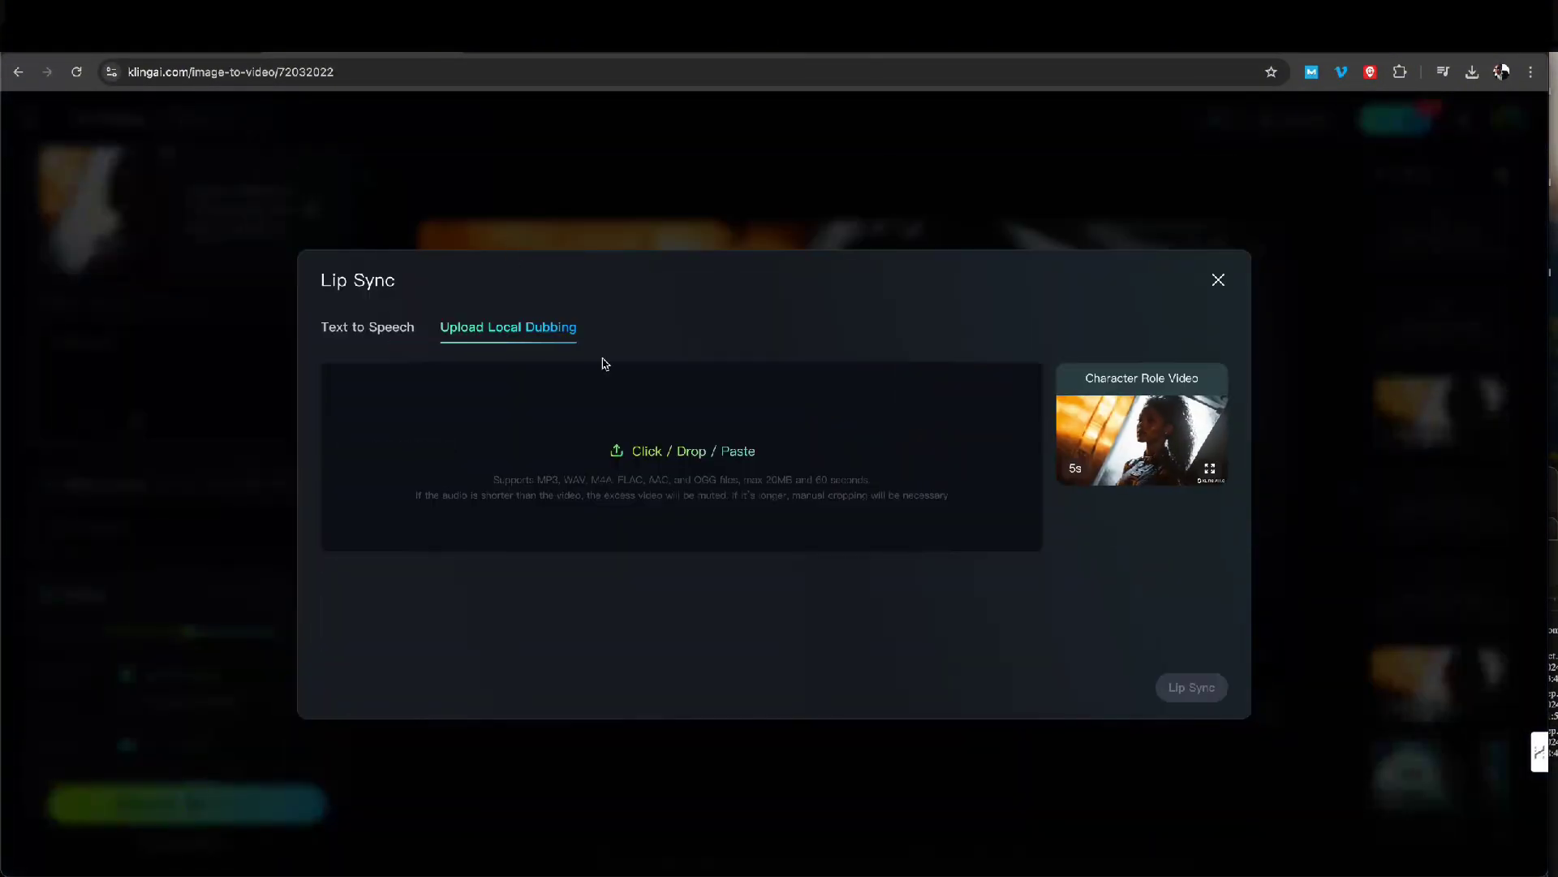
left_click(694, 457)
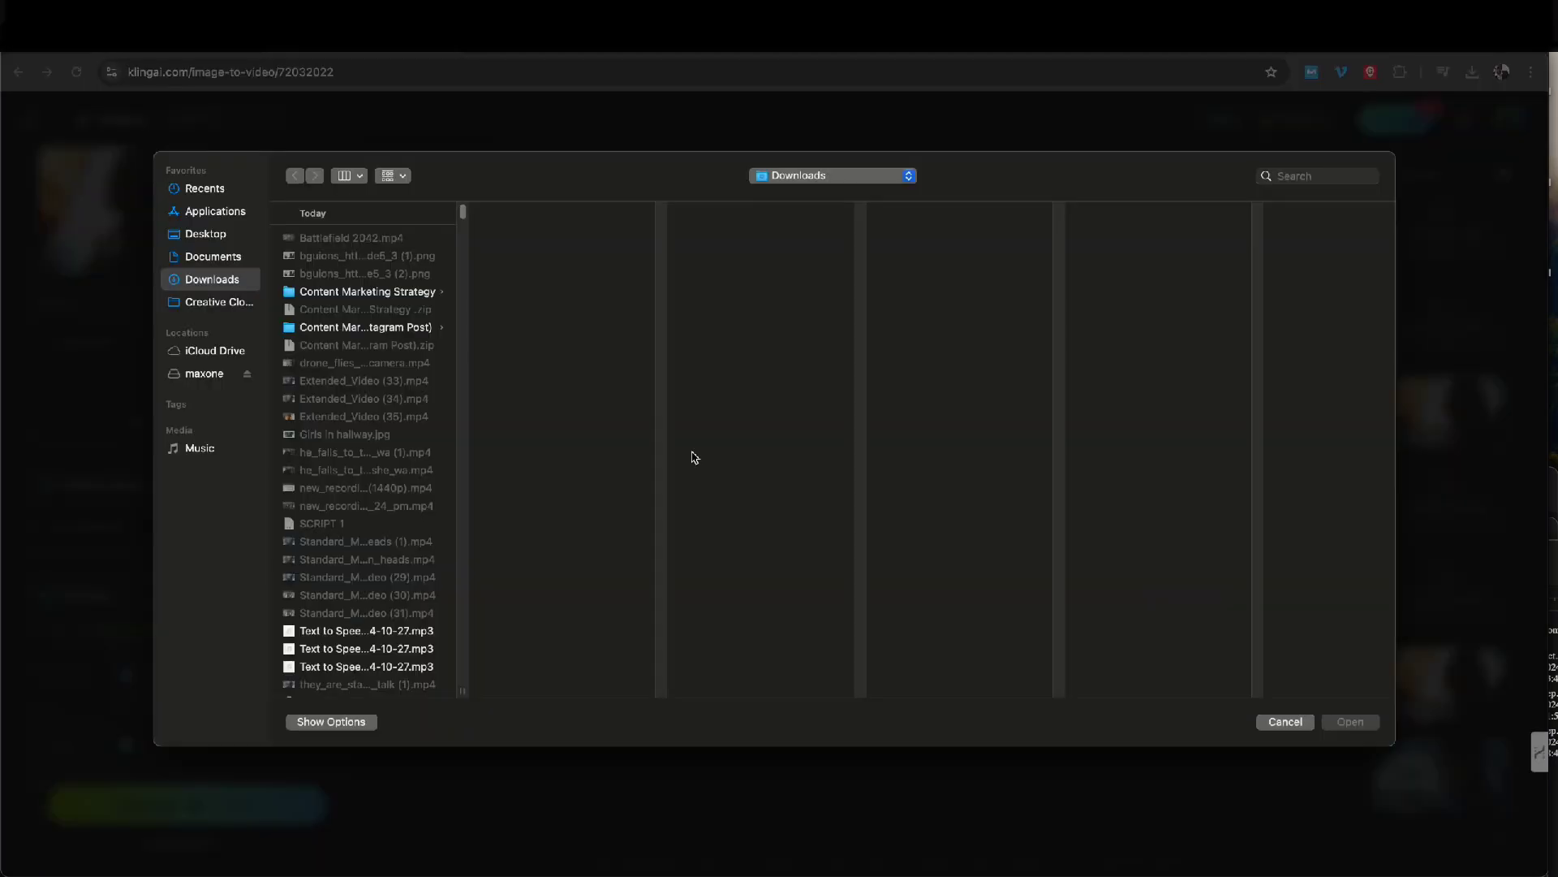
left_click(345, 649)
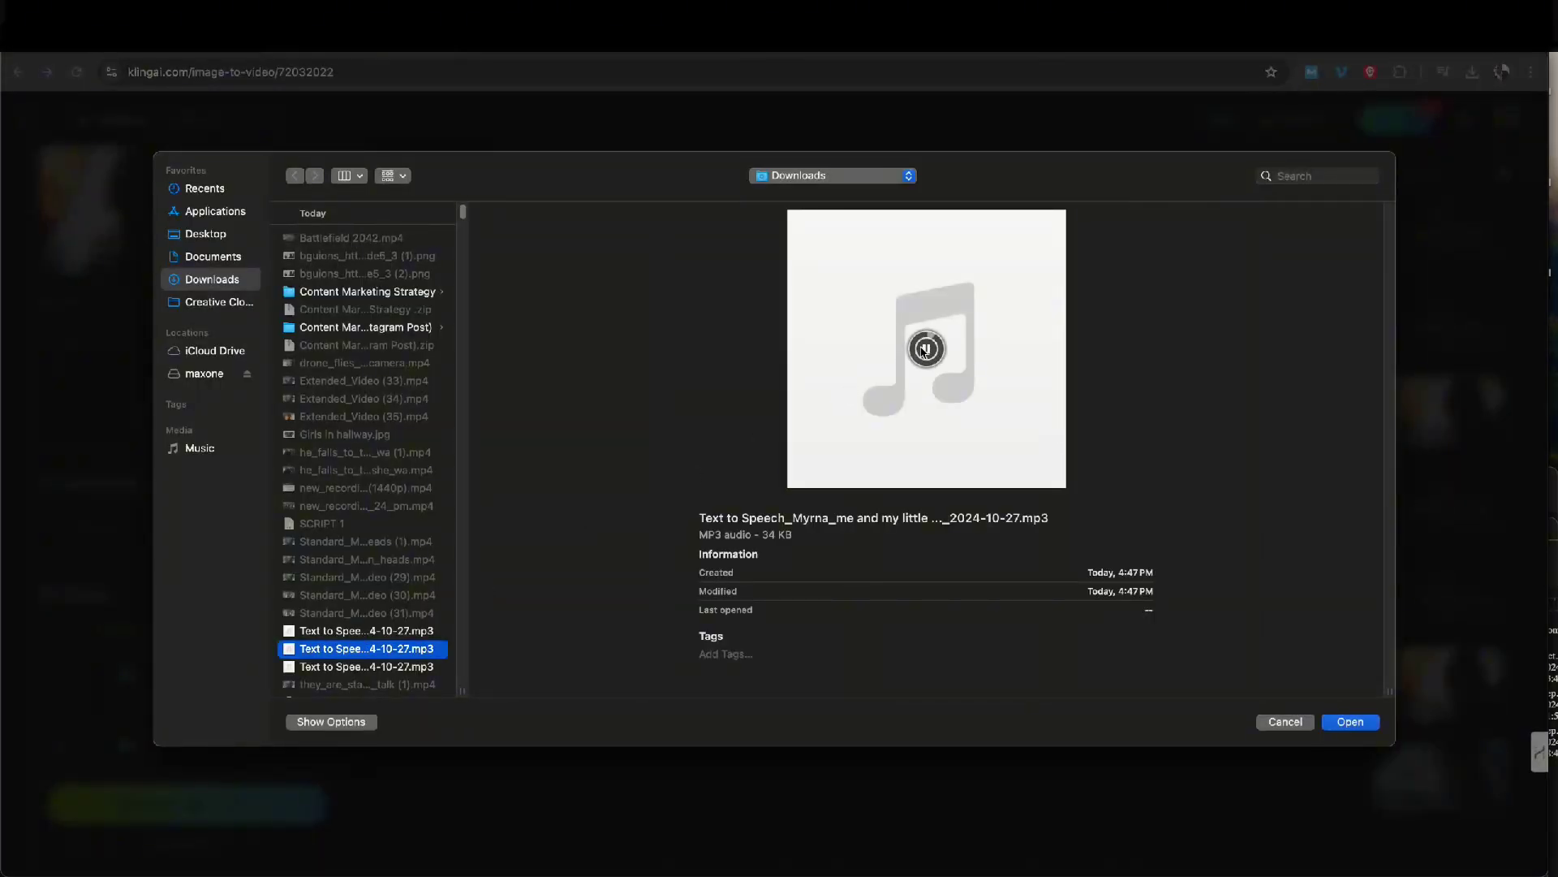
left_click(392, 633)
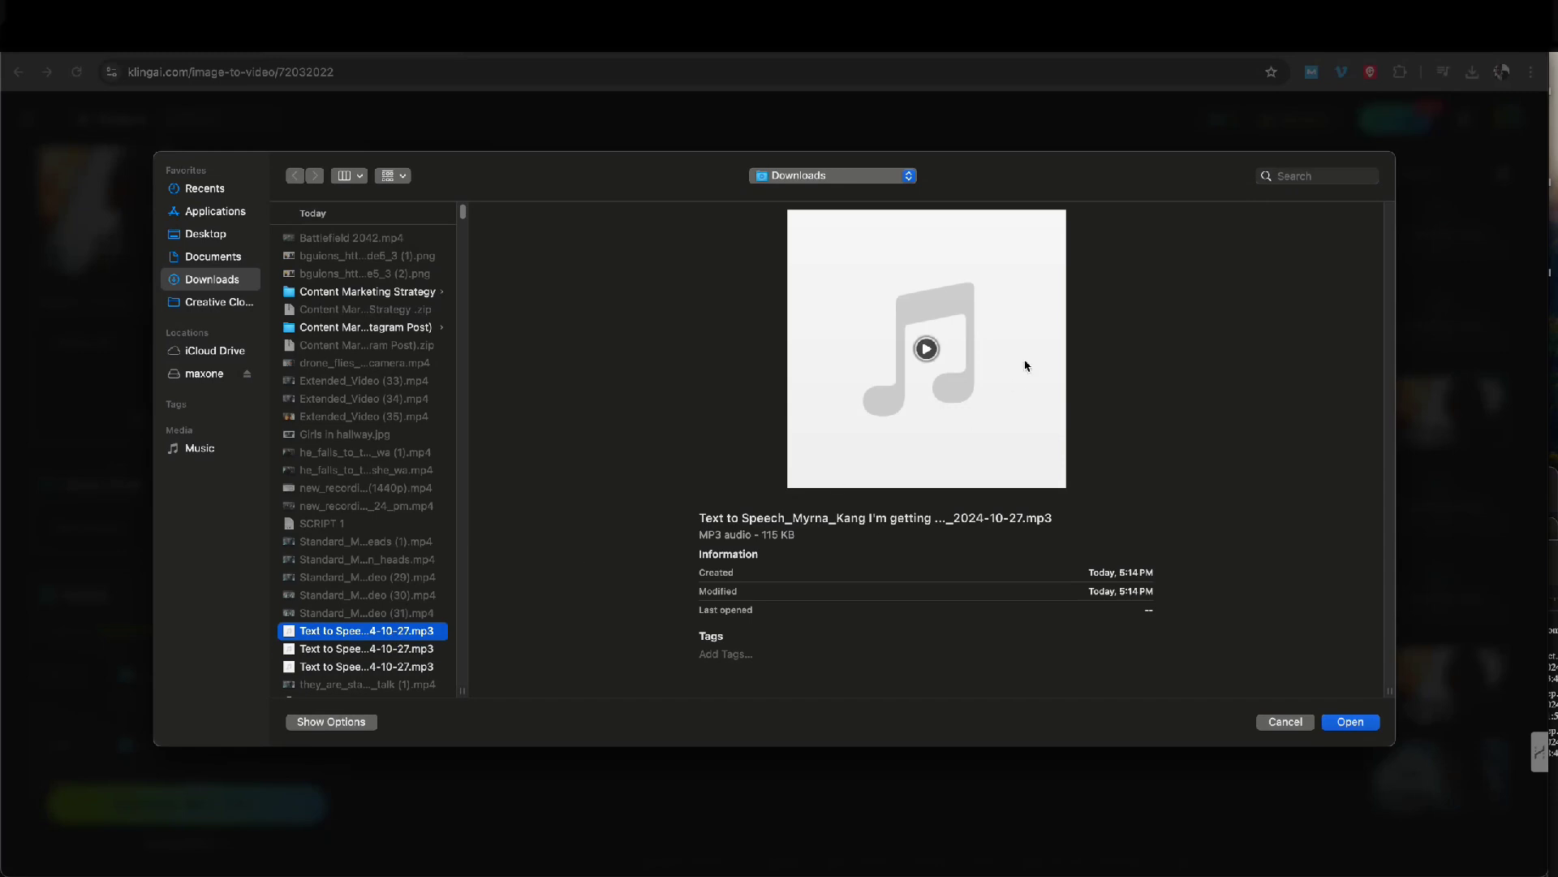
left_click(939, 351)
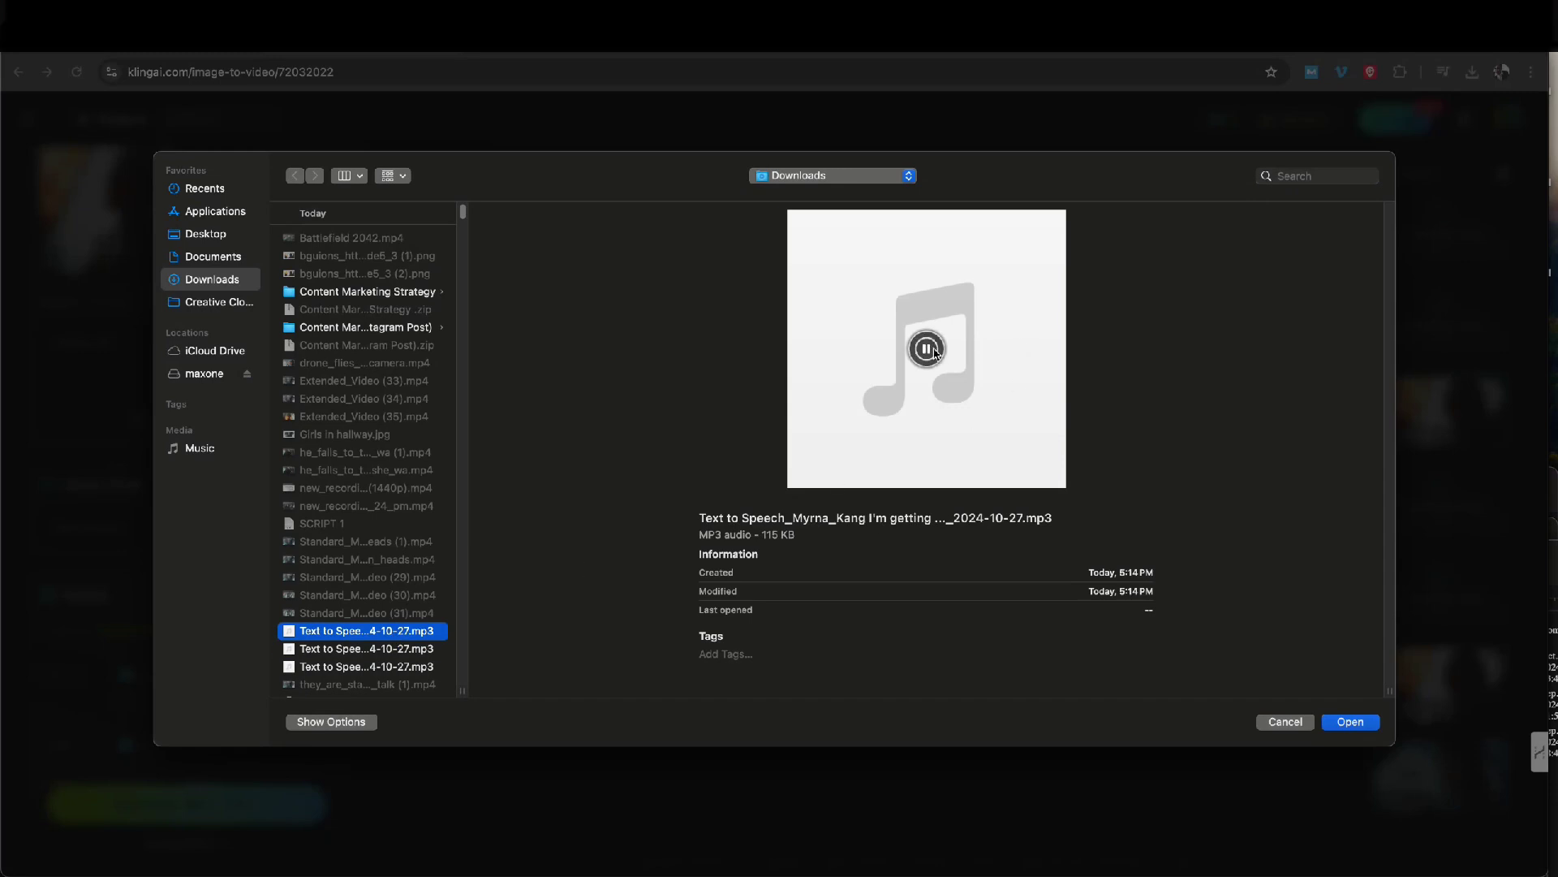
left_click(1357, 723)
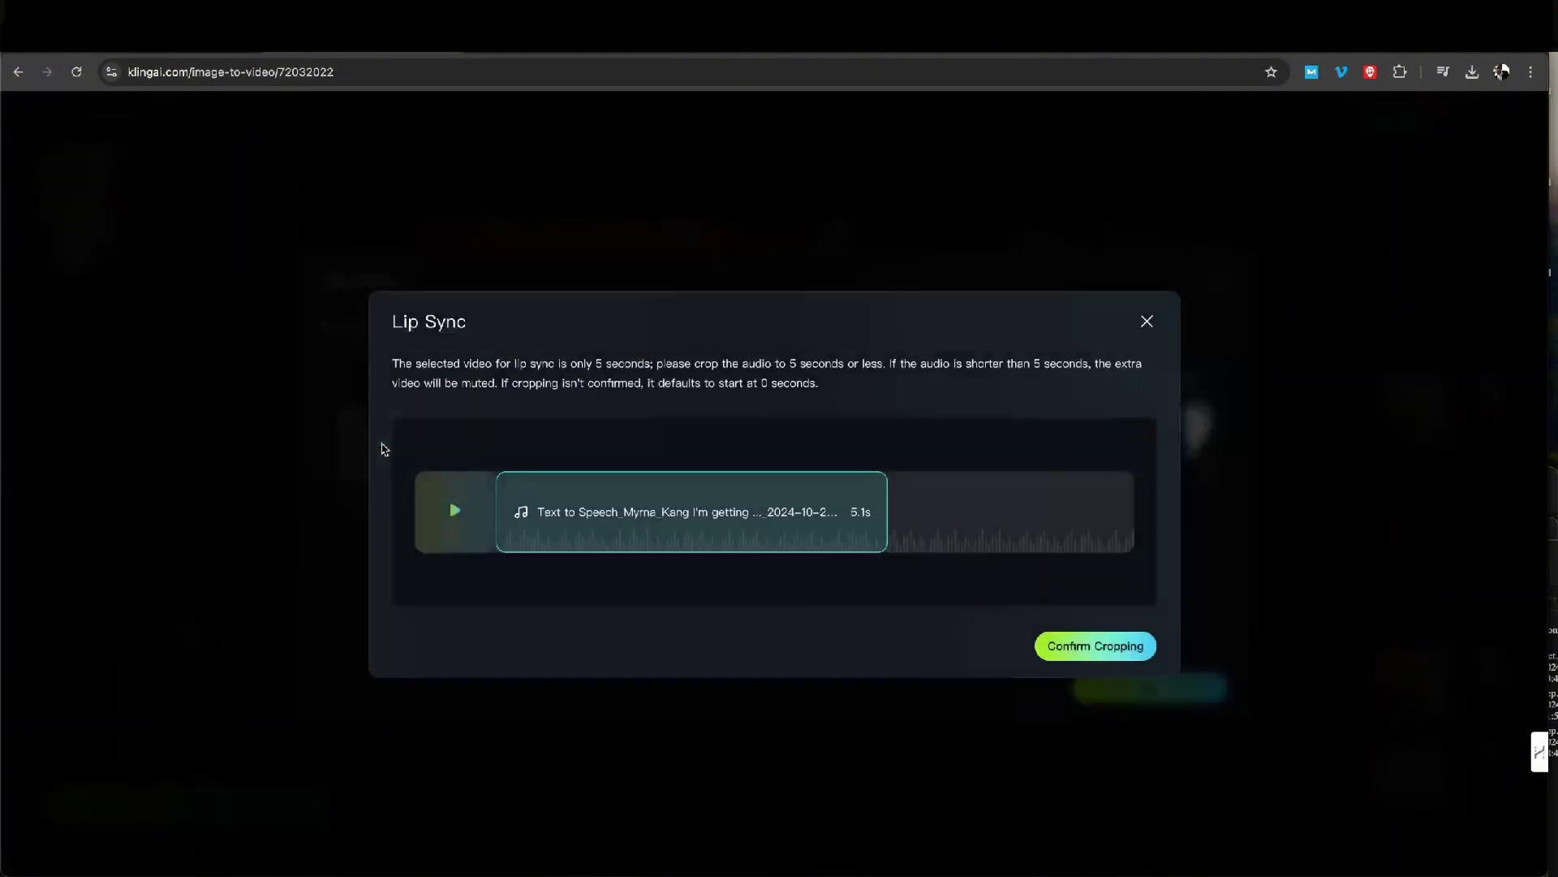
Move the crop selection to the end of the Myrna audio and trim its start to keep only the closing part
left_click_drag(685, 523, 937, 532)
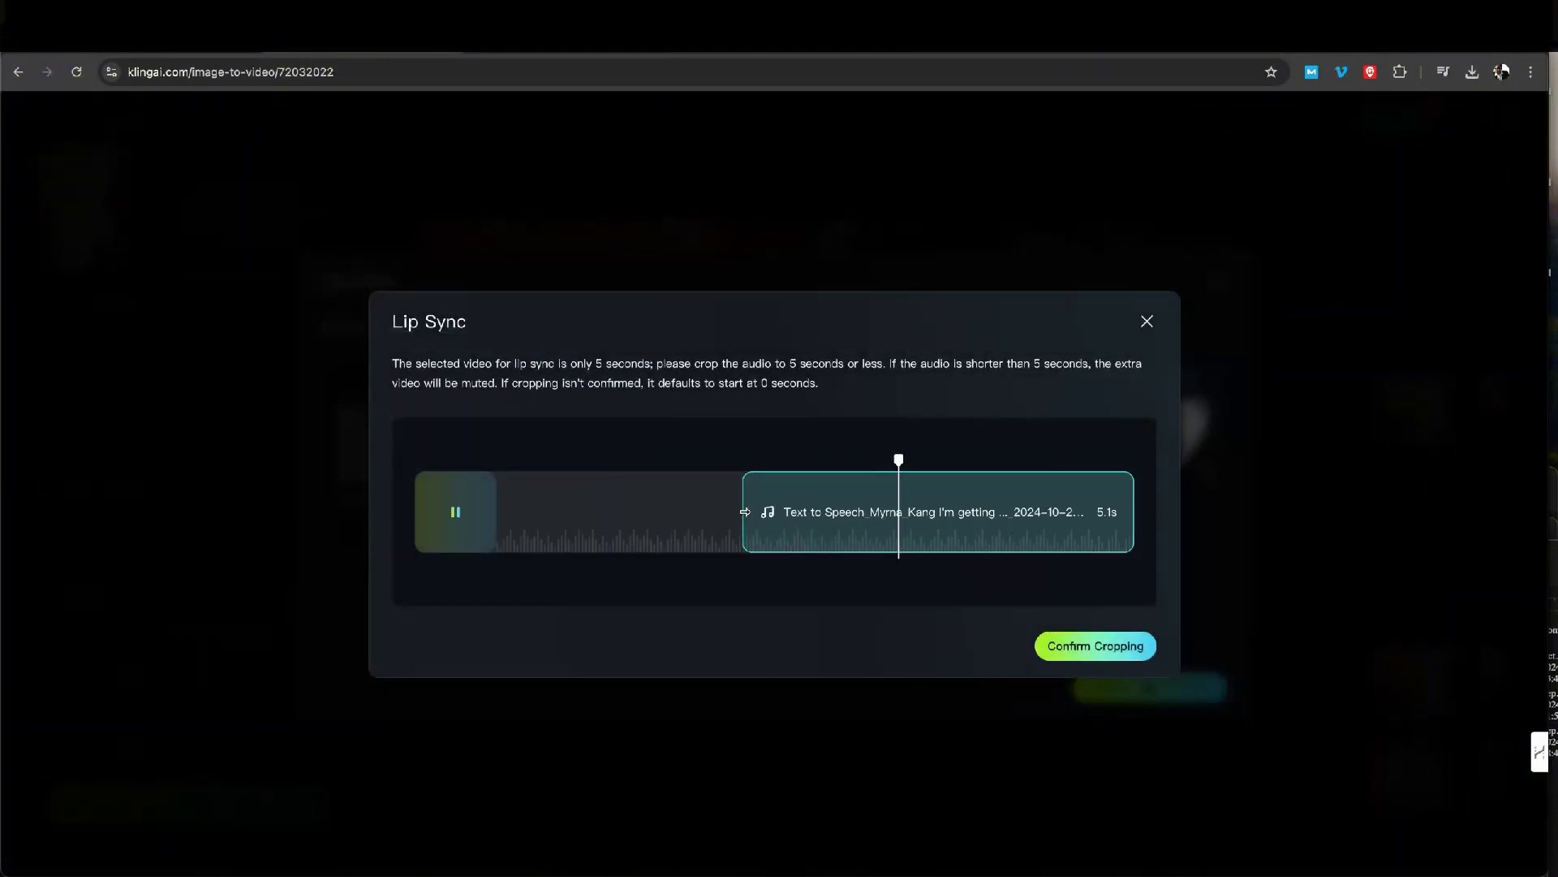
left_click_drag(744, 512, 842, 523)
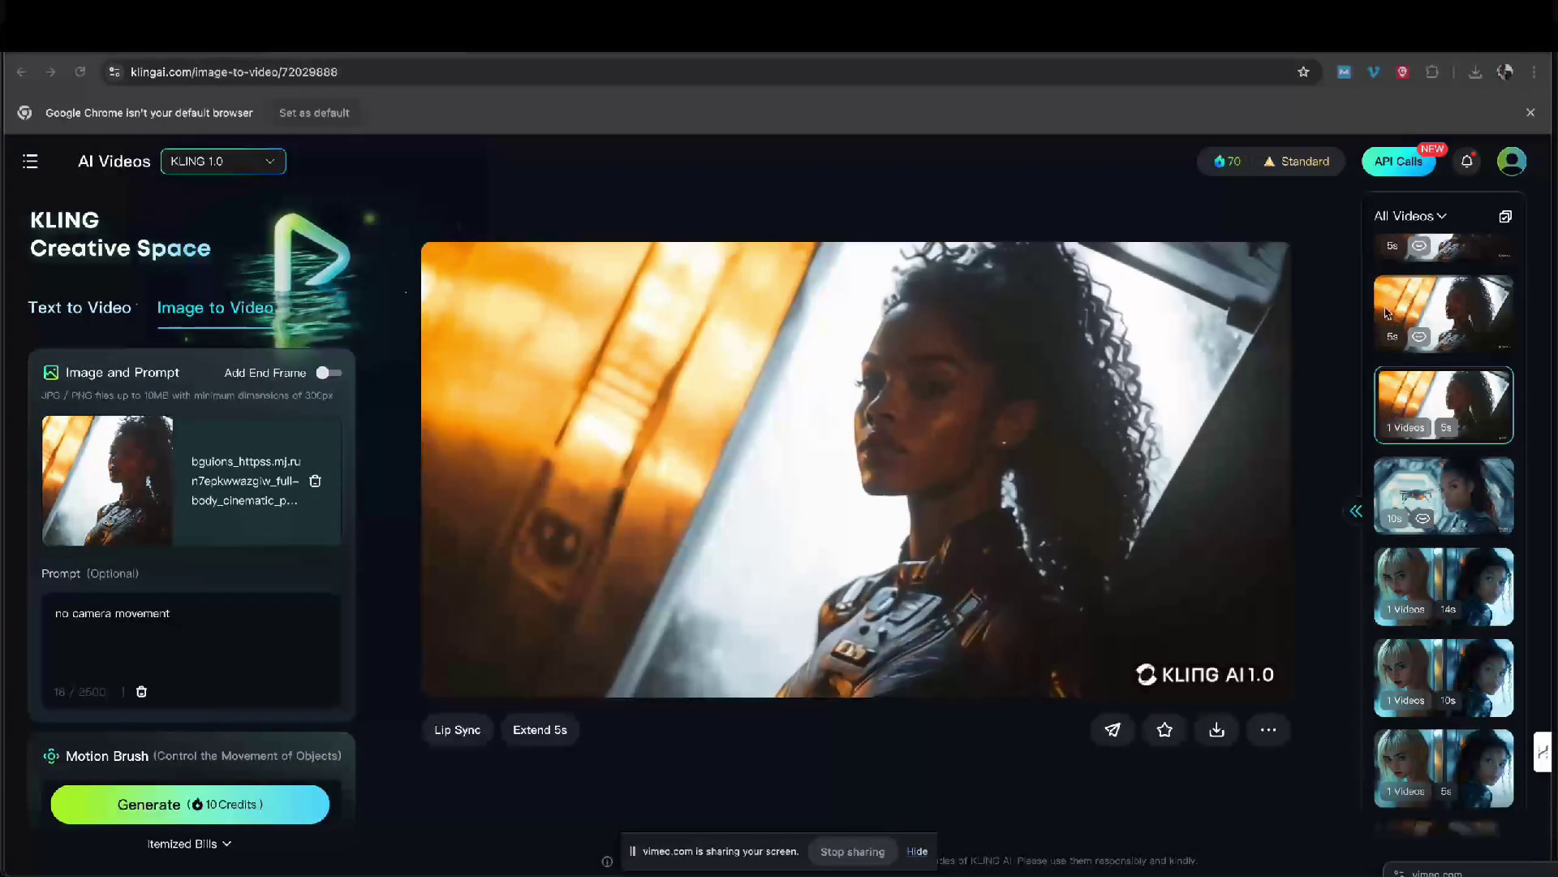
Play both lip-synced versions of the "no camera movement" video and compare how the dialogue fits the character
left_click(1455, 328)
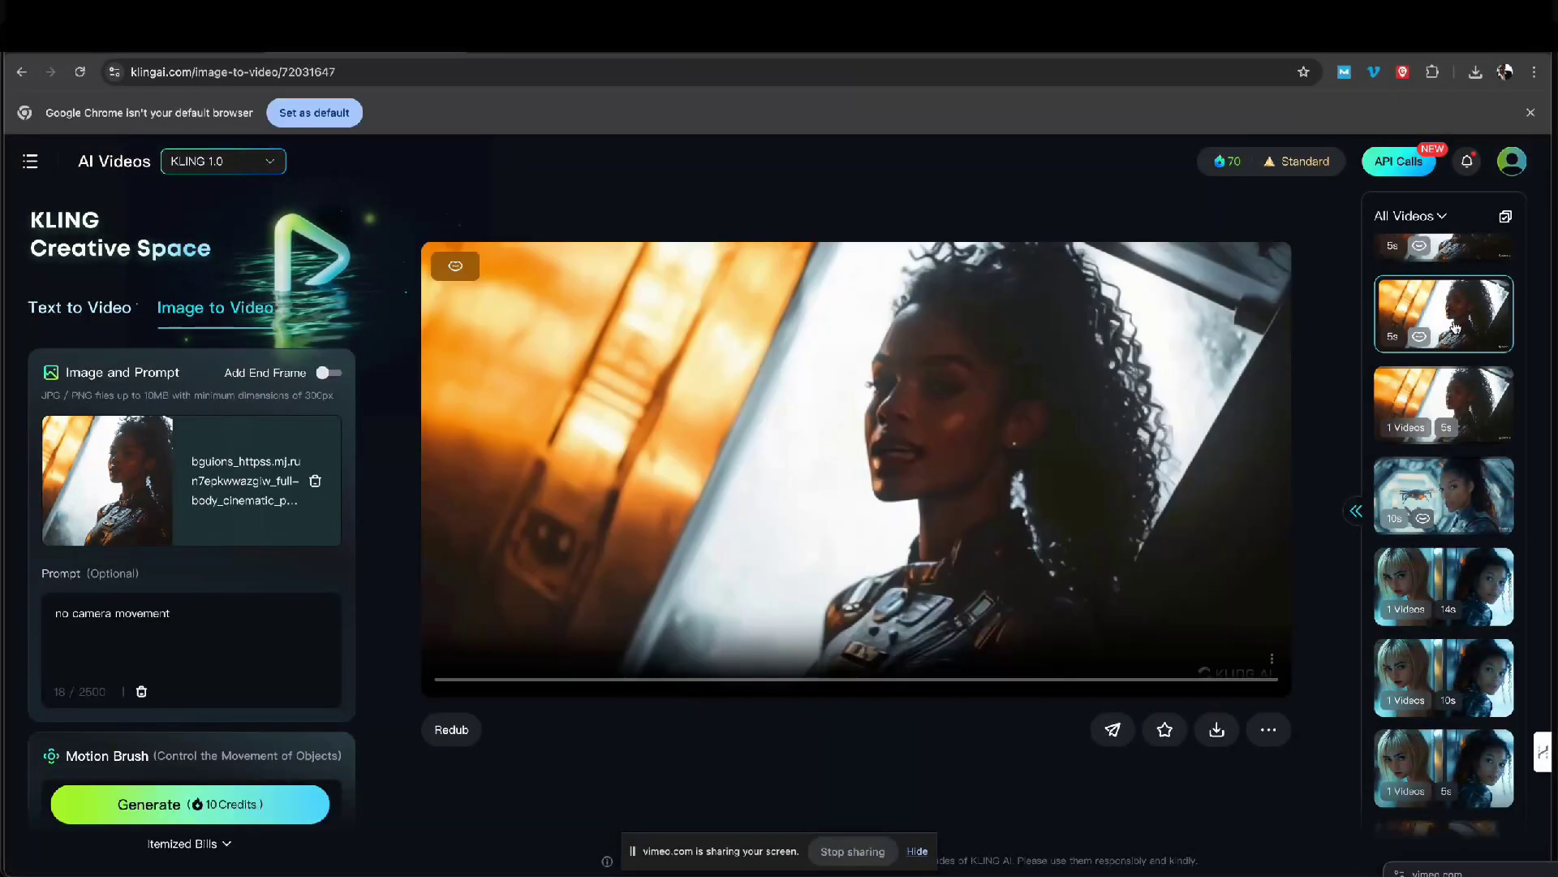
scroll(1493, 428, "up", 2)
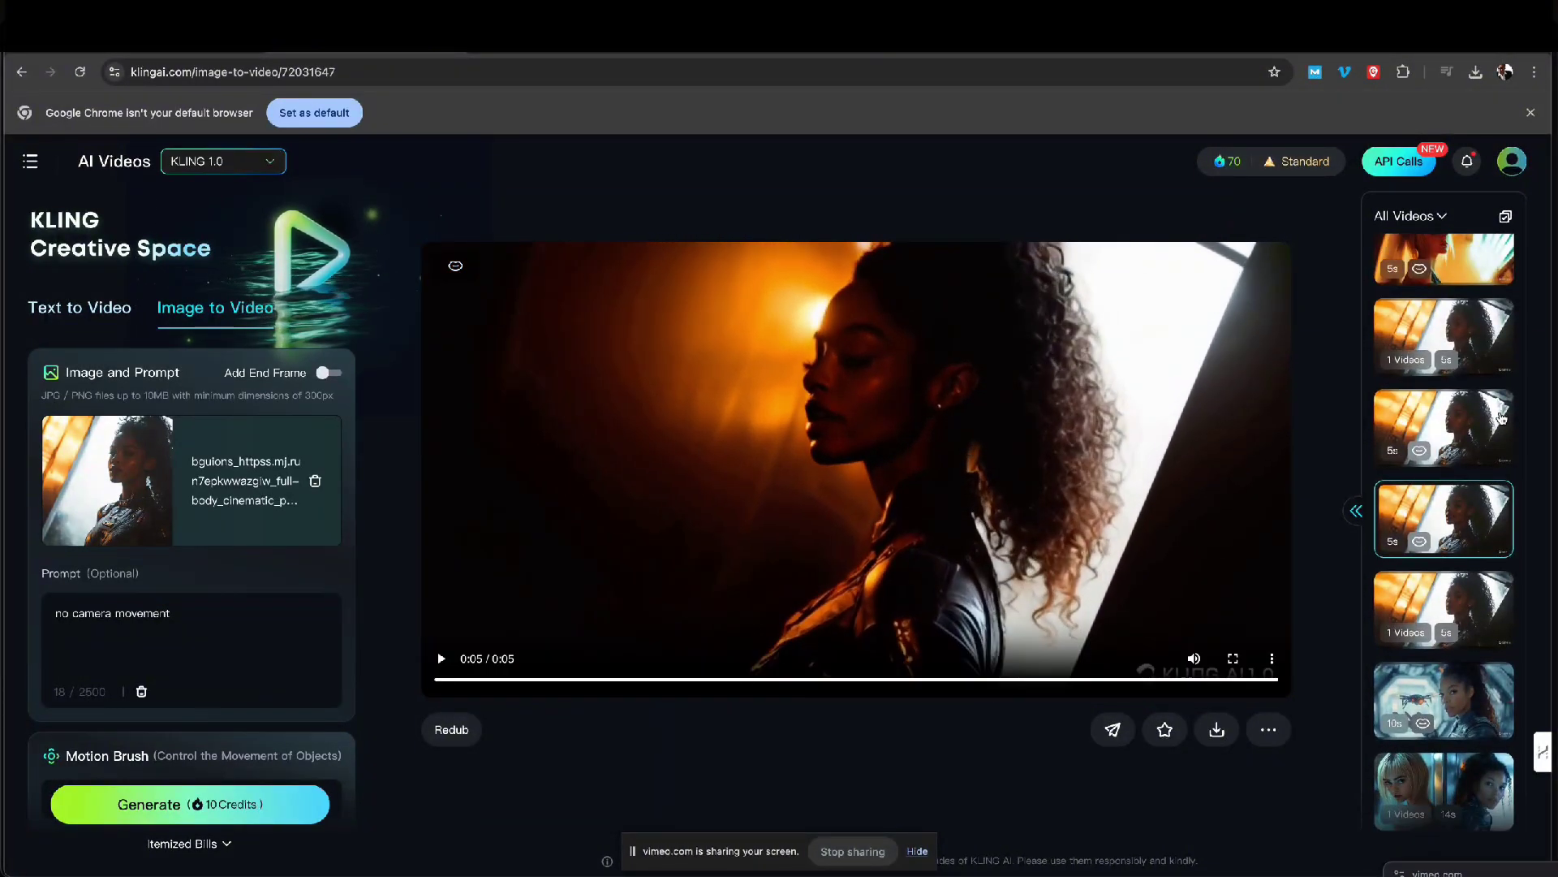
left_click(1471, 430)
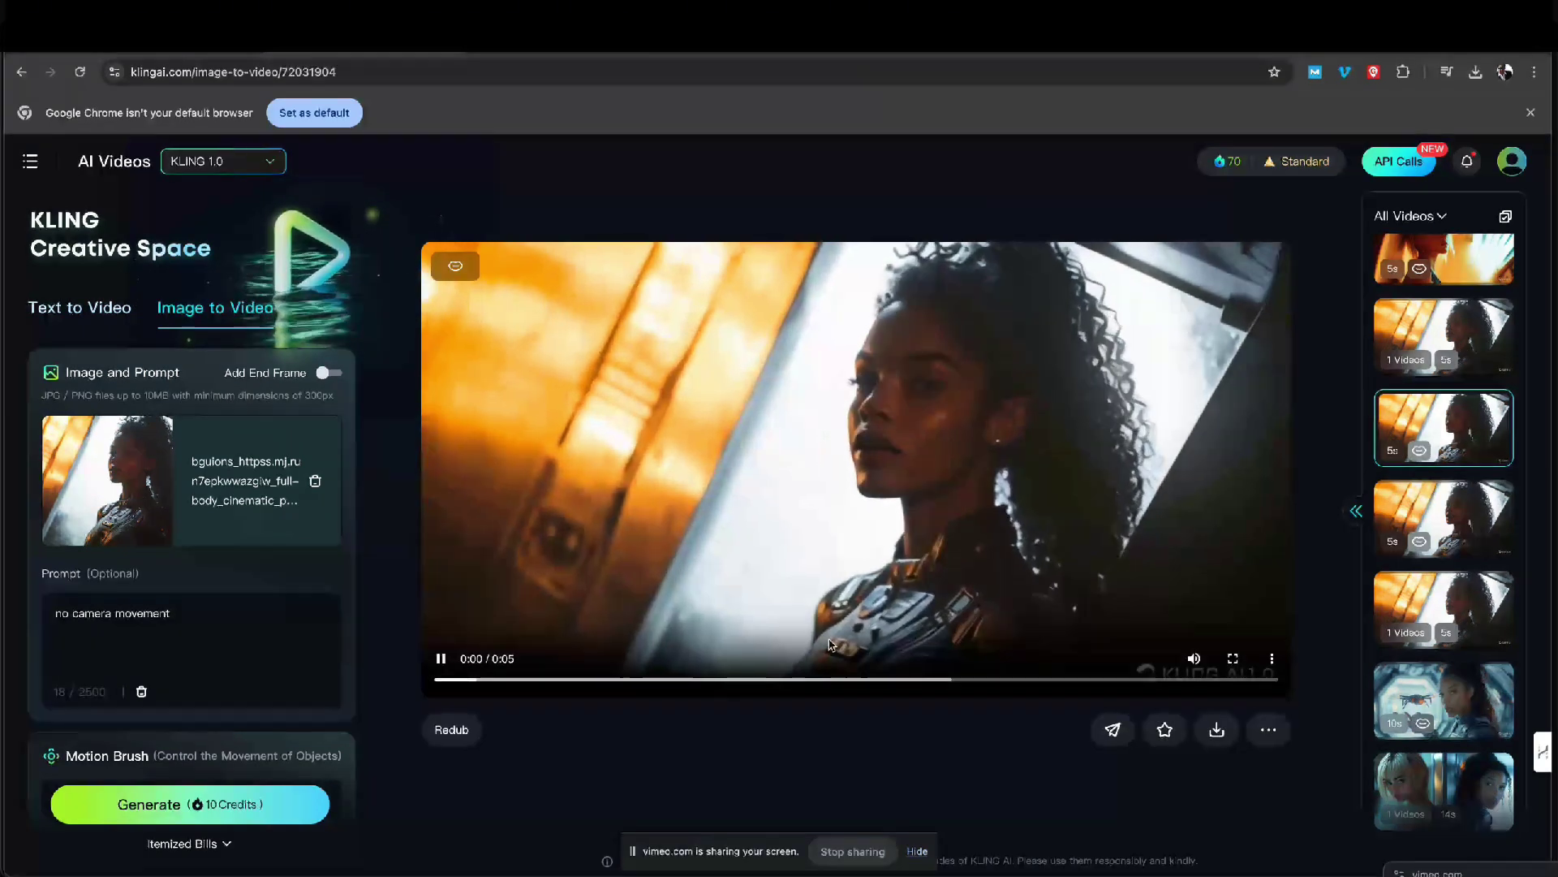
scroll(1412, 659, "up", 1)
scroll(1412, 659, "up", 2)
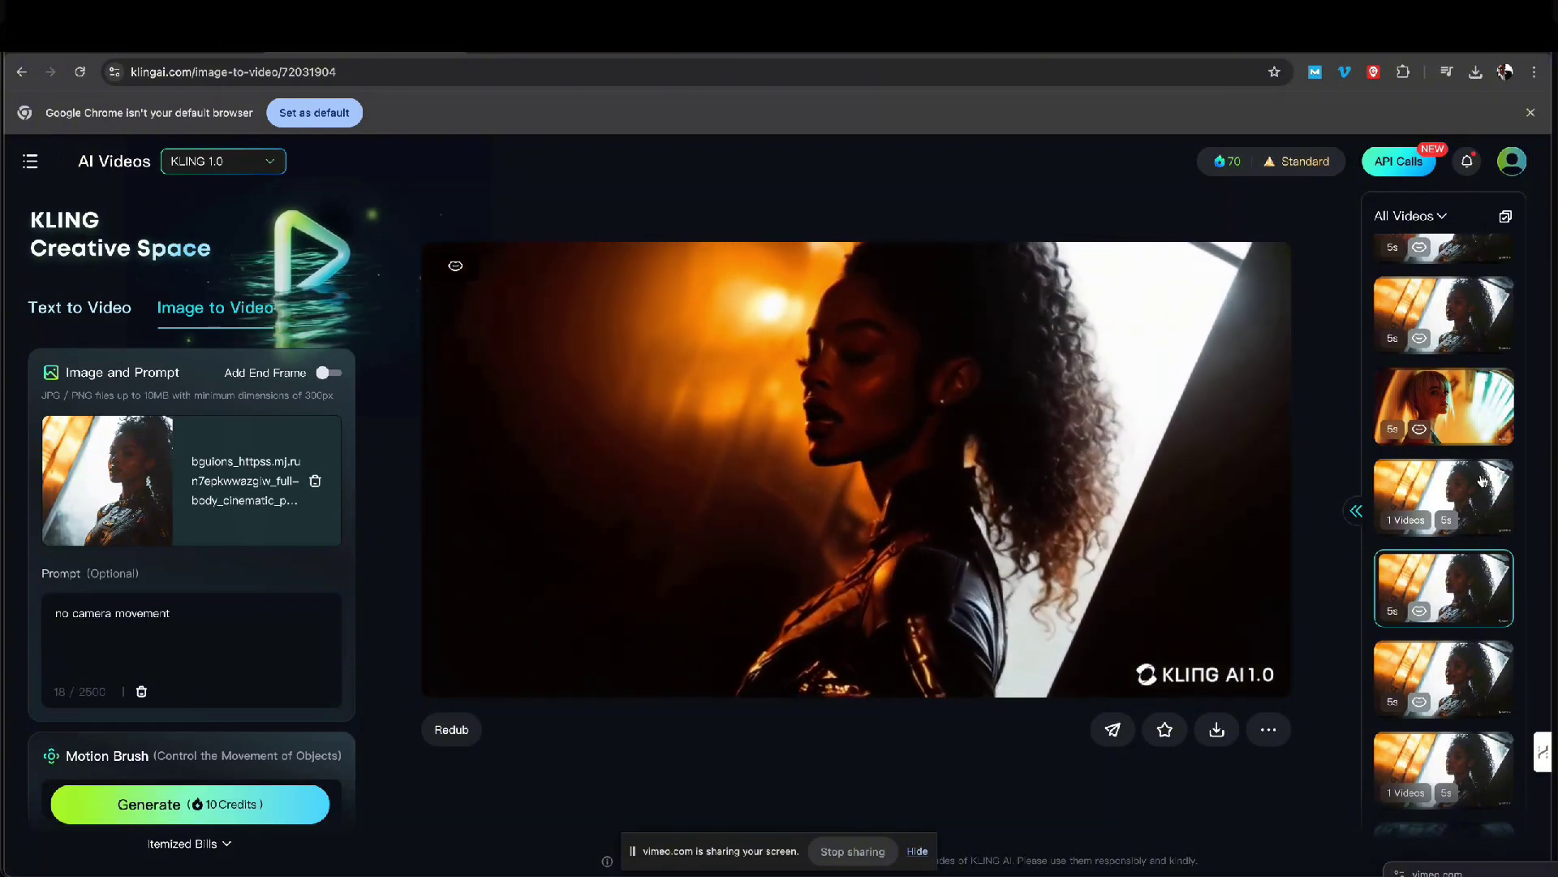
Review the original "camera still" video, the lip-synced "she starts to cry in hallway" clip and two lip-synced "camera still" versions
left_click(1439, 485)
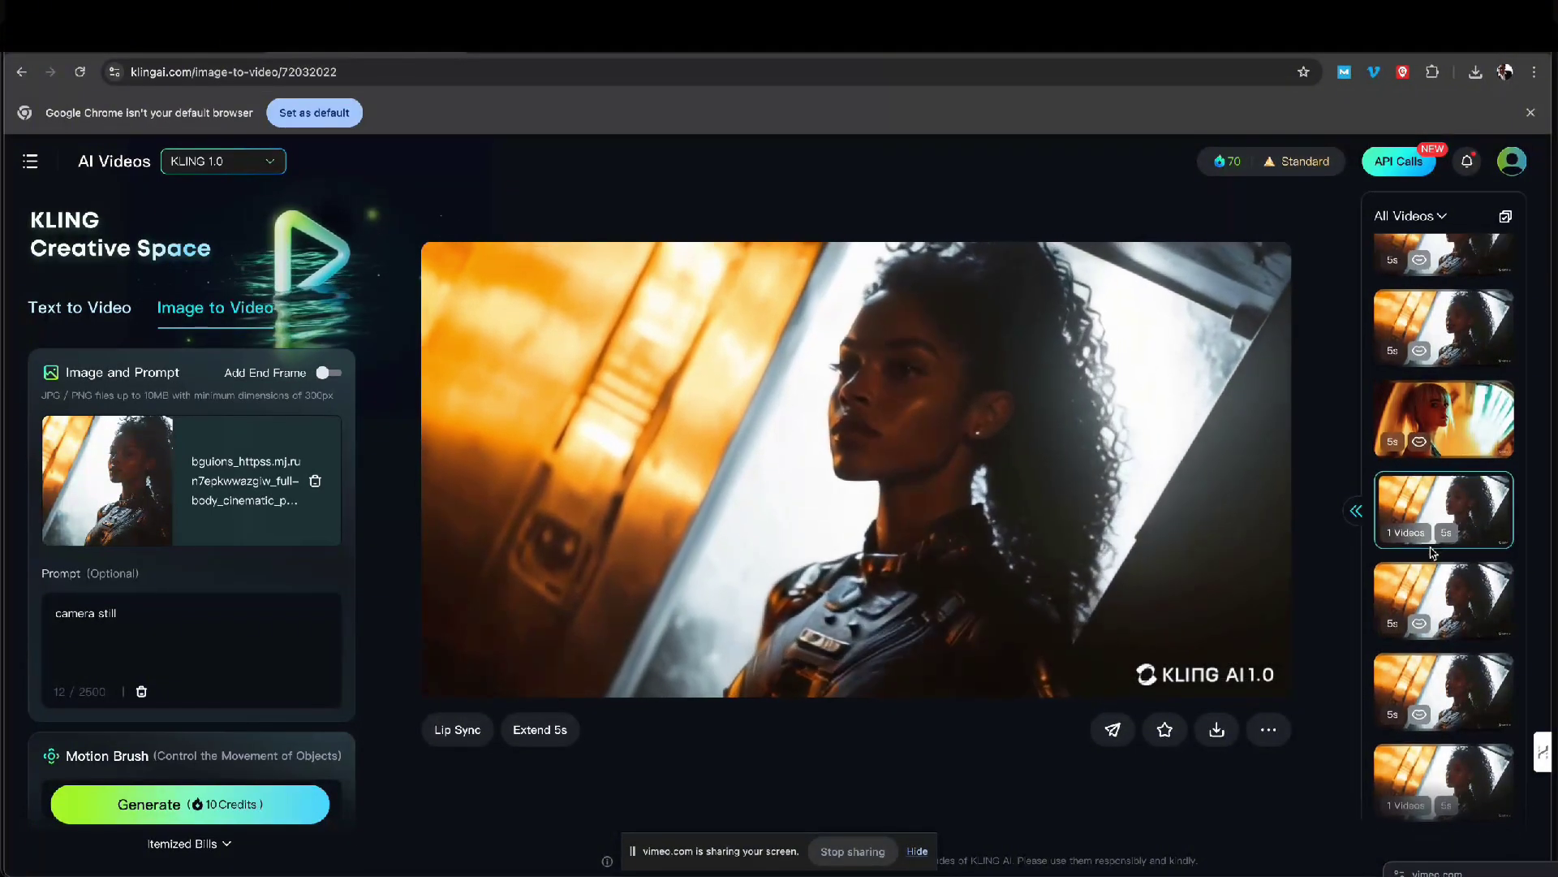
scroll(1433, 551, "up", 1)
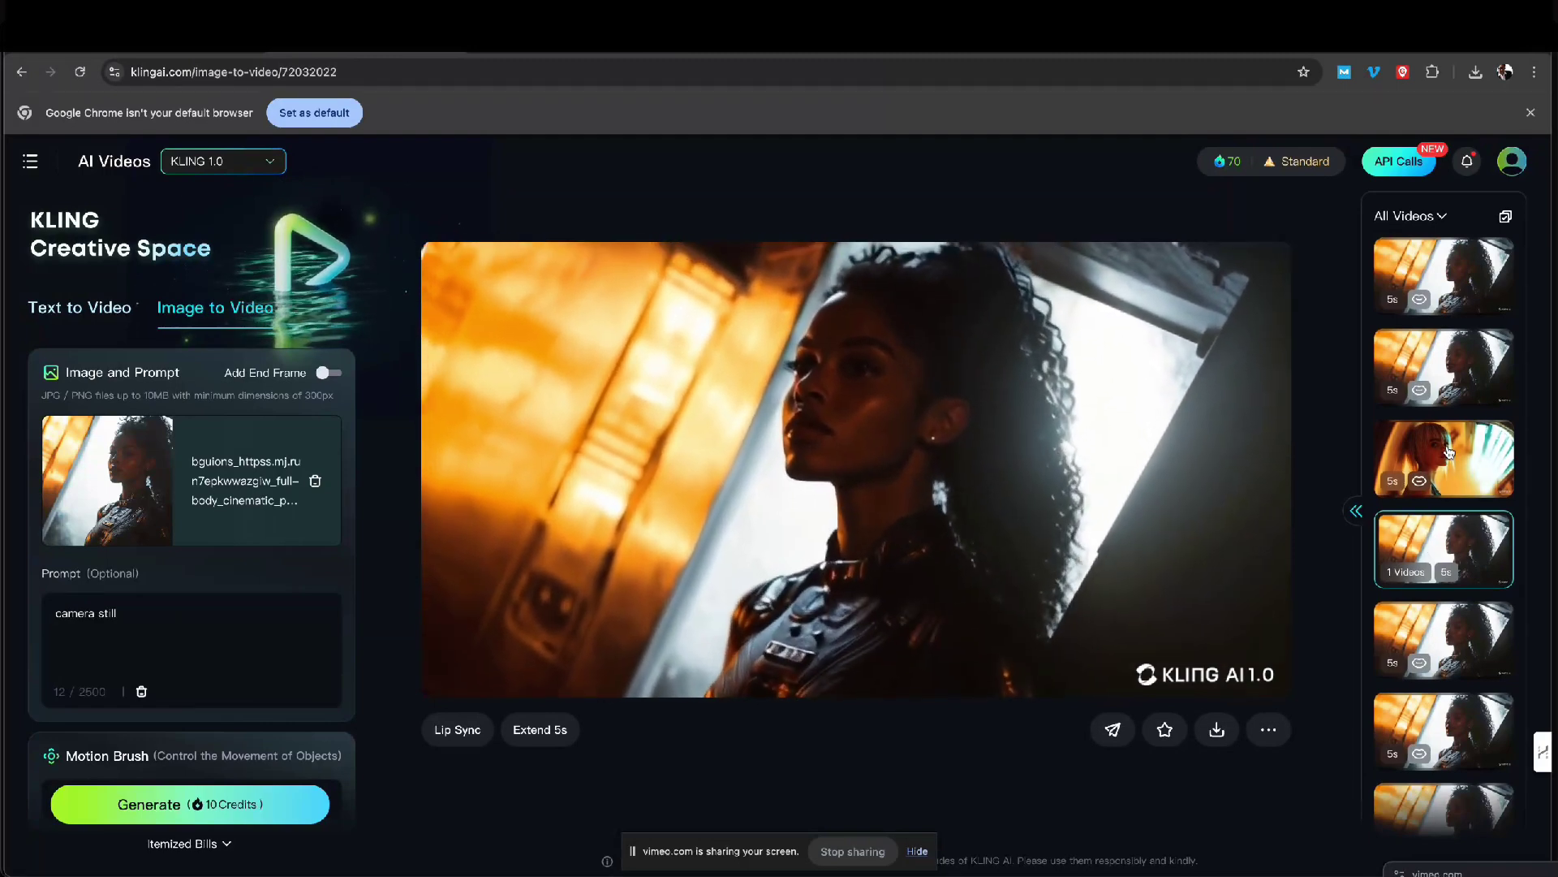
left_click(1448, 453)
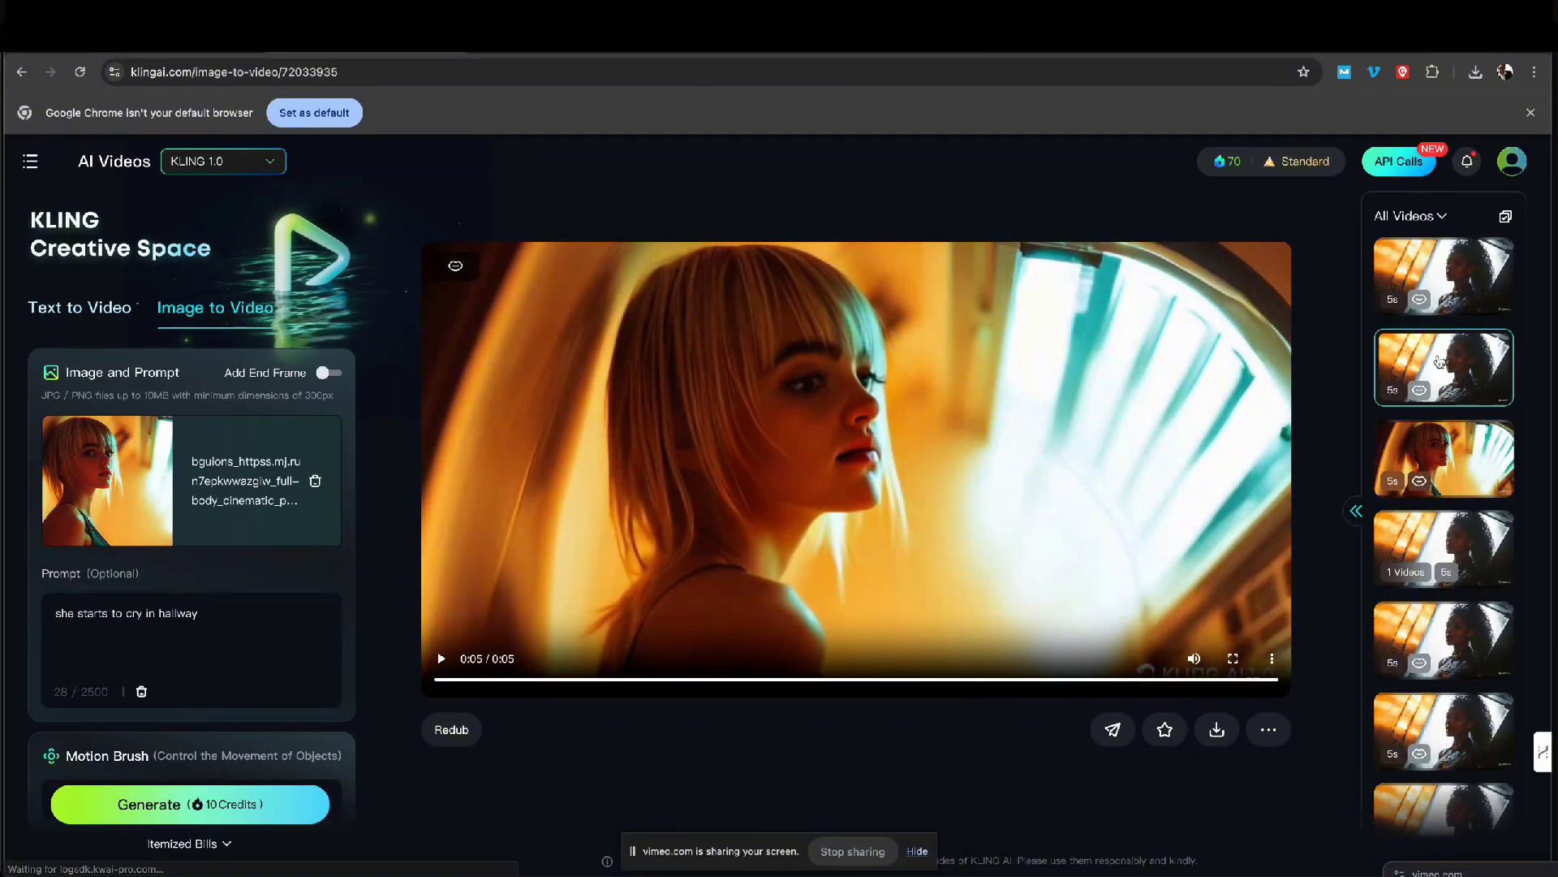
left_click(1440, 363)
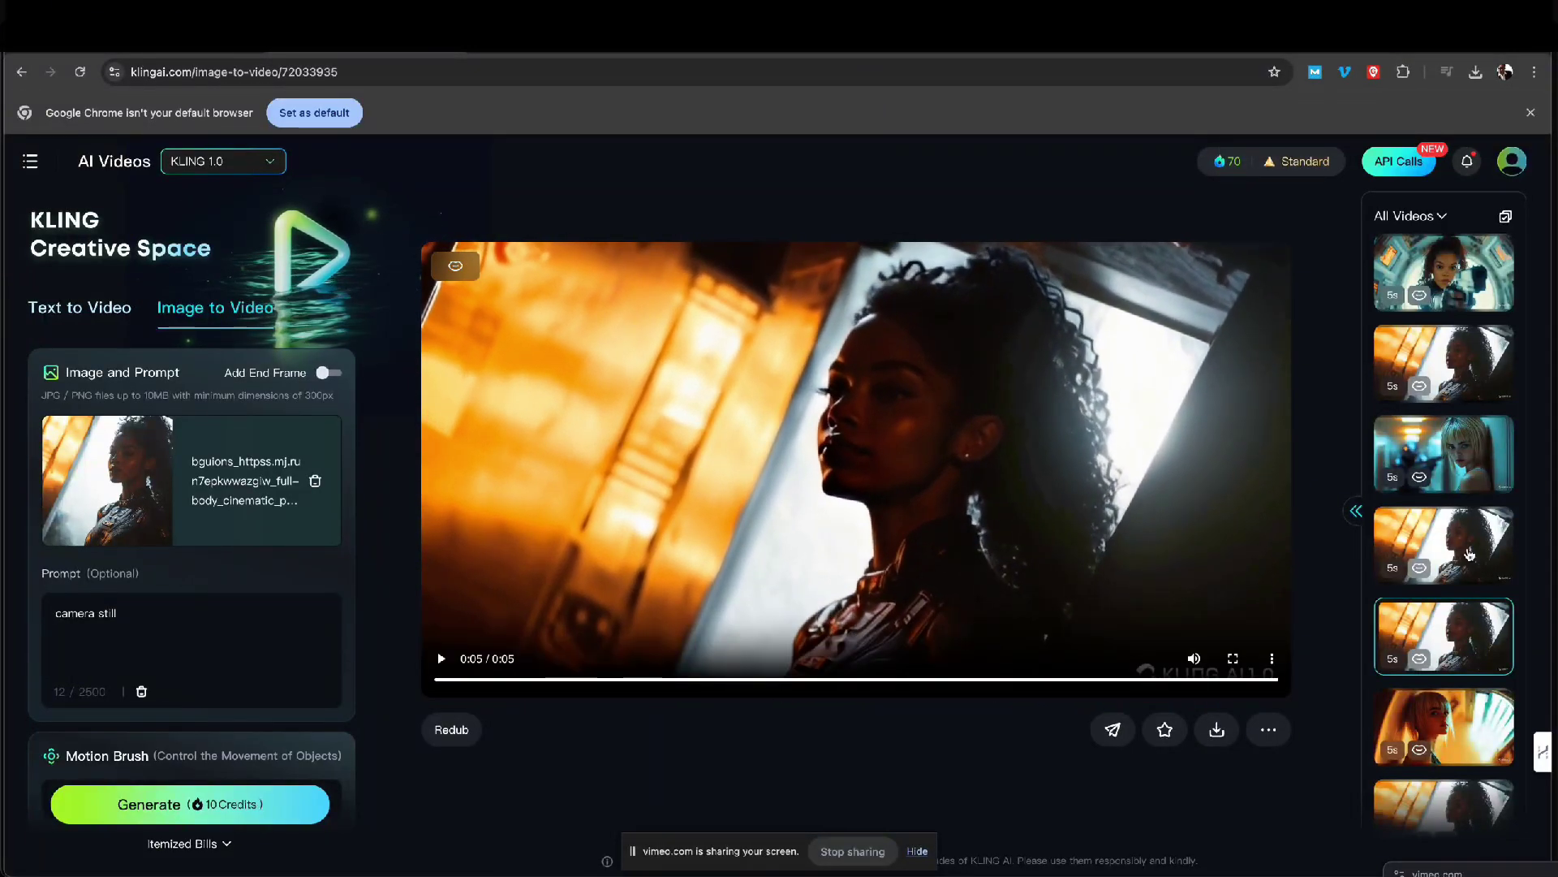
left_click(1458, 537)
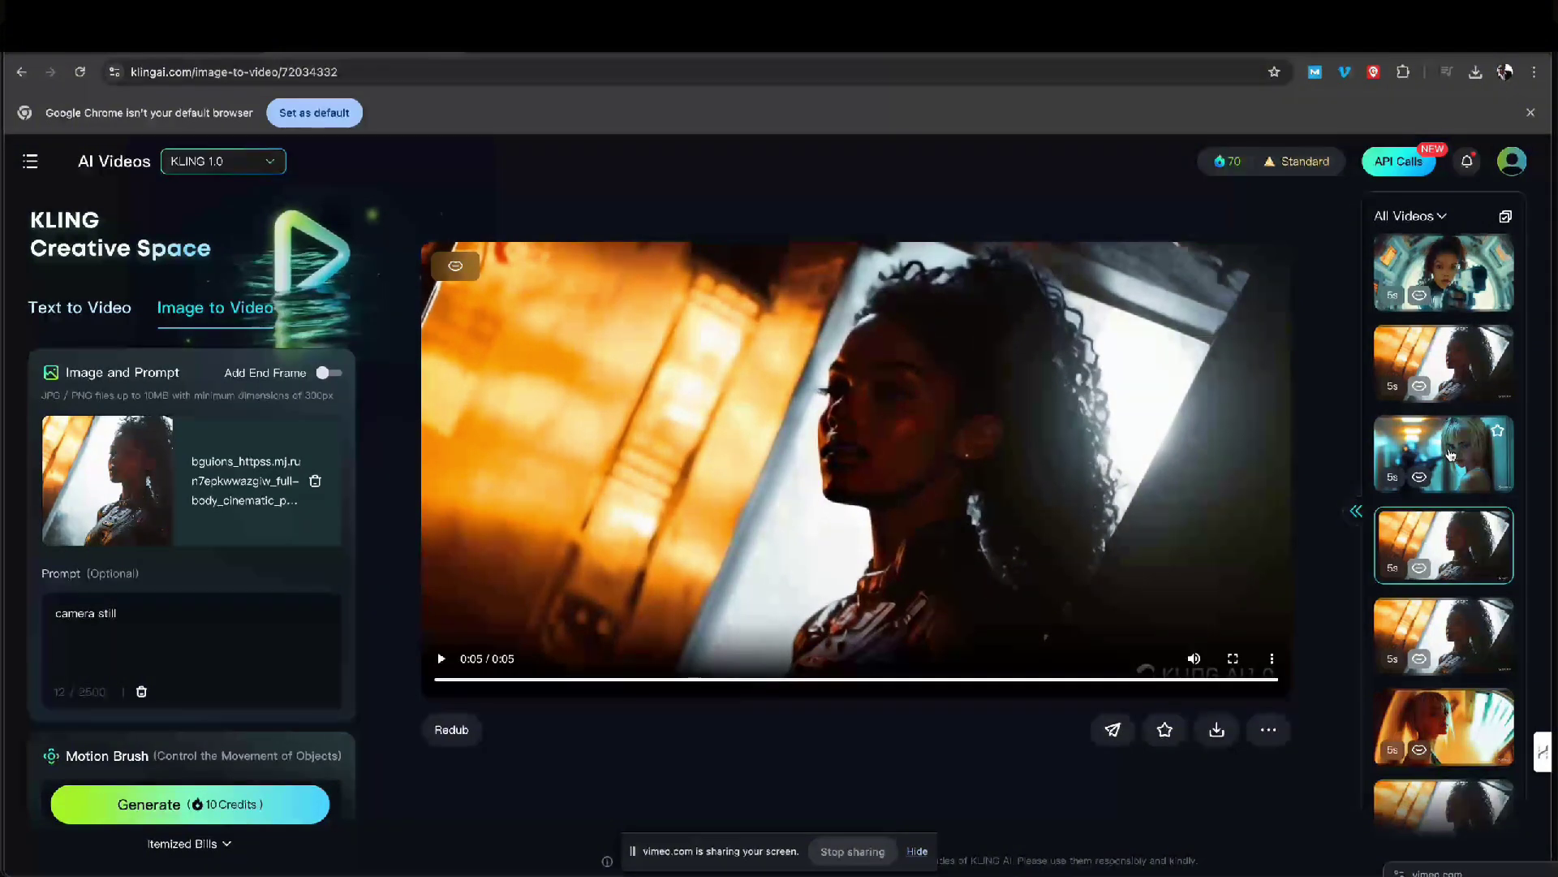
Review the lip-synced "she's hiding as the guard walks up behind her" clip, the newest "camera still" version and the curly-haired woman's spaceship corridor clip
left_click(1451, 454)
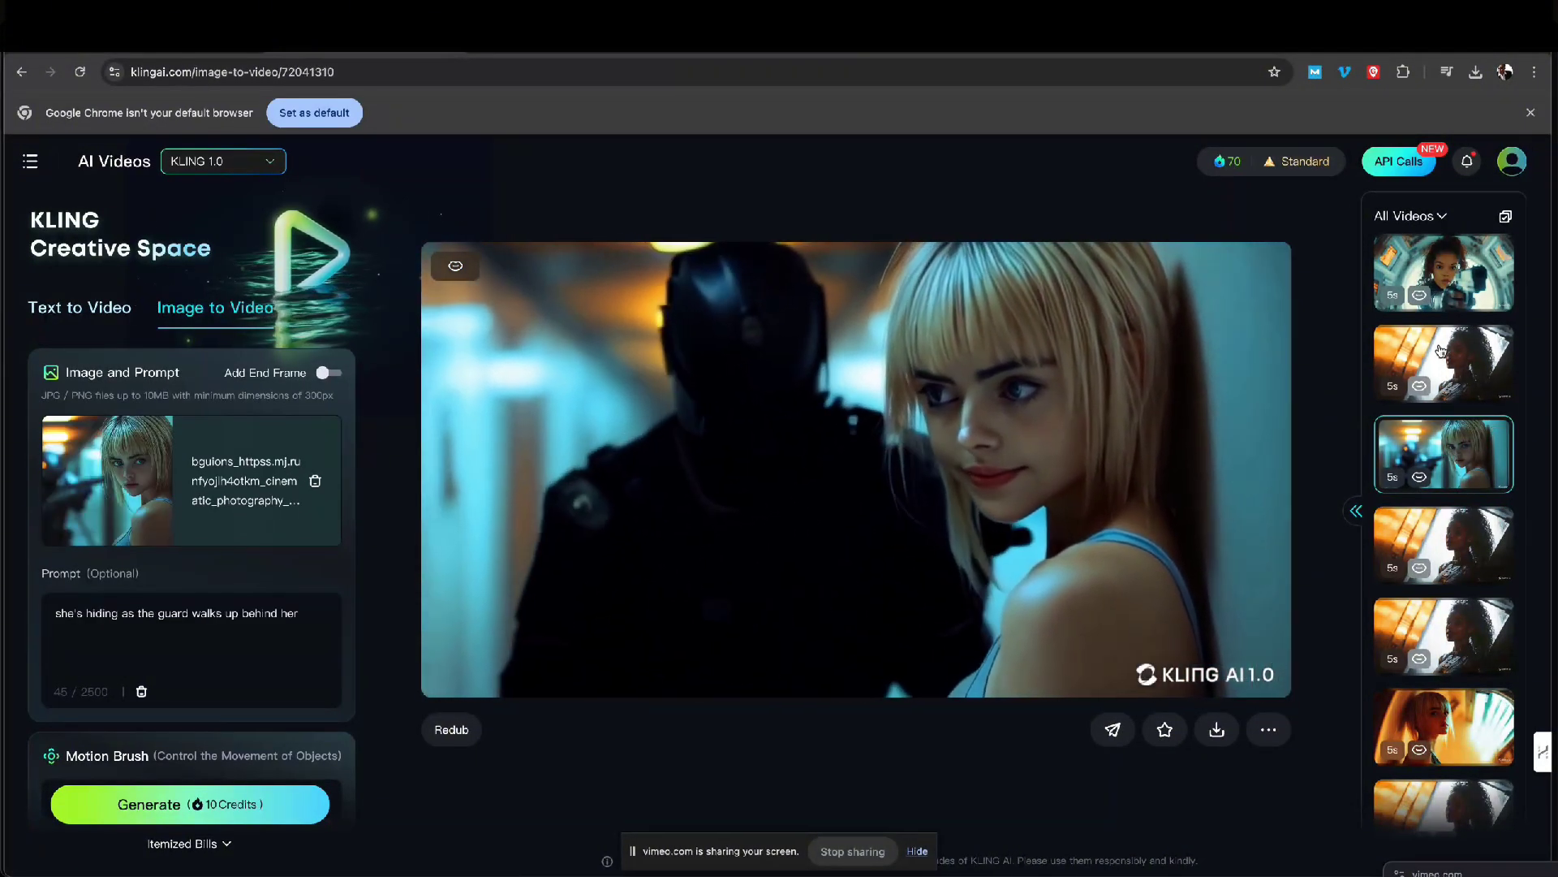
left_click(1442, 351)
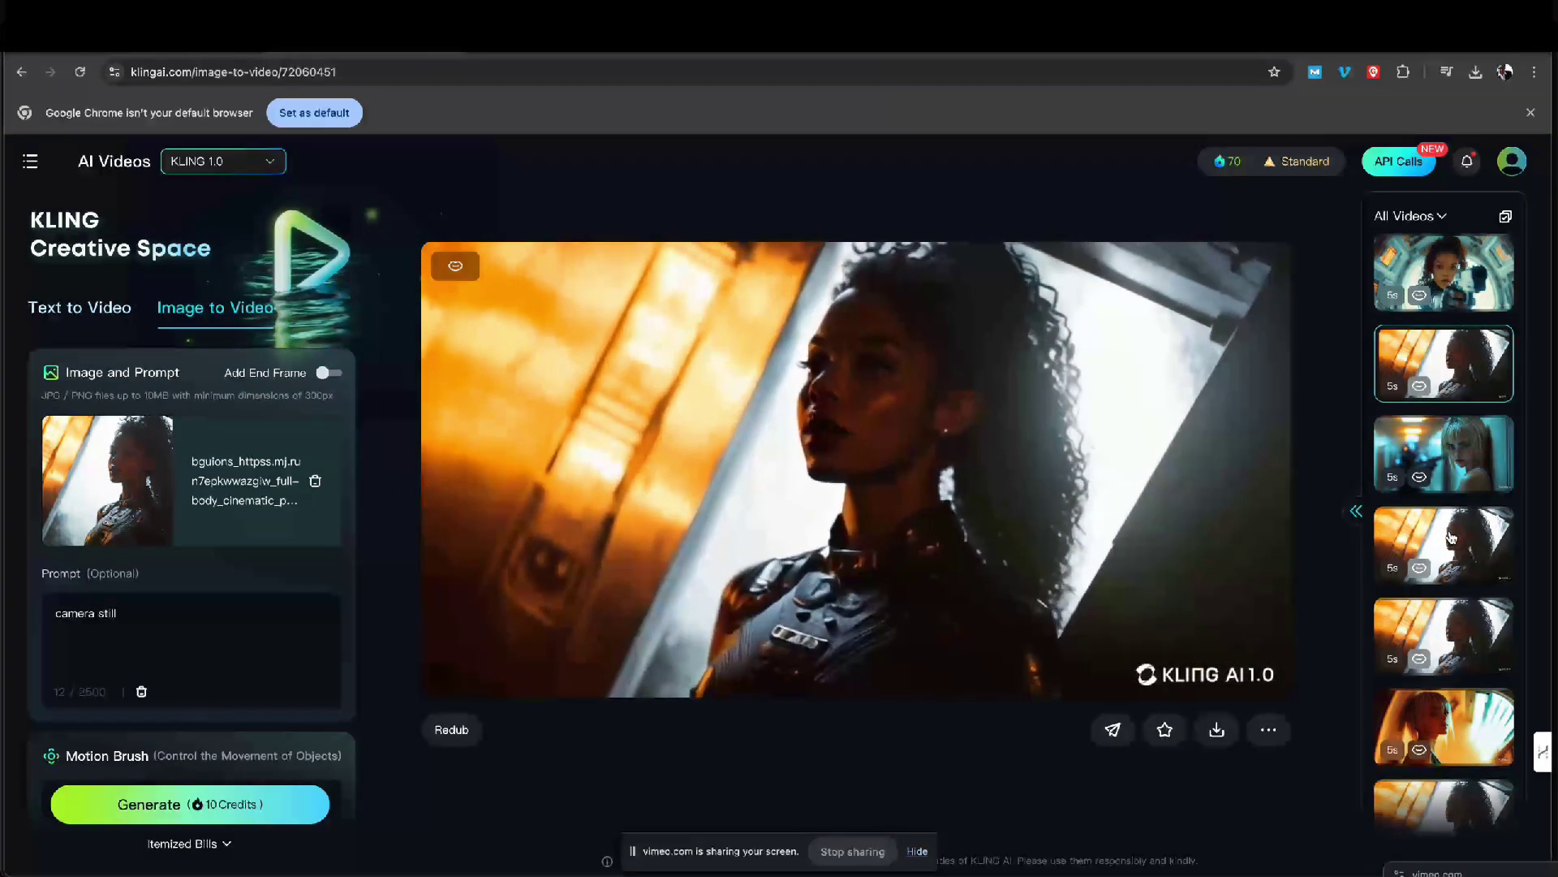
left_click(1455, 276)
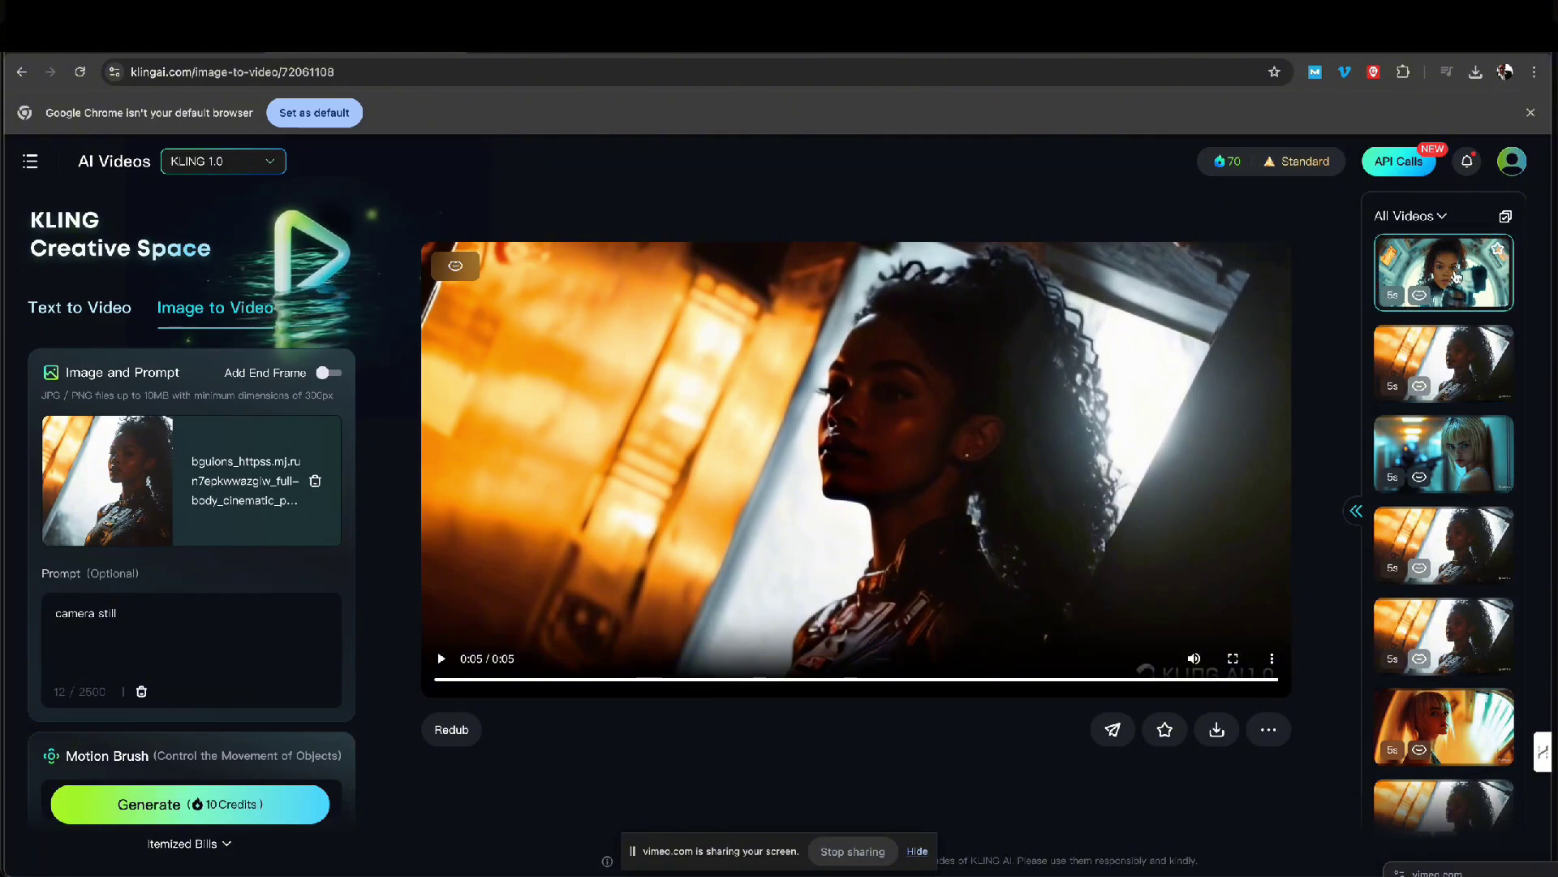